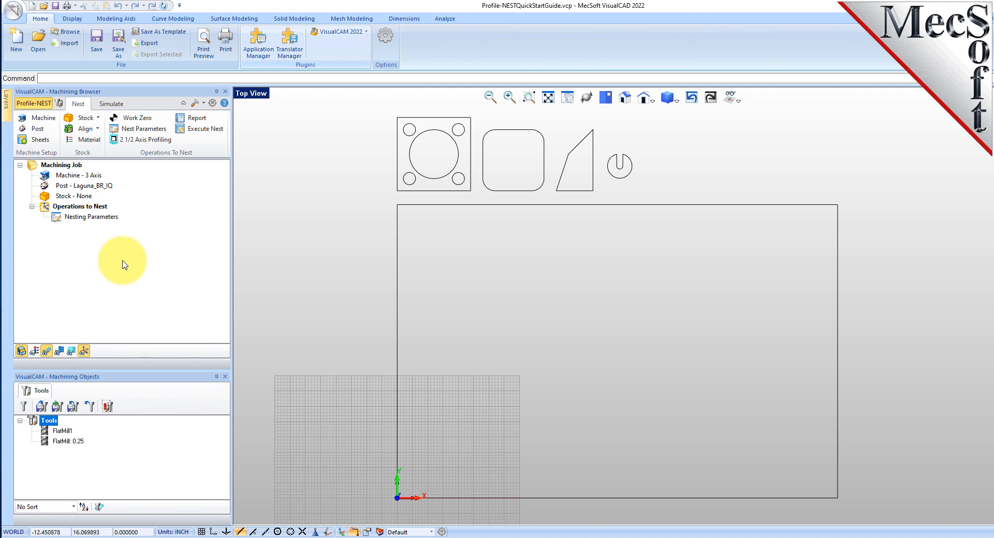
Step: Cycle the machining browser through the MILL and TURN modules and return to Profile-NEST
click(37, 103)
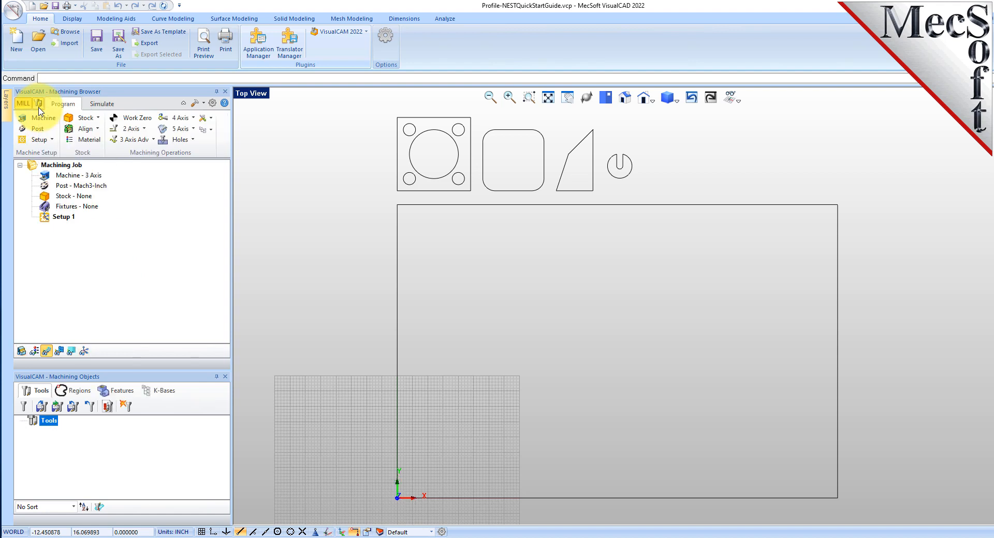
click(26, 107)
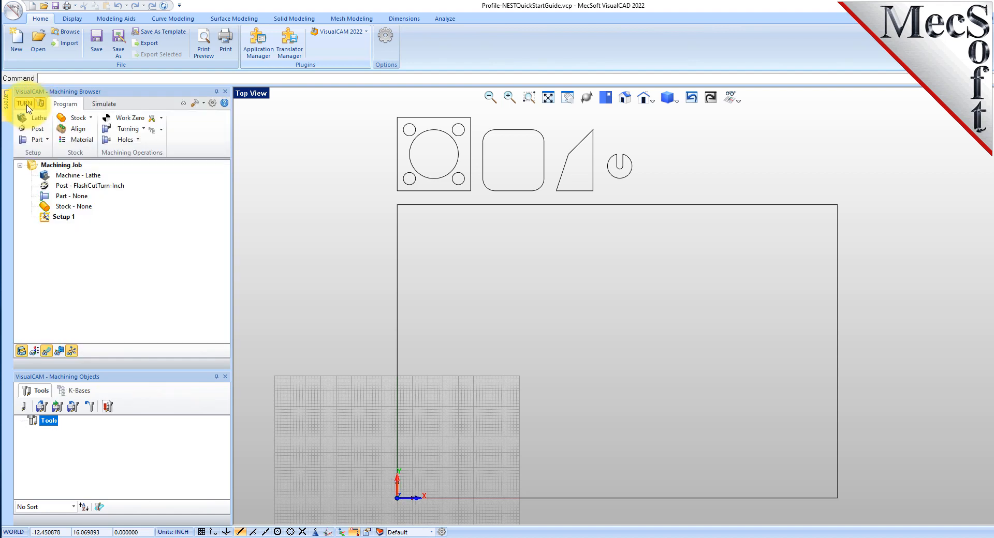
click(28, 107)
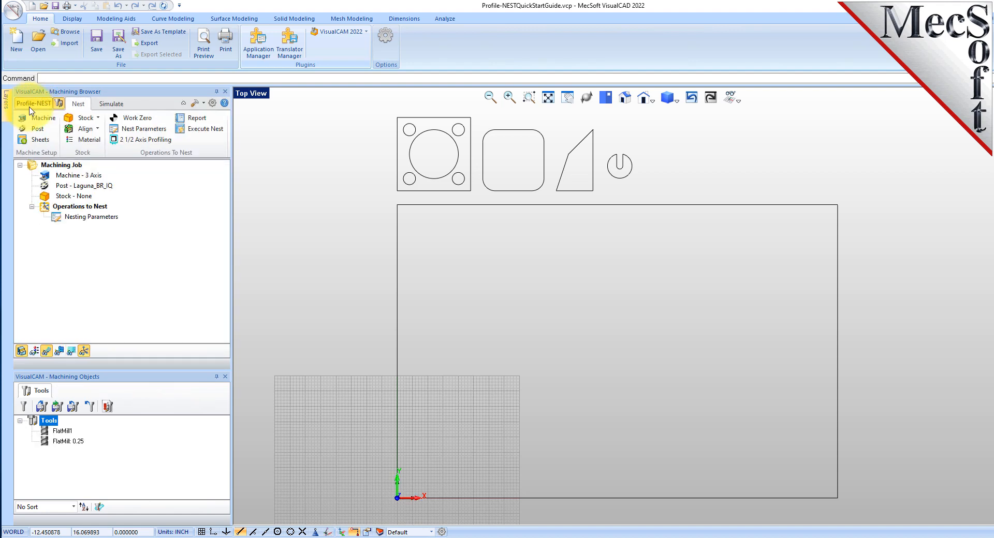
click(29, 108)
click(29, 108)
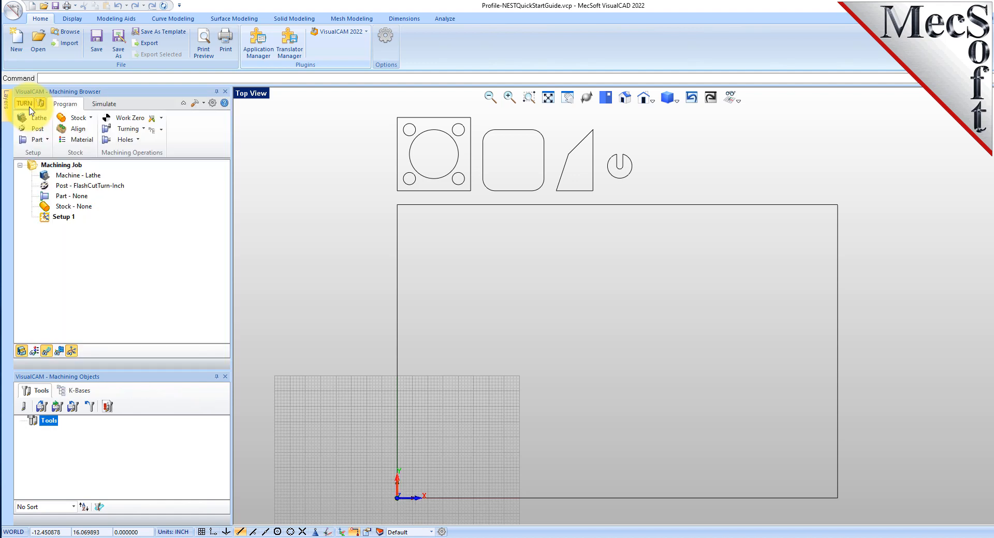
click(30, 108)
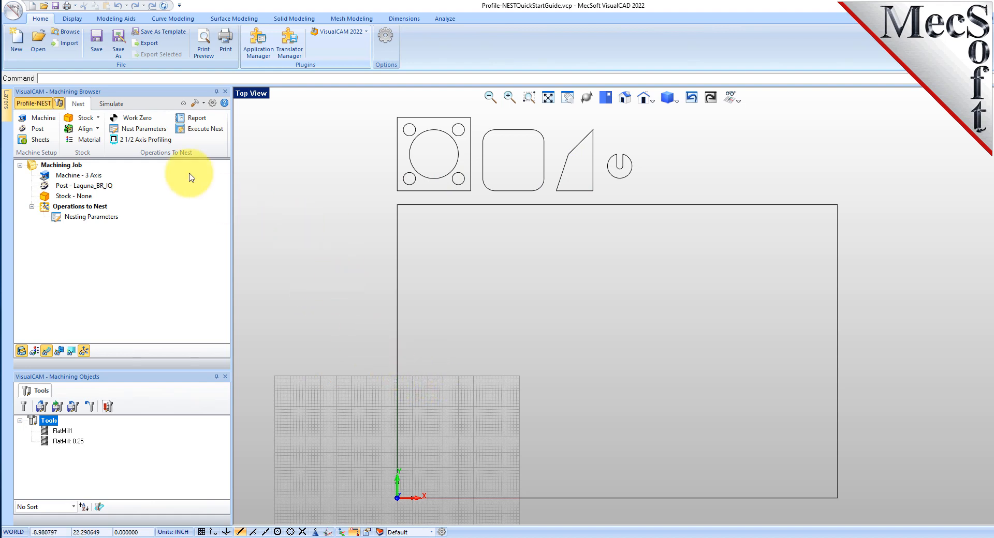
click(40, 45)
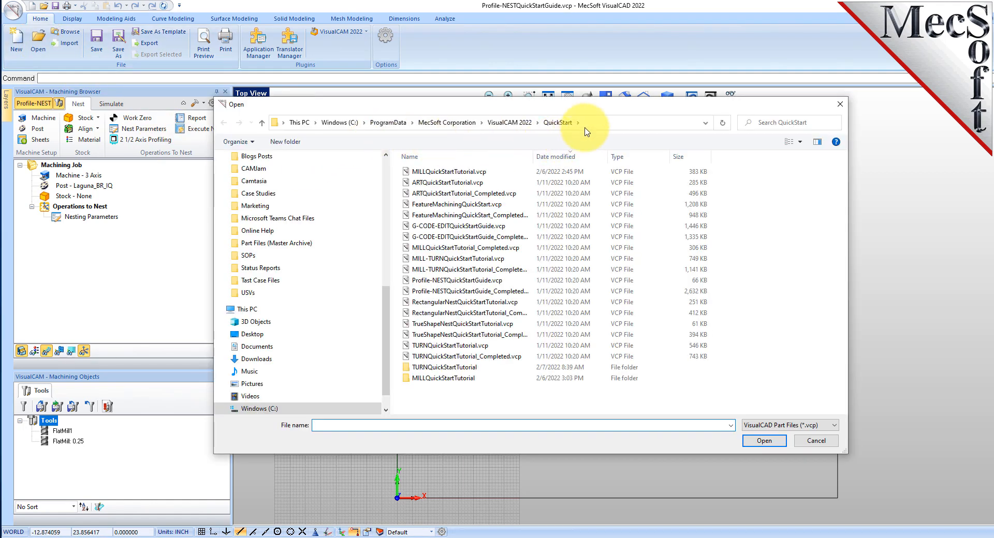
click(593, 126)
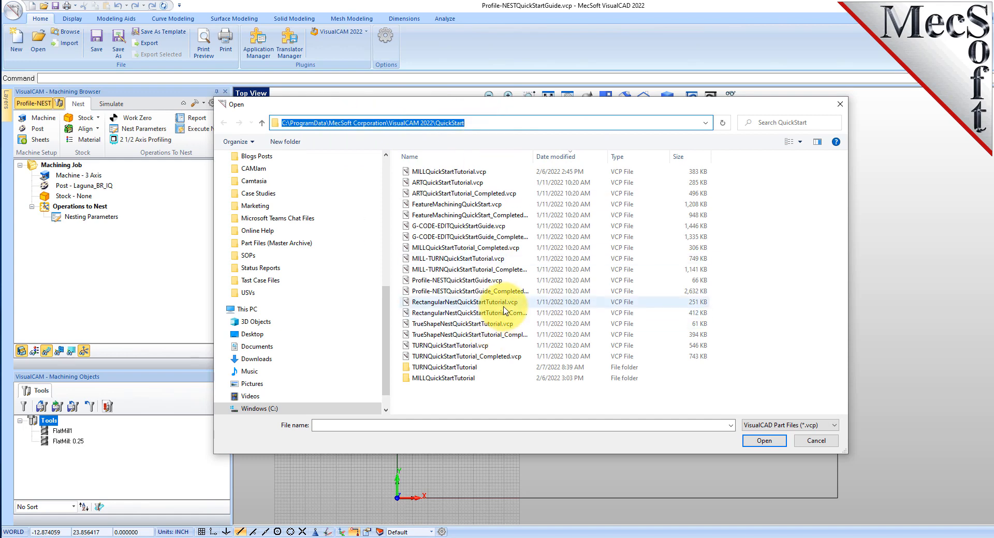
click(451, 281)
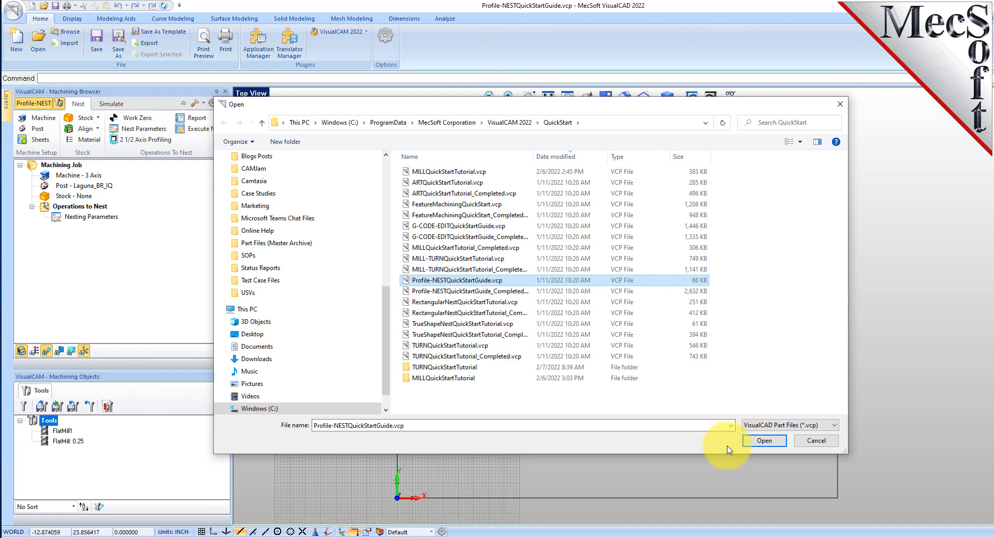
click(823, 443)
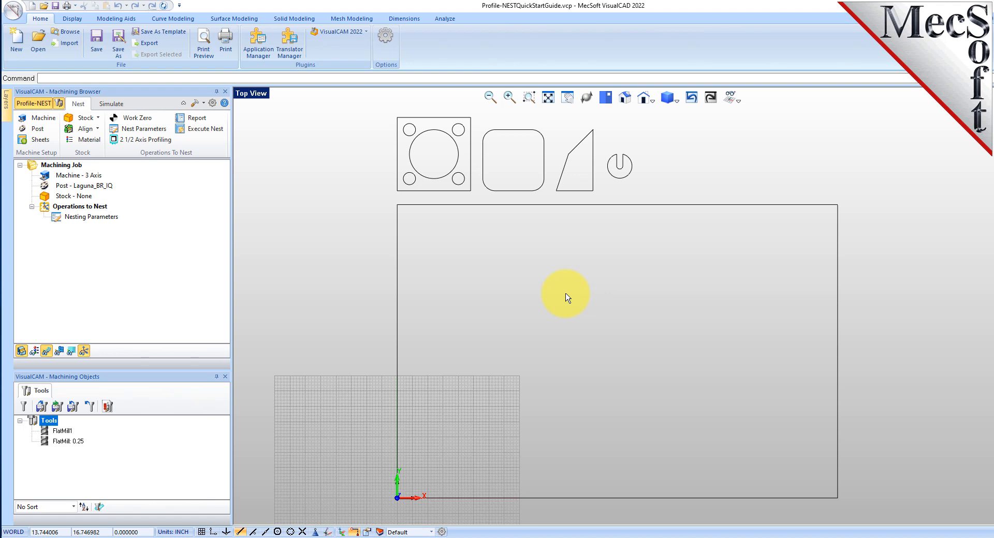
Step: Highlight the four part profiles together, then the large sheet rectangle below them, clearing each selection
drag(368, 202, 705, 115)
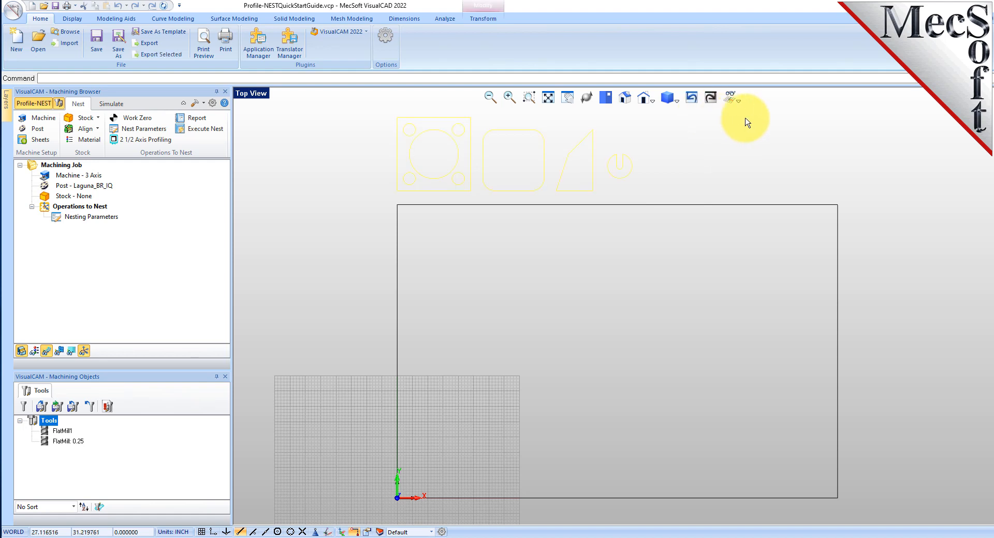
click(687, 160)
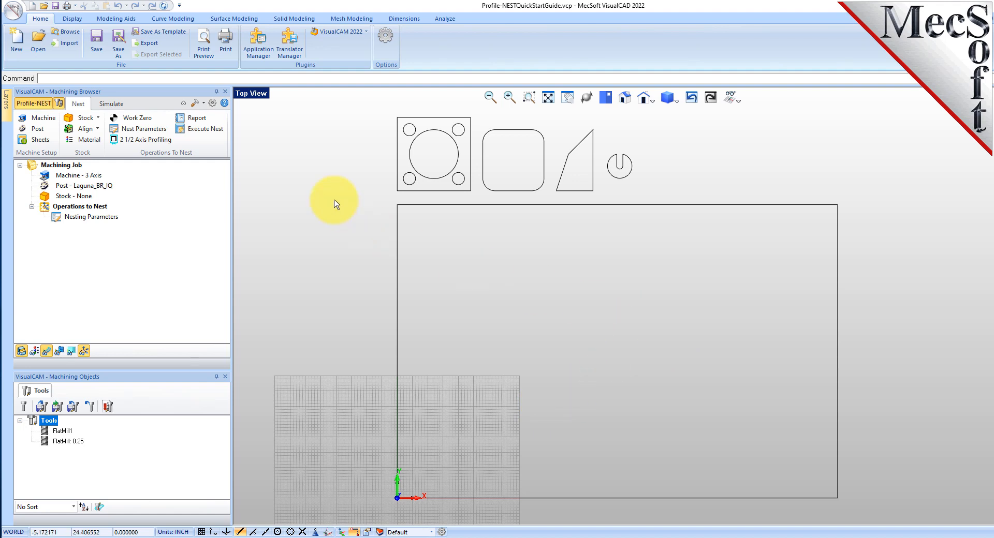
click(465, 206)
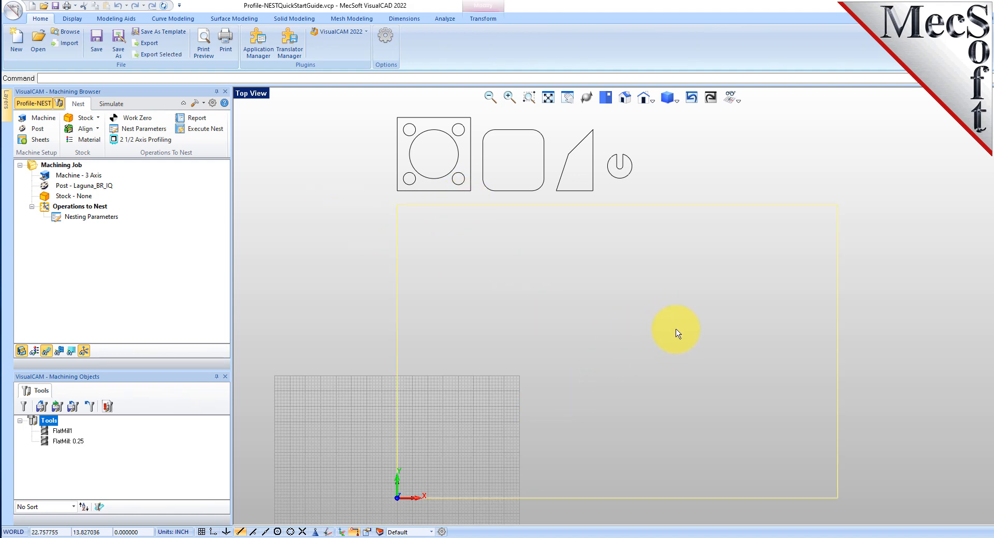
click(536, 292)
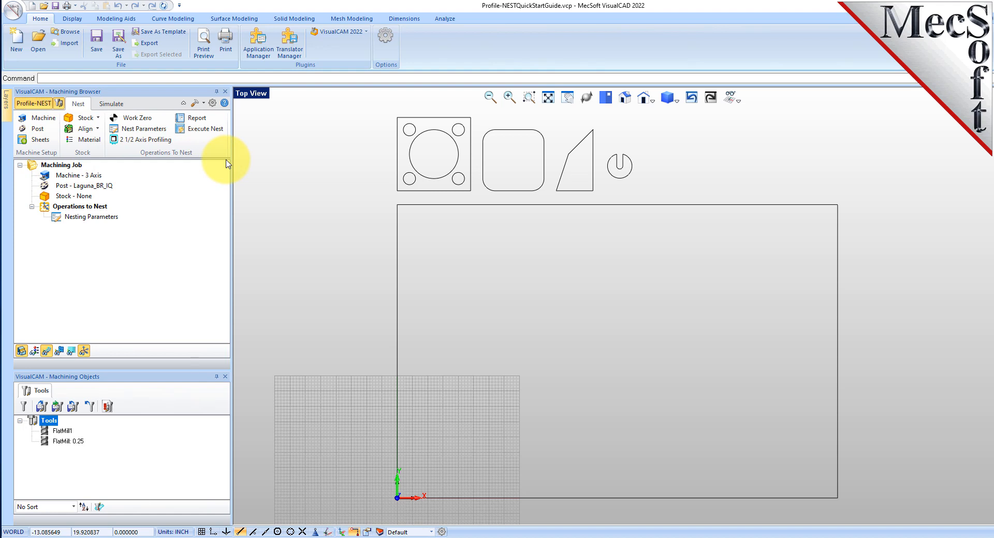
Step: Define the machine tool manually with 3 Axis as the number of axes
click(52, 124)
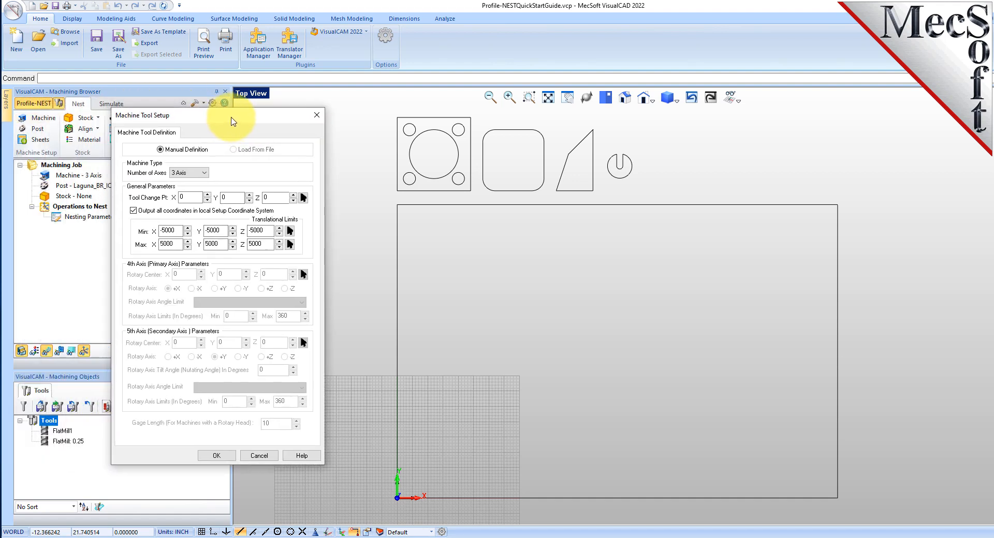
click(247, 180)
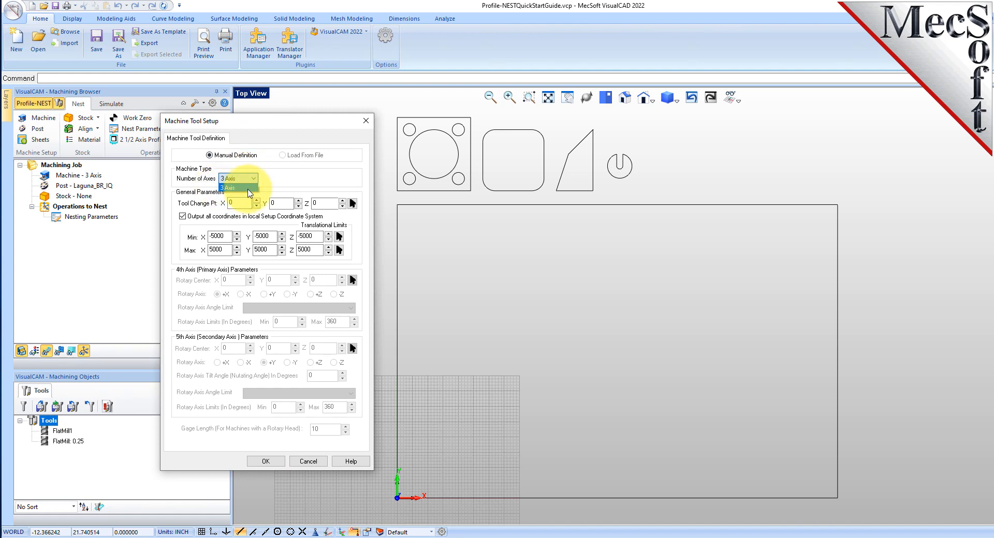
click(249, 189)
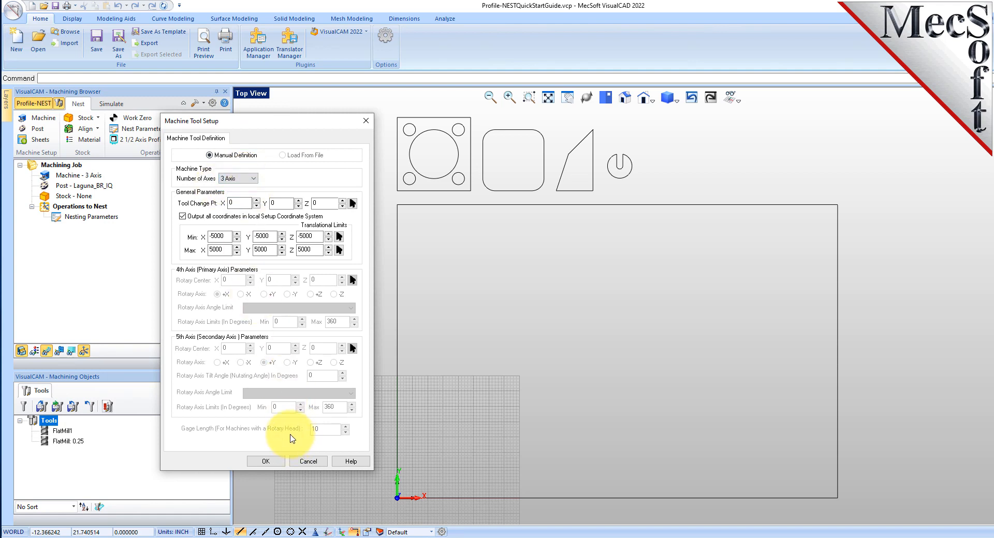
click(279, 464)
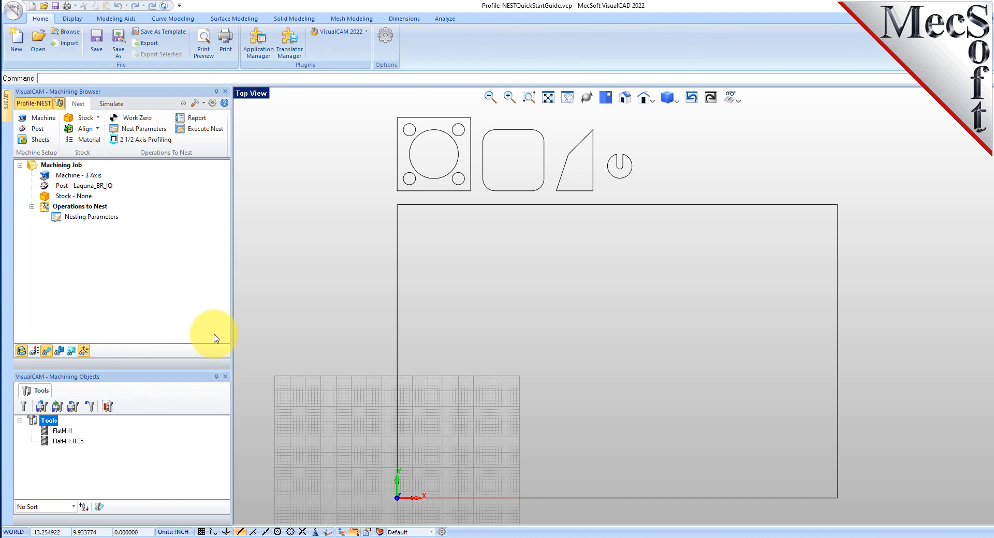
Step: Set the current post-processor to Laguna_BR_IQ and check the machine and post entries in the machining job
click(40, 131)
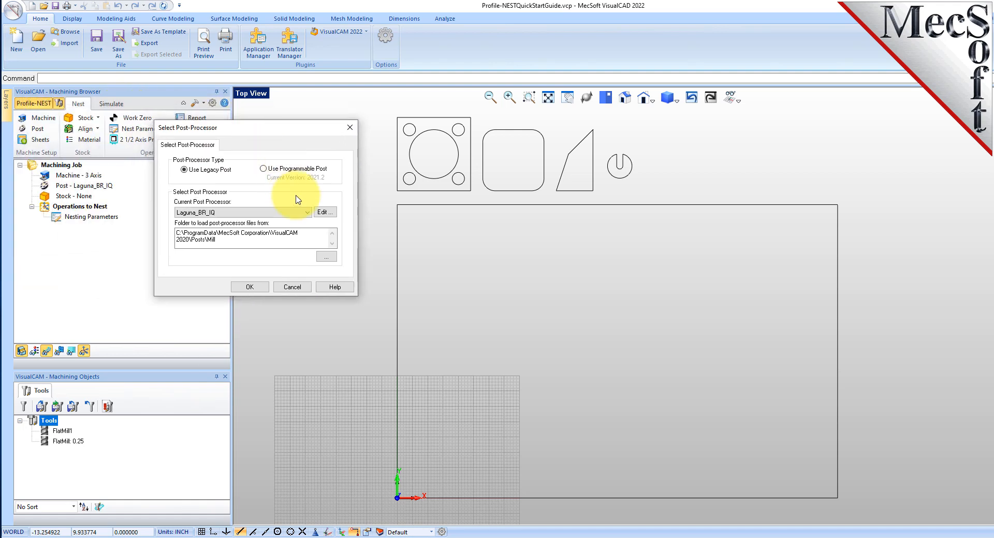
click(309, 213)
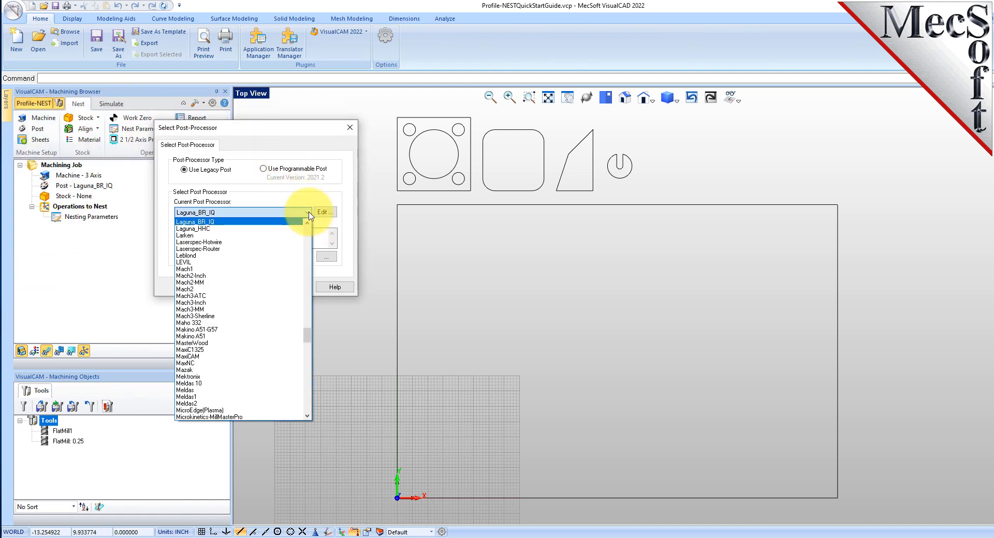
click(220, 225)
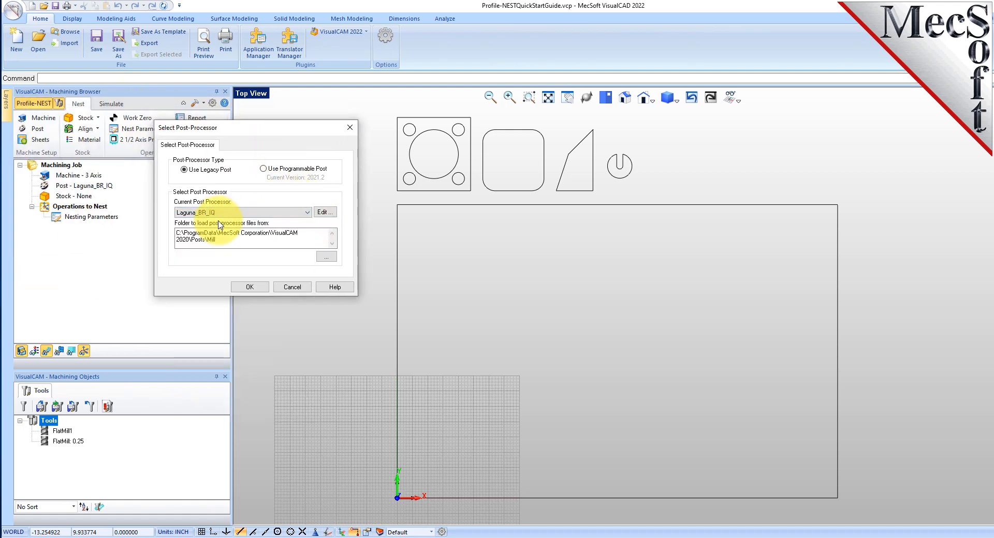
click(253, 286)
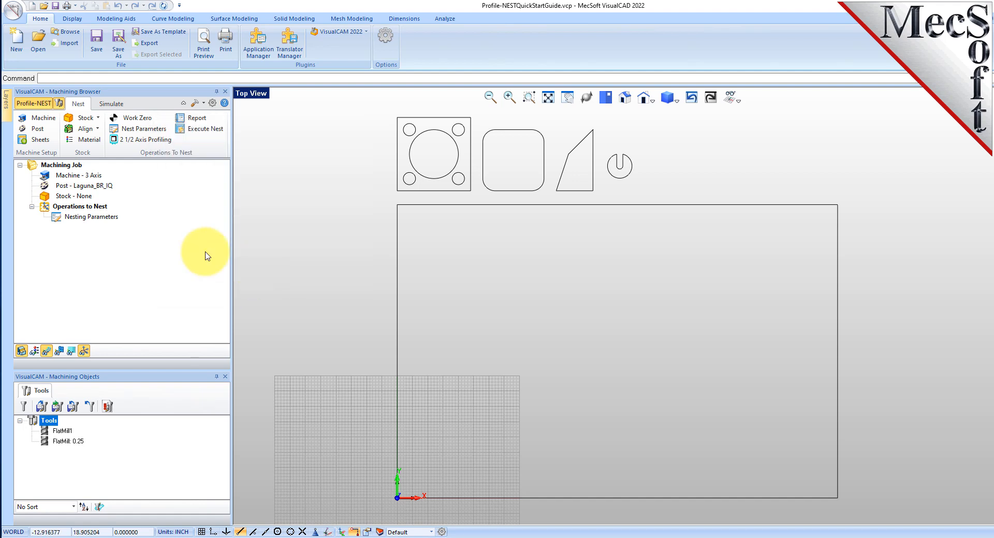
click(86, 185)
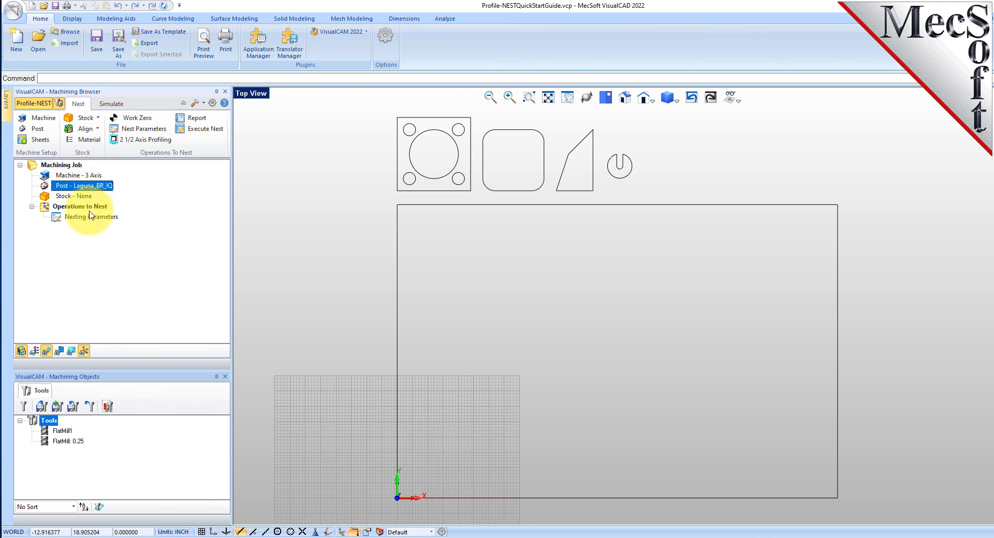
click(96, 177)
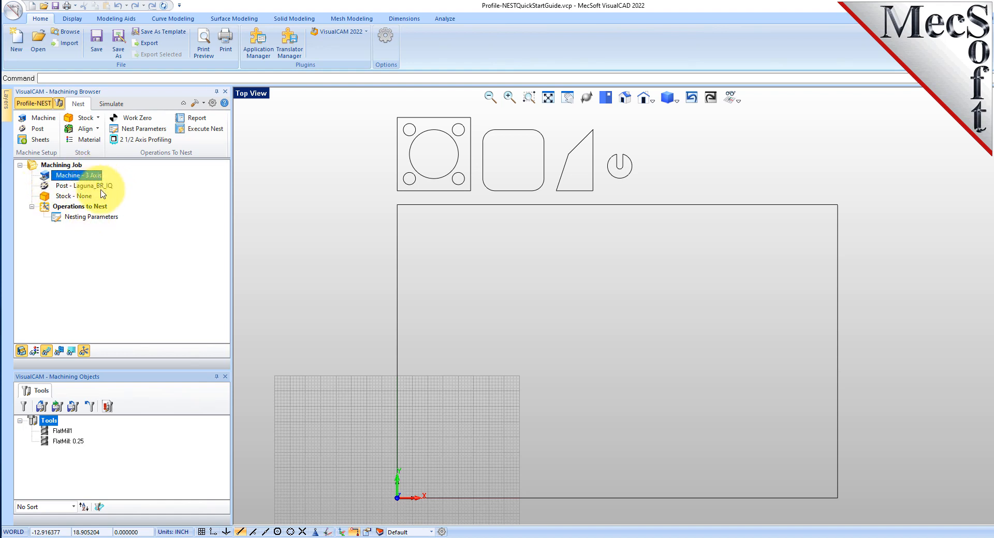
click(110, 187)
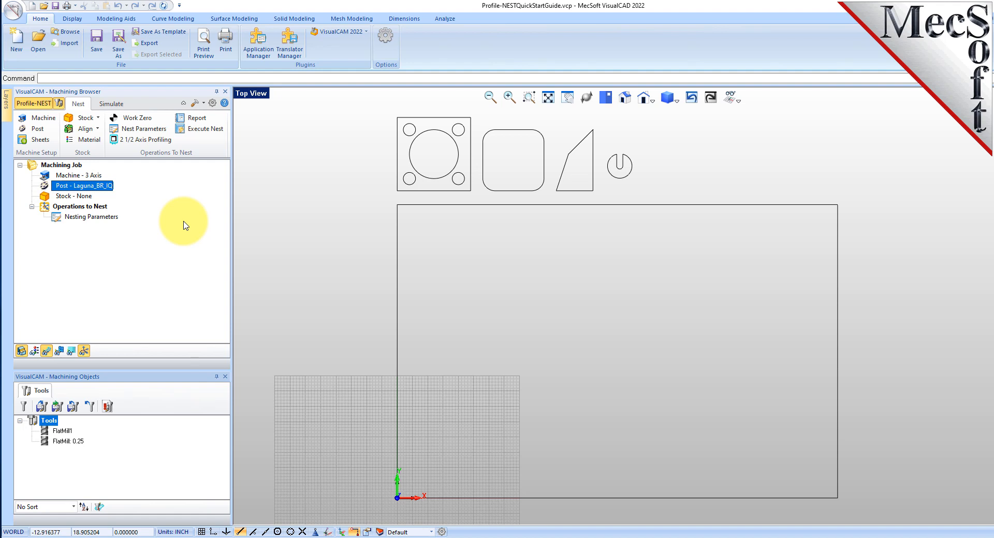
Step: Create a box stock with a length of 36 and a width of 24 inches, setting its height as well
click(98, 119)
click(132, 137)
drag(138, 104, 286, 121)
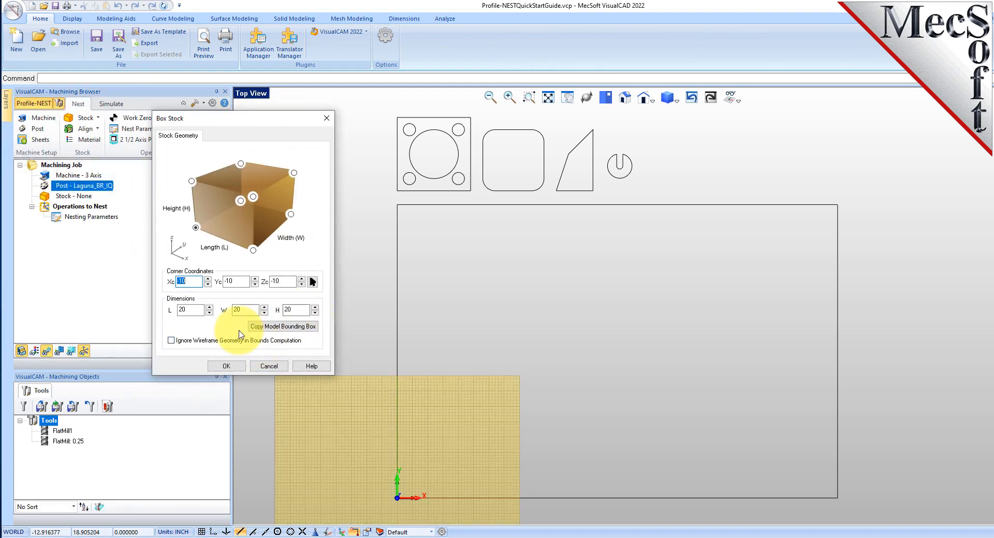
double_click(190, 310)
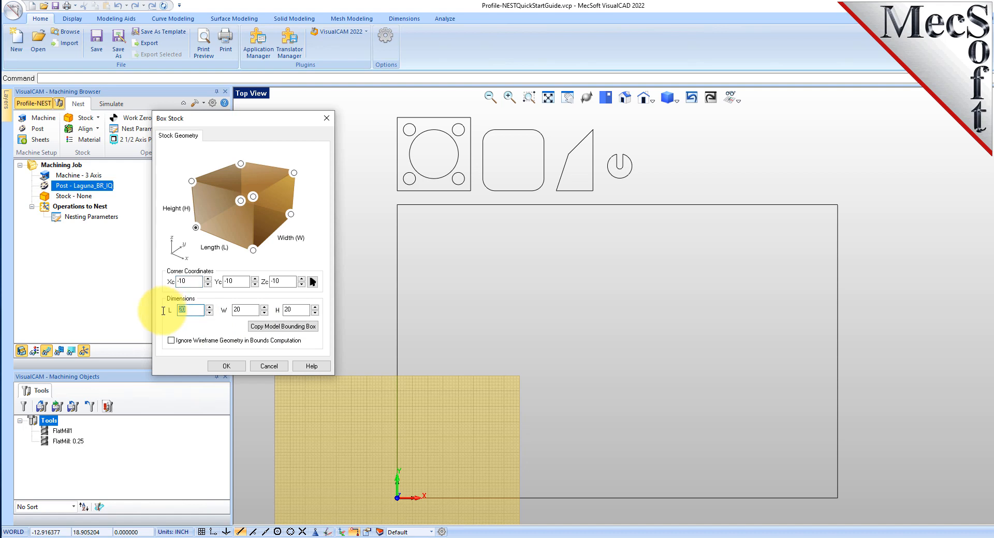
text(36)
double_click(244, 310)
text(24)
key(Tab)
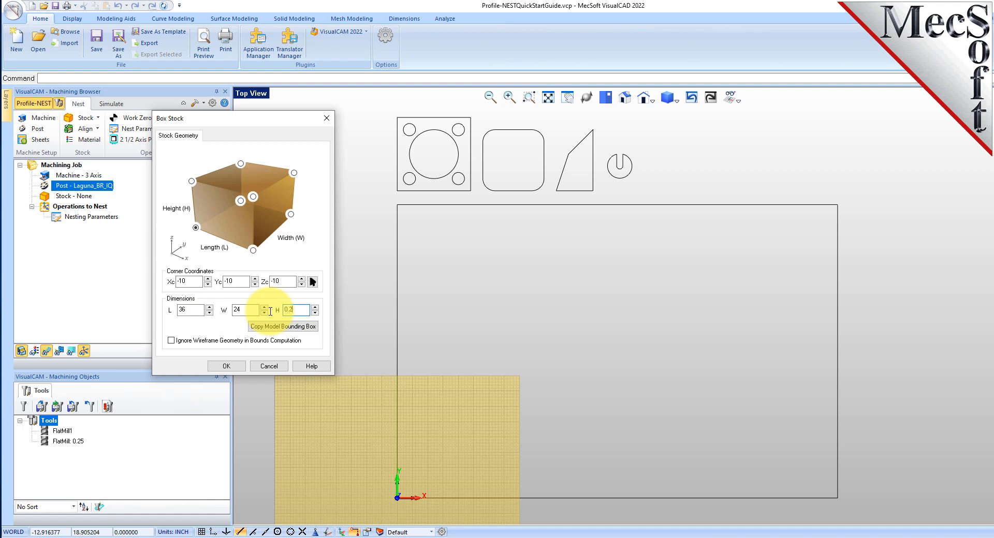
click(226, 366)
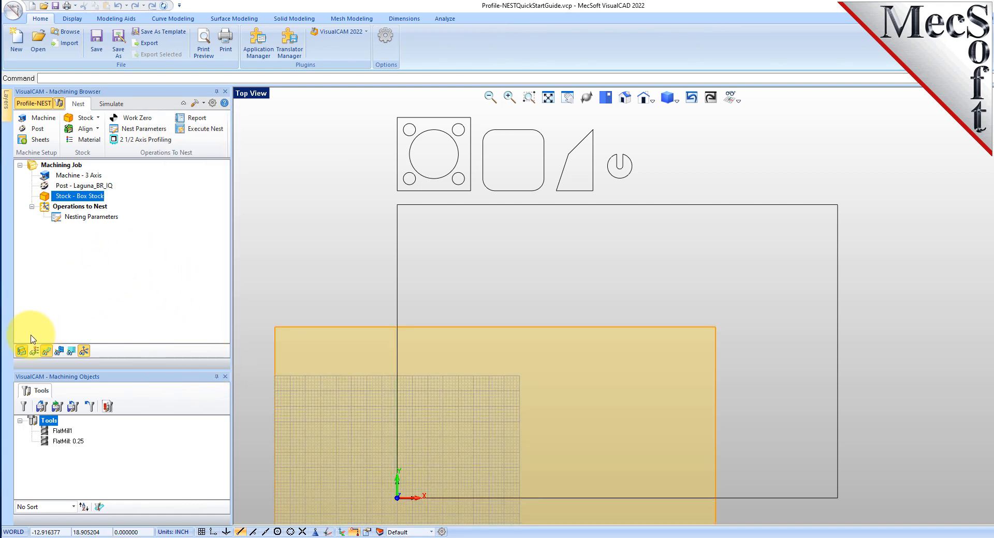
Step: Toggle the stock's visibility off and on to inspect where it lies relative to the sheet rectangle
click(22, 351)
click(22, 351)
click(21, 352)
click(22, 352)
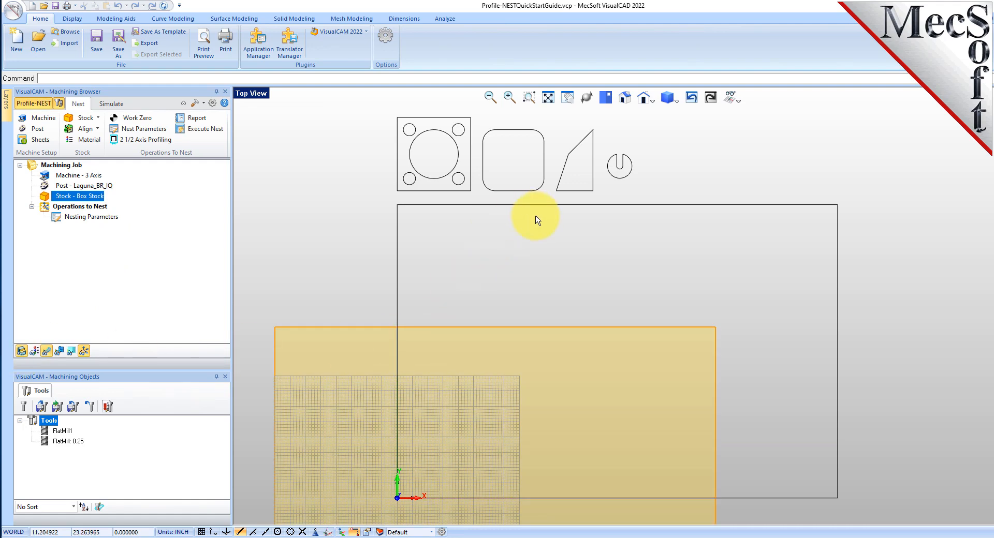
scroll(525, 233, down, 3)
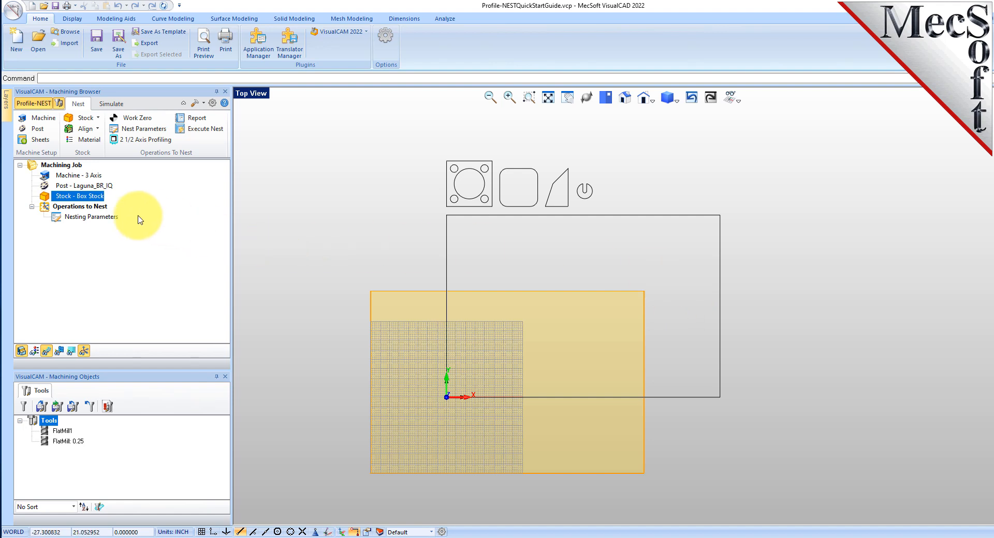
Step: Add the large rectangle curve below the parts as a sheet for nesting
click(41, 140)
drag(216, 103, 306, 194)
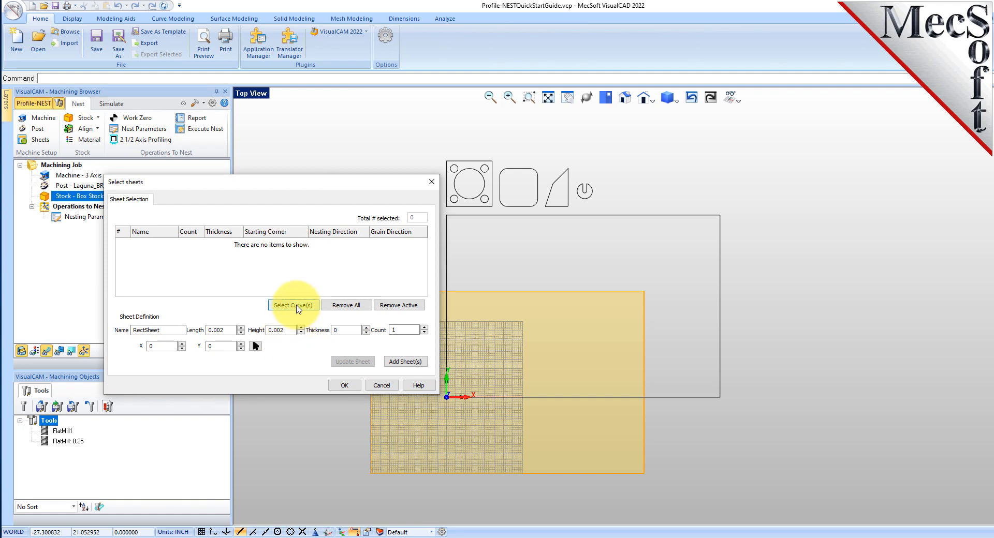
drag(169, 331, 131, 330)
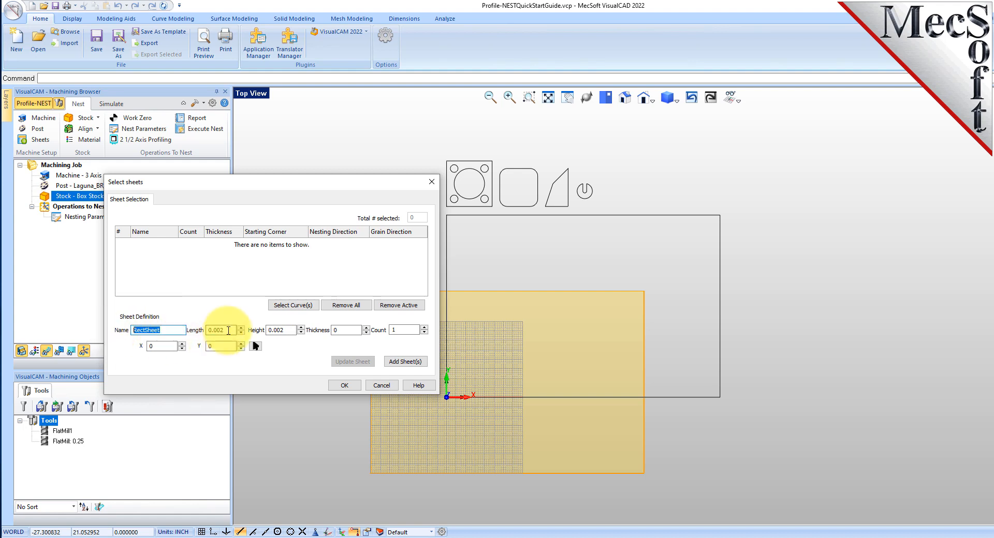
key(Tab)
key(Tab)
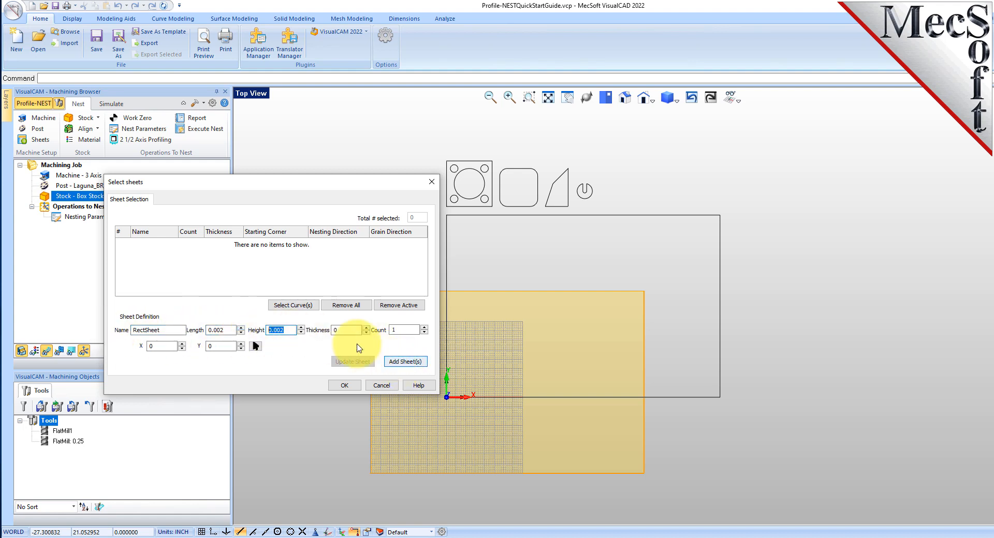
click(291, 305)
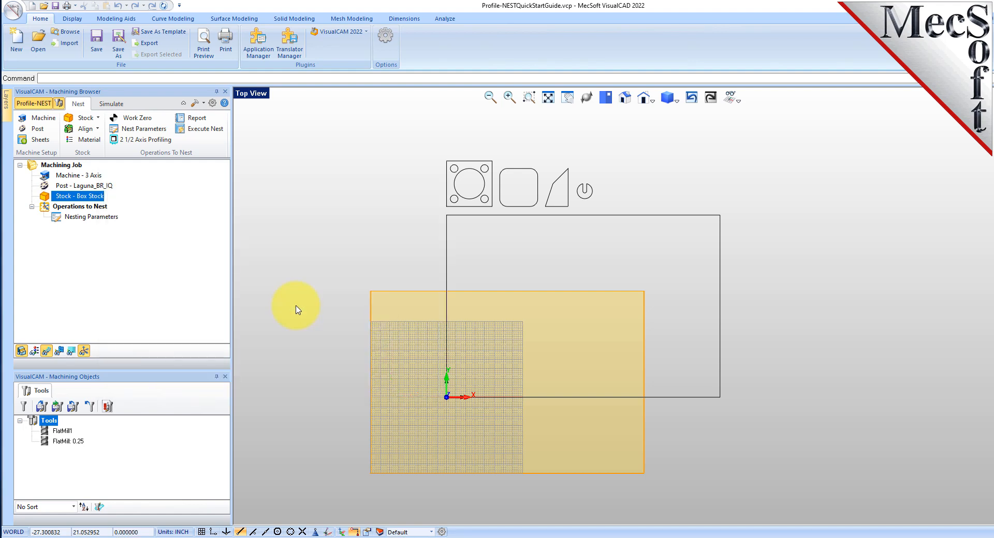
click(548, 215)
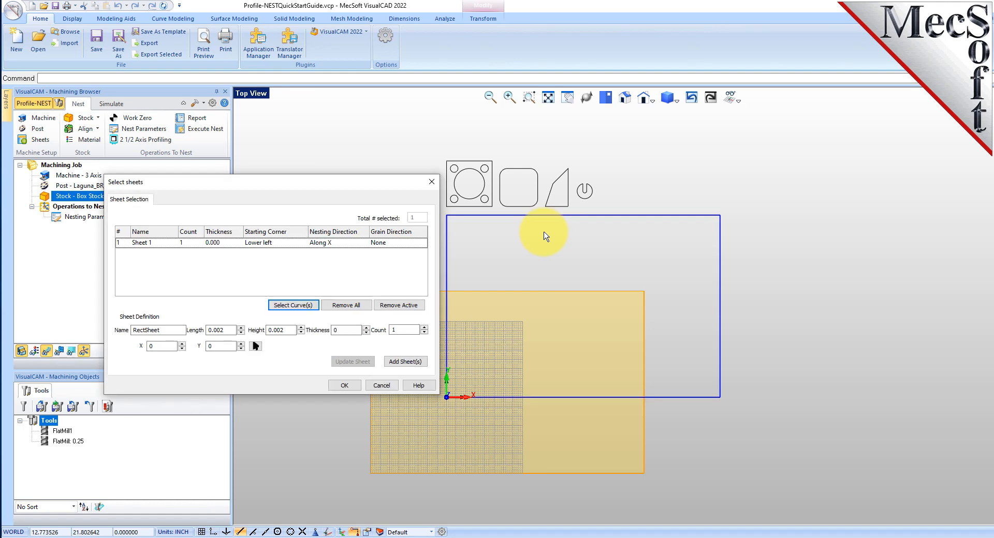
Step: Hide the stock and move the sheet selection dialog clear of the sheet rectangle
click(21, 352)
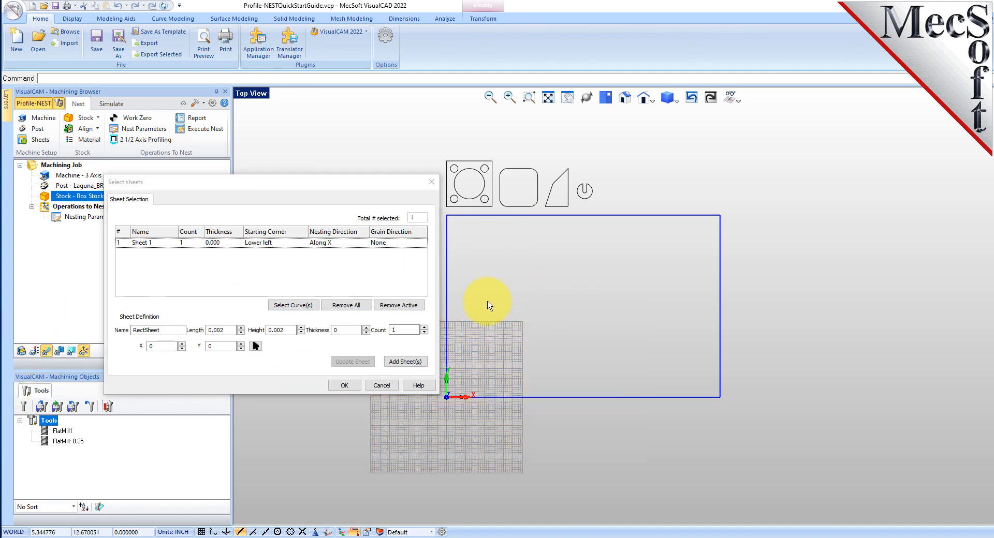
scroll(465, 334, up, 1)
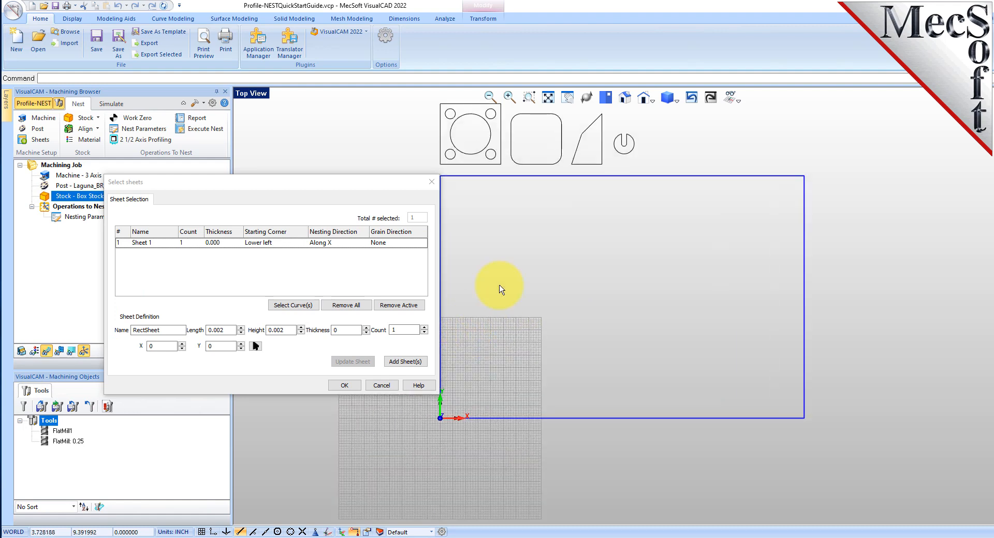
scroll(533, 325, down, 1)
scroll(524, 155, up, 1)
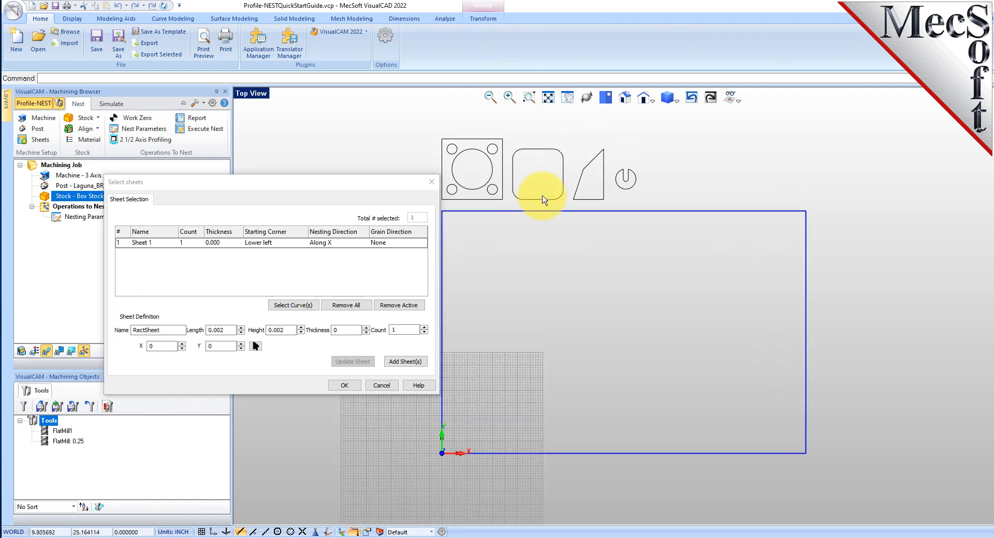
scroll(525, 202, up, 1)
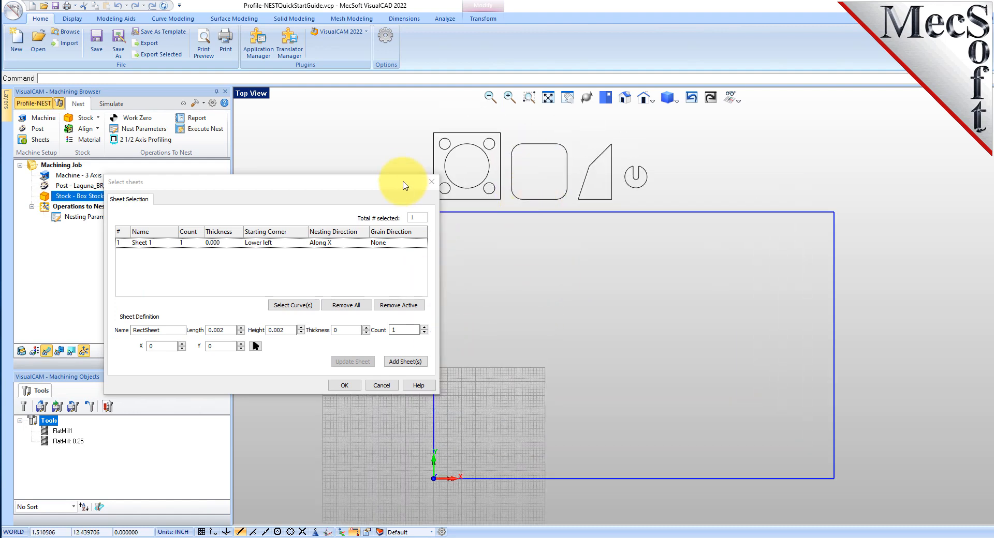
mouse_move(398, 187)
mouse_down()
mouse_move(432, 204)
mouse_move(441, 182)
mouse_move(383, 178)
mouse_up()
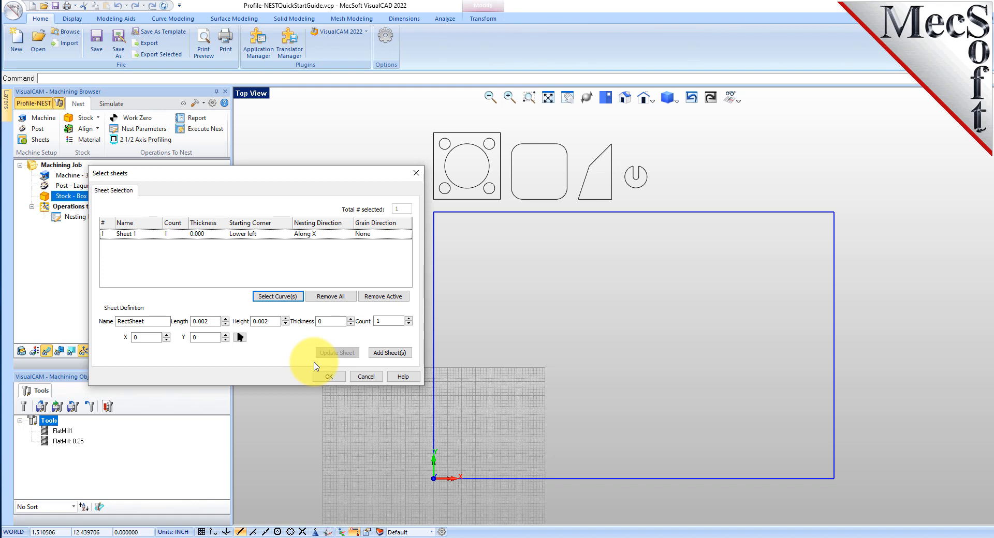
Step: Set the thickness of Sheet 1 to 0.25 and its count to 3, and accept the sheet selection
click(115, 235)
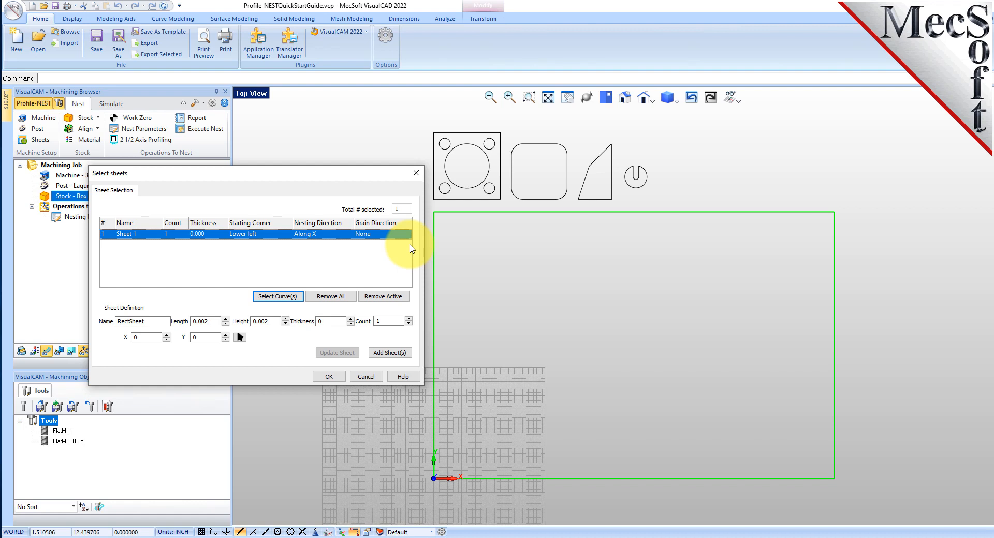
click(134, 222)
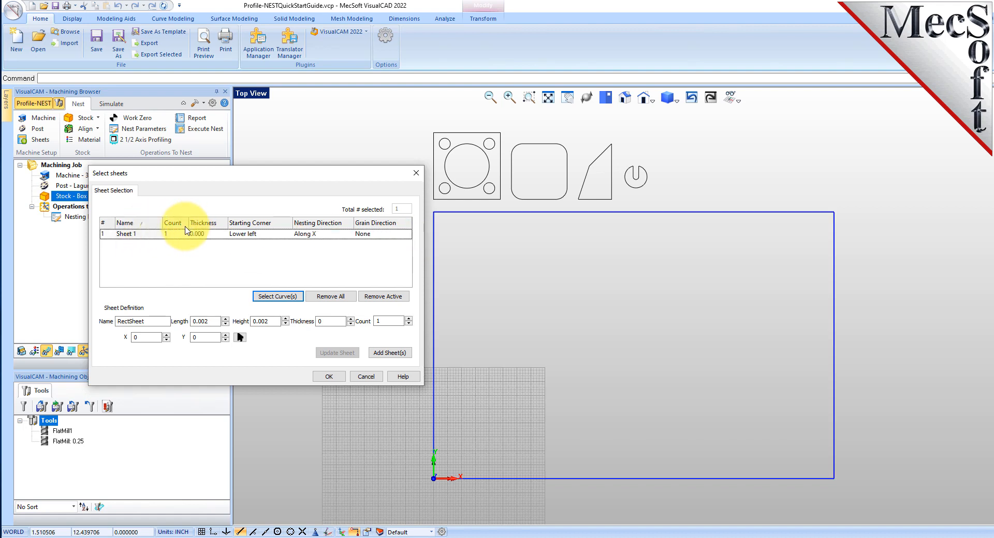
click(216, 235)
drag(216, 238, 158, 235)
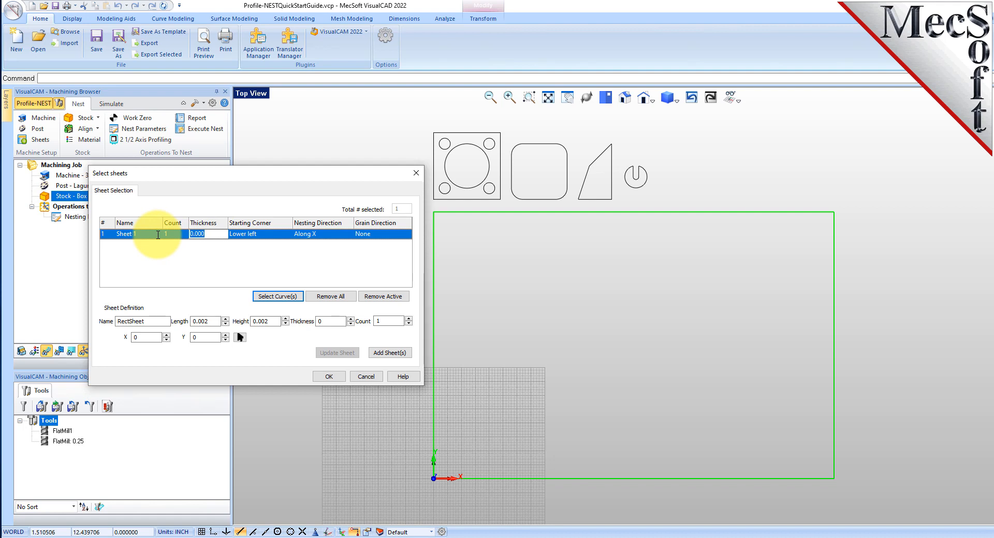
text(0.25)
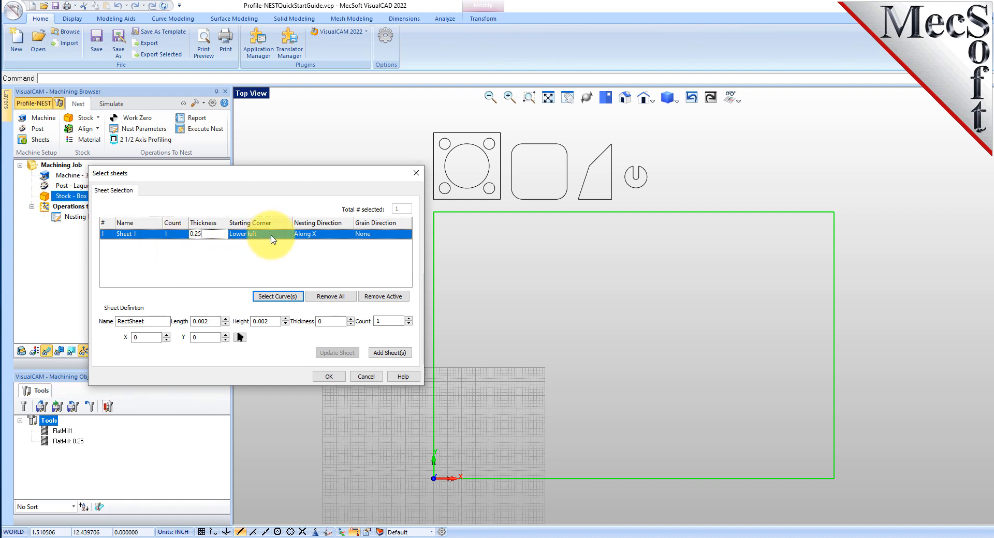
click(171, 234)
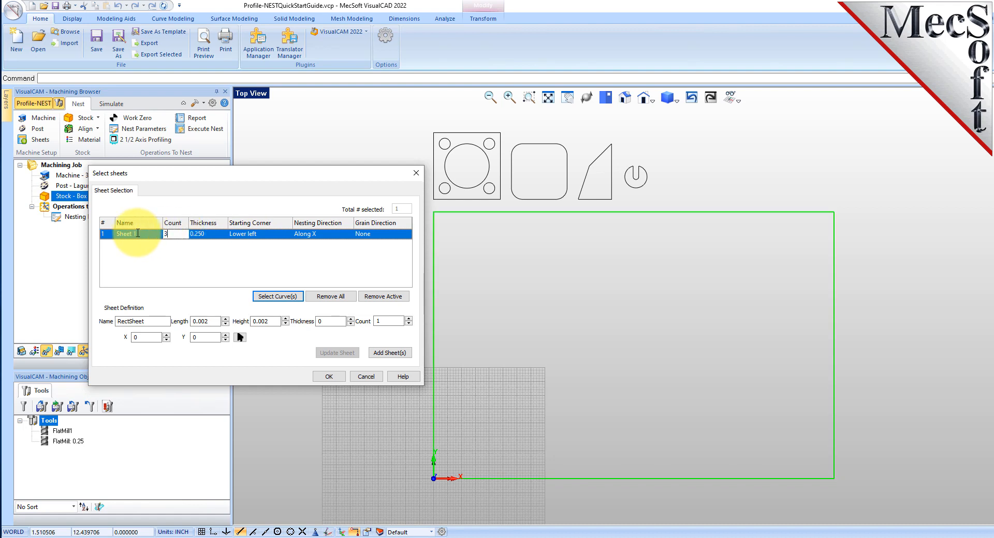
key(Return)
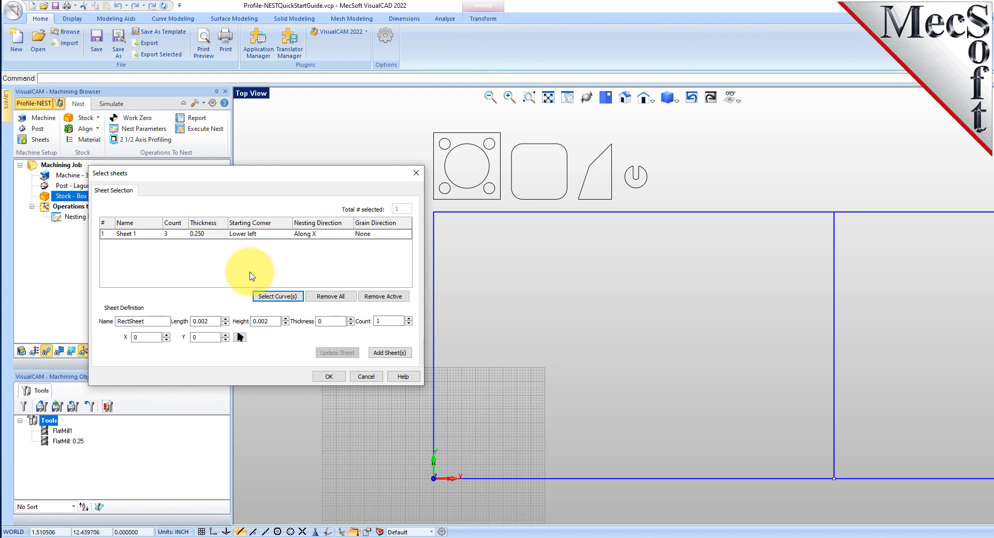
click(329, 376)
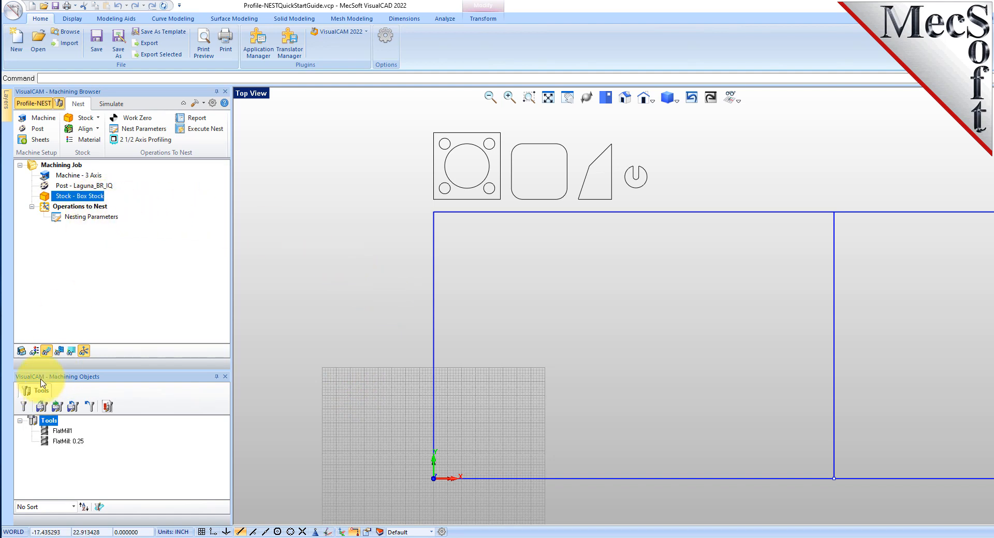
Step: Start aligning the stock about the part and set its Z alignment to Bottom
click(86, 129)
click(82, 150)
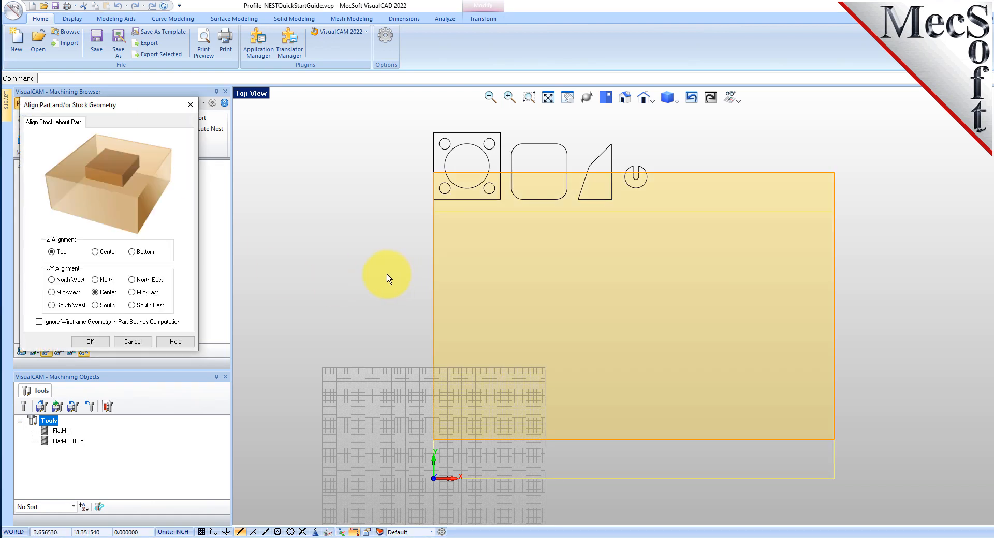
click(626, 98)
scroll(460, 251, up, 4)
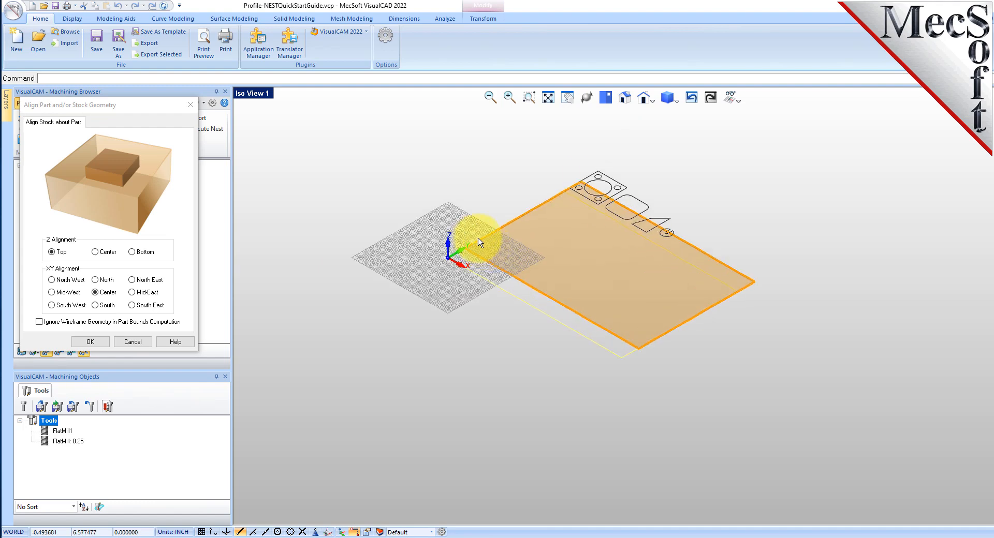
scroll(451, 259, up, 5)
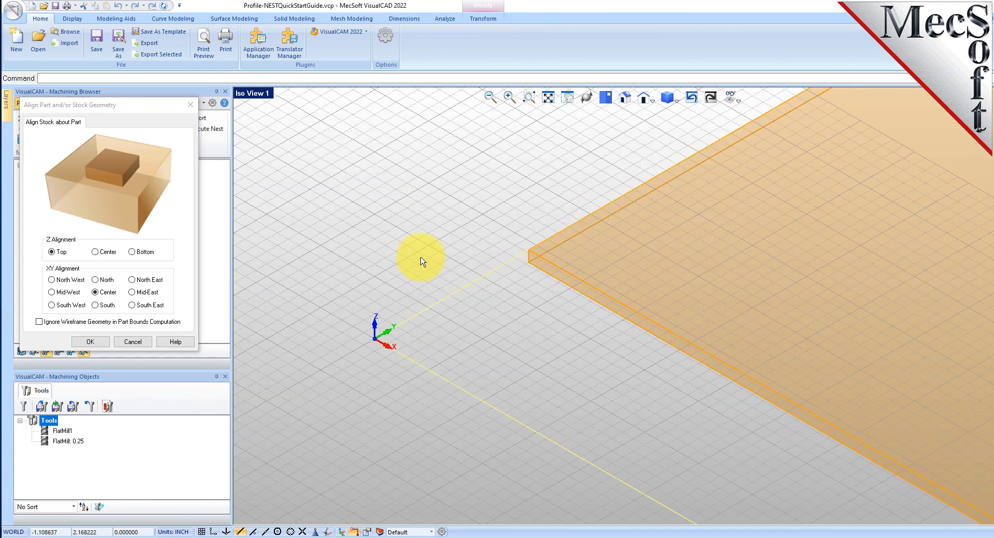
scroll(426, 254, up, 2)
click(461, 232)
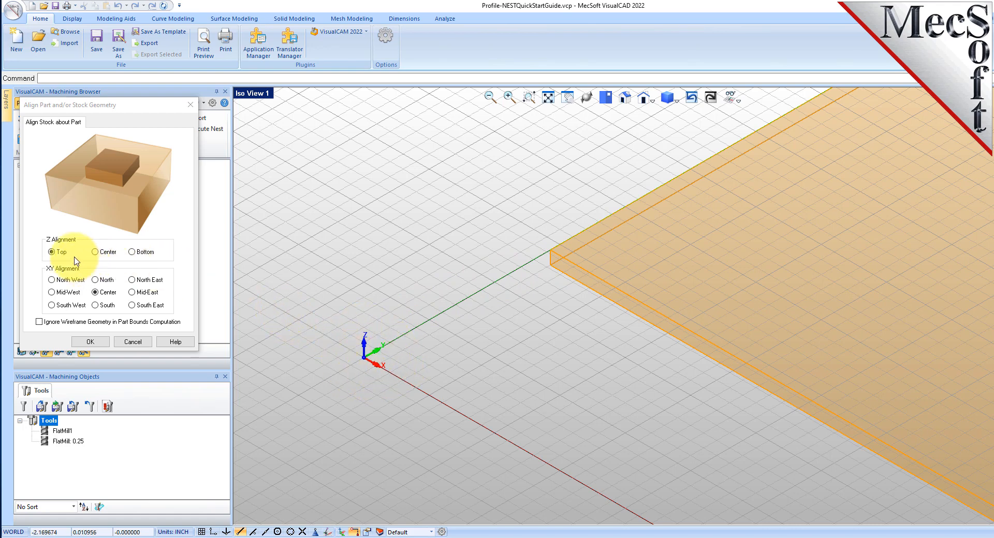
click(133, 253)
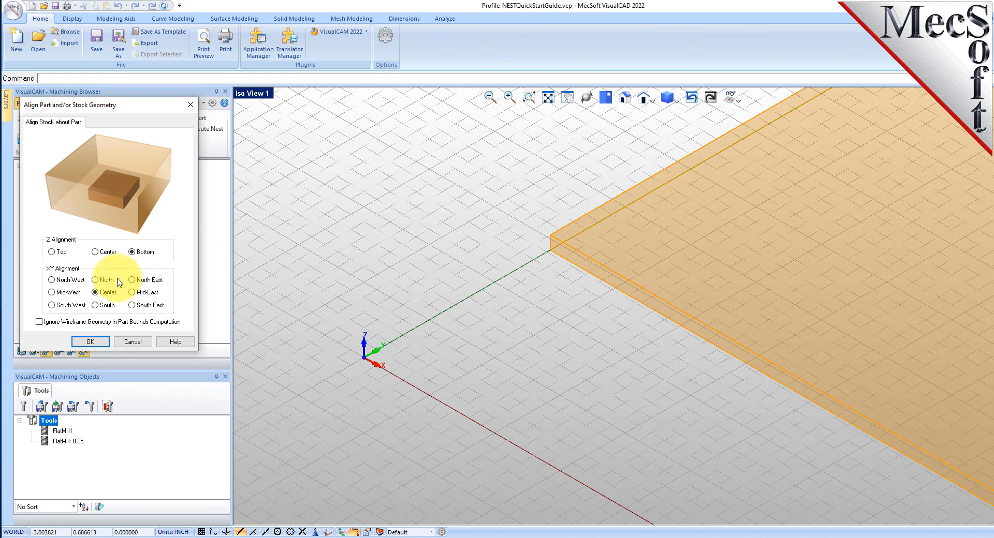
Step: Set the stock's XY alignment to South West, check its corner at the origin and accept the alignment
click(52, 306)
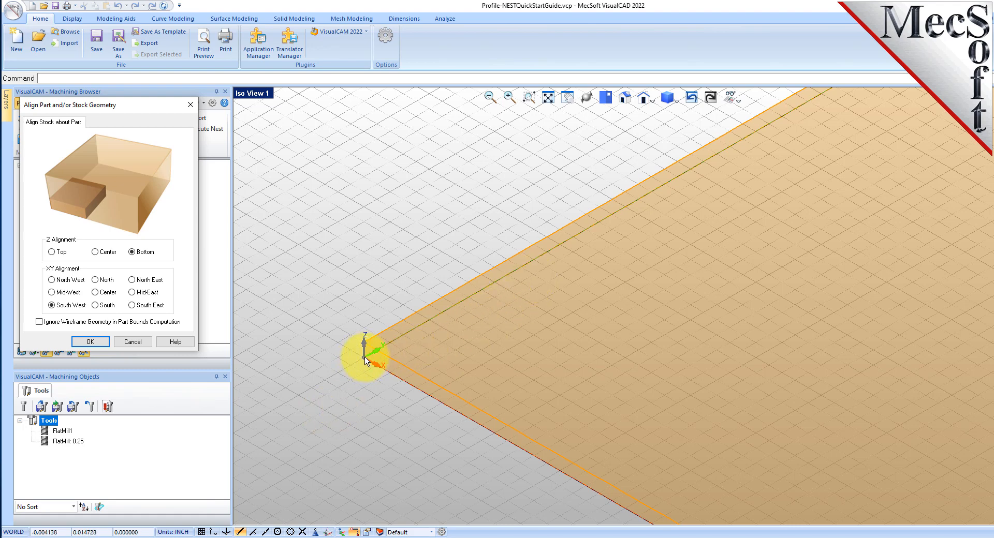
scroll(364, 361, up, 3)
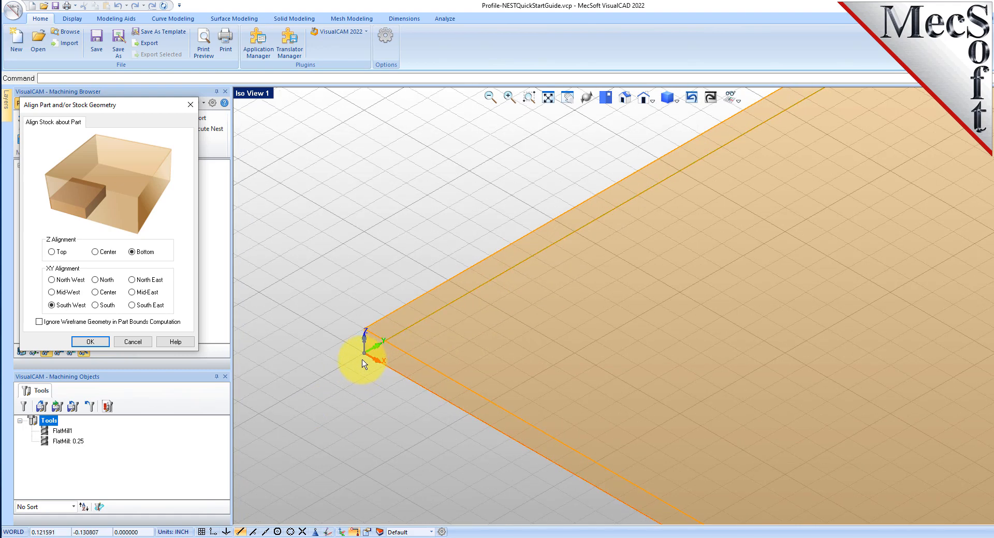
scroll(363, 362, up, 3)
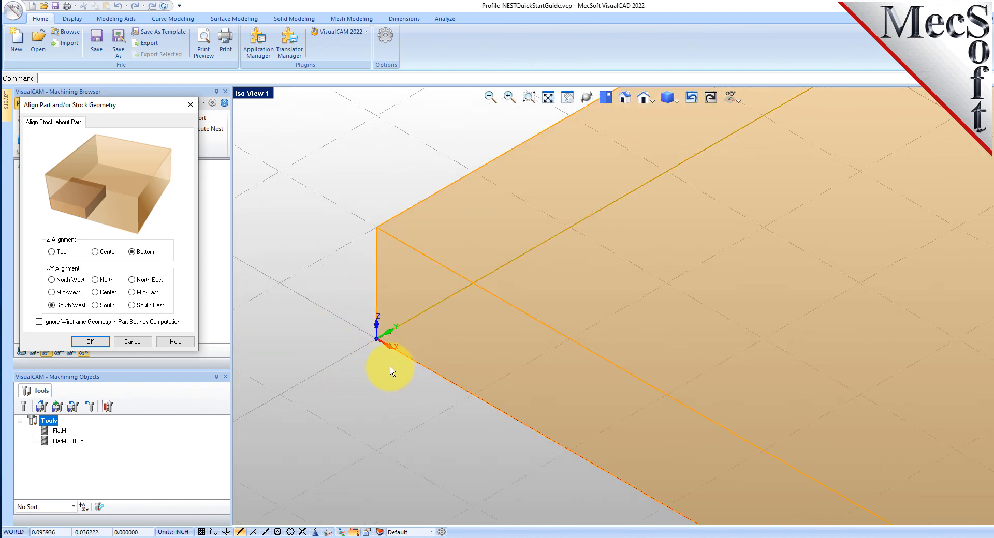
scroll(386, 368, down, 2)
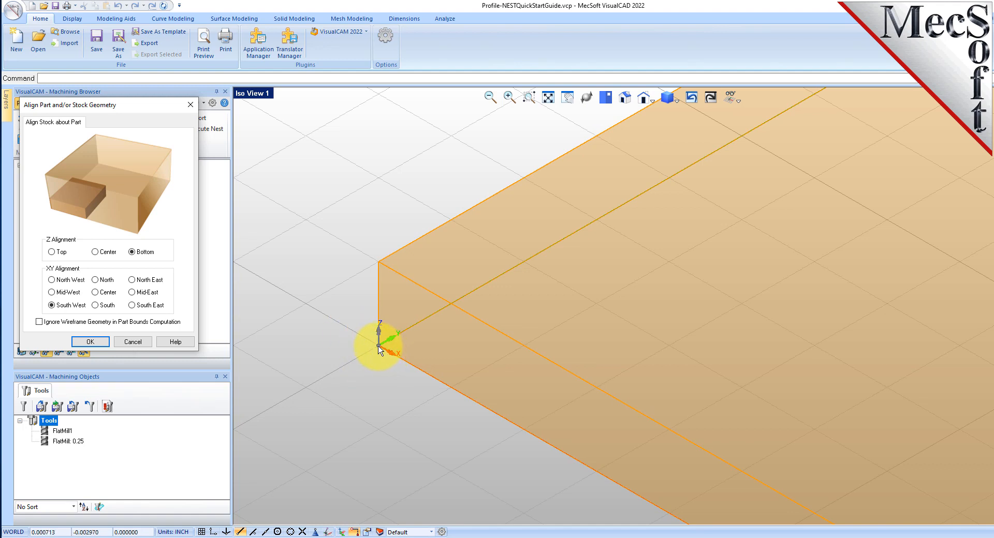
click(378, 347)
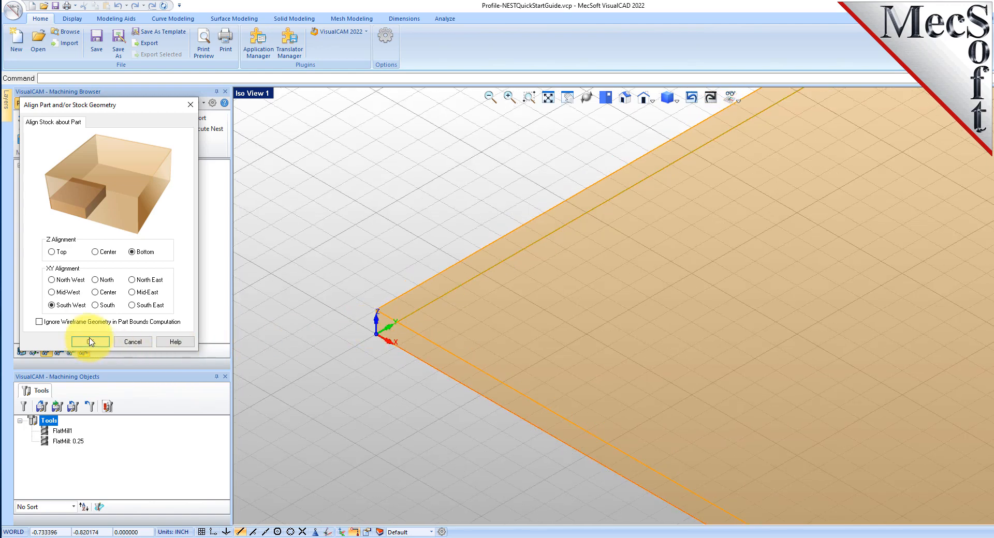
click(90, 342)
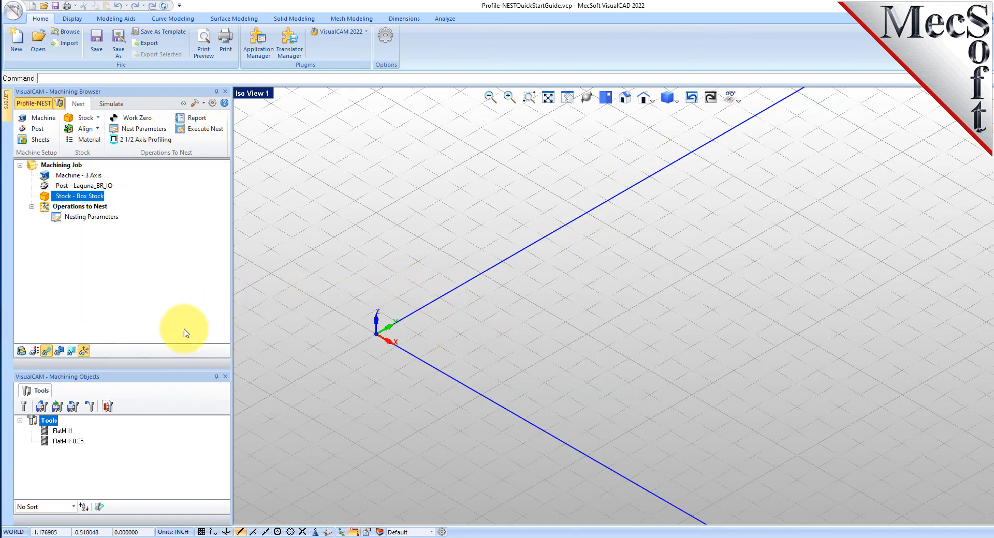
Step: Show the stock again and examine its position against the sheets in isometric and top views
click(23, 351)
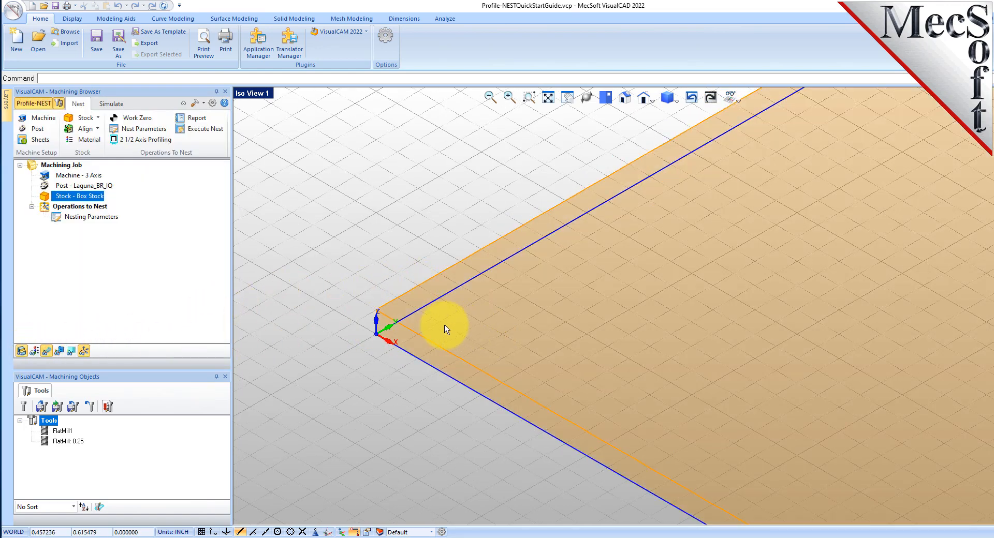
scroll(328, 327, down, 2)
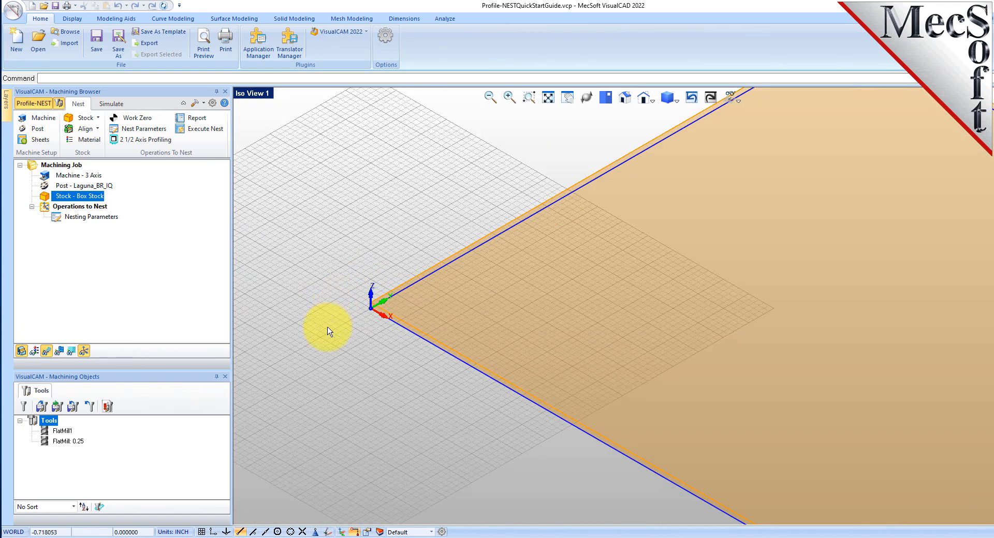
scroll(335, 275, down, 2)
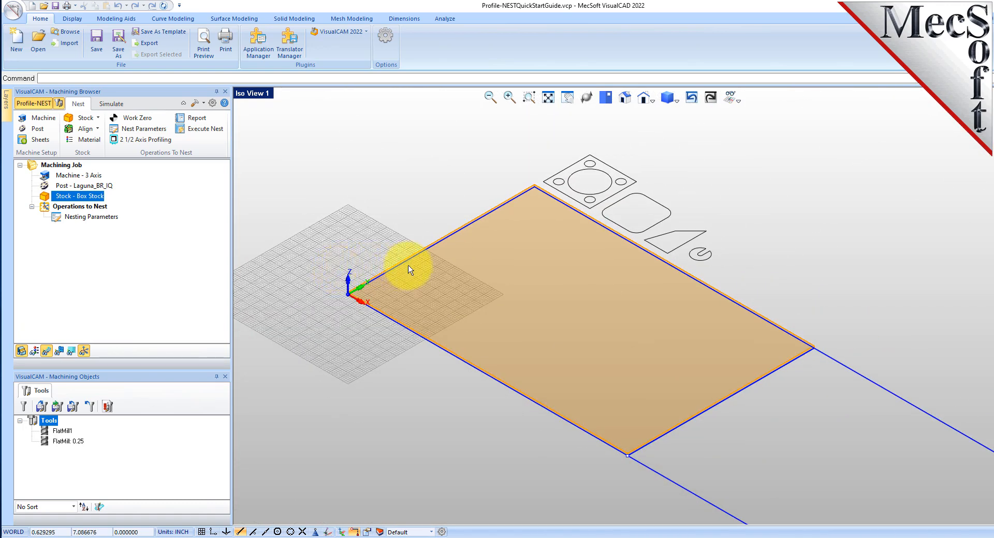
click(606, 98)
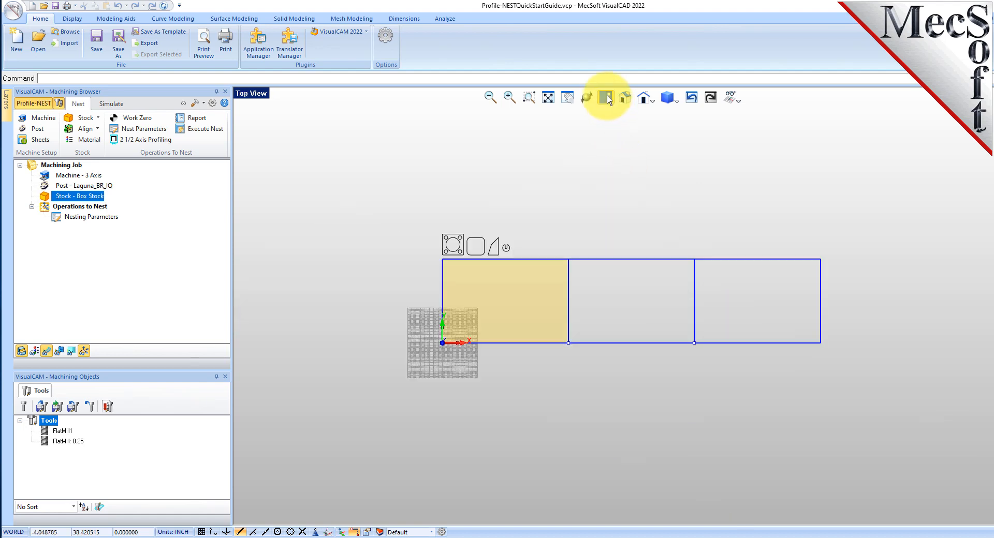
scroll(495, 323, up, 3)
scroll(476, 267, up, 1)
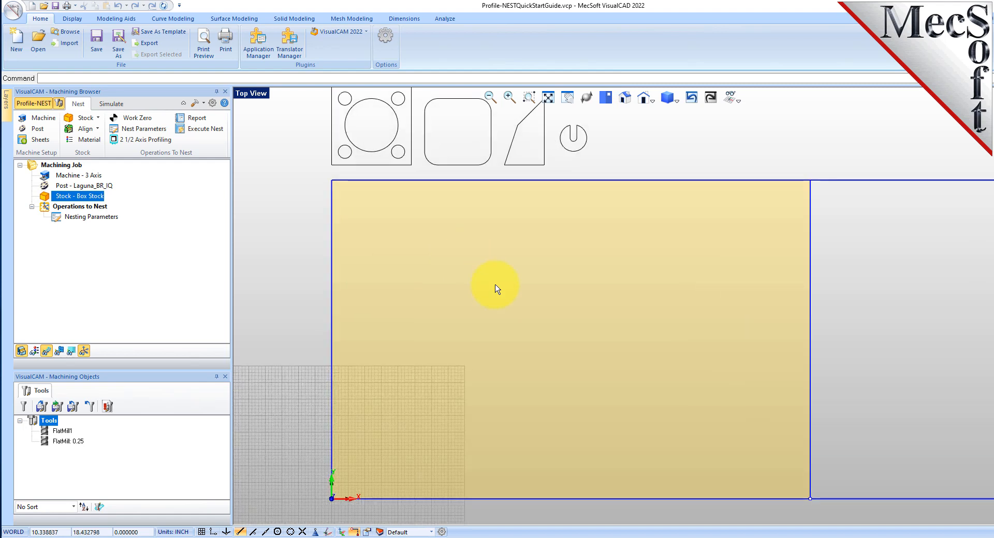
scroll(577, 412, up, 1)
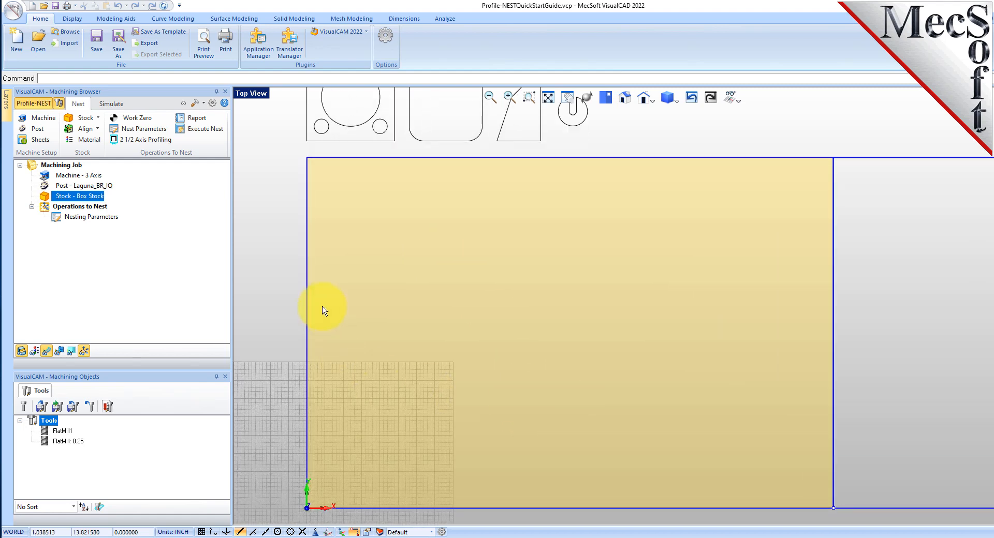
scroll(421, 310, down, 2)
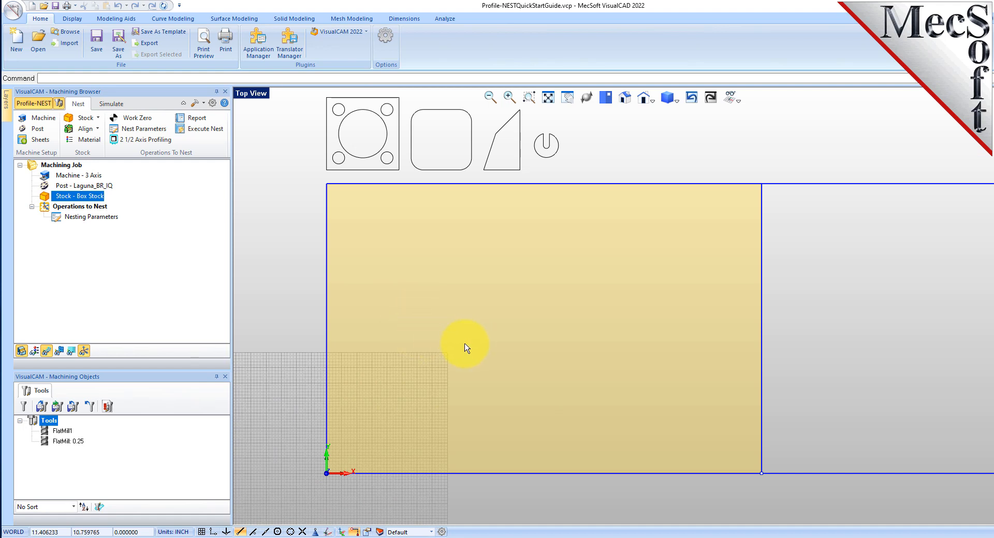
Step: Choose a material for the stock from the material list and accept it
click(98, 142)
click(130, 181)
scroll(89, 363, down, 7)
click(86, 383)
click(106, 331)
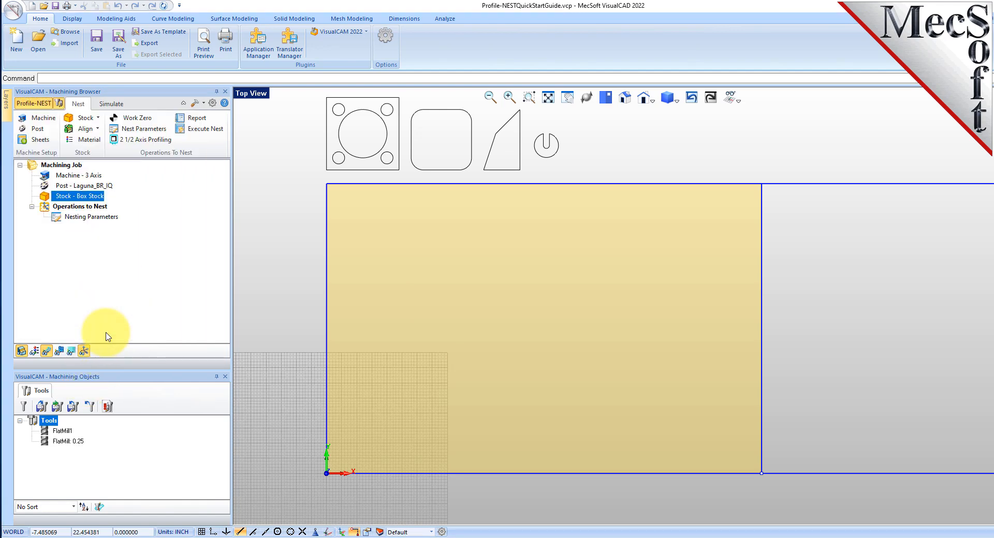
Step: Toggle the display of the stock's material texture to compare its appearance
click(36, 352)
click(37, 352)
click(36, 352)
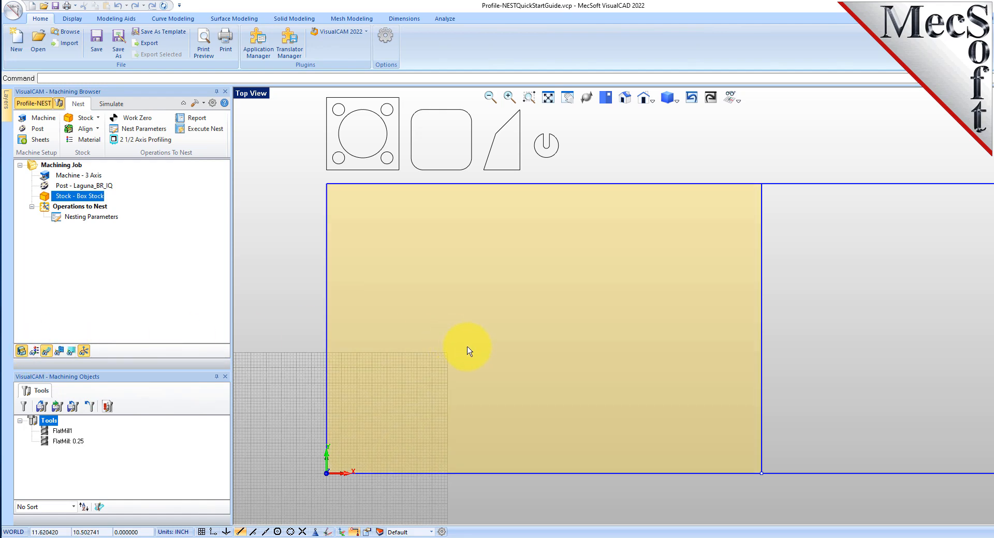
Step: Select Operations to Nest in the machining job, with the part profiles and sheets in view
scroll(463, 441, down, 1)
scroll(527, 259, up, 1)
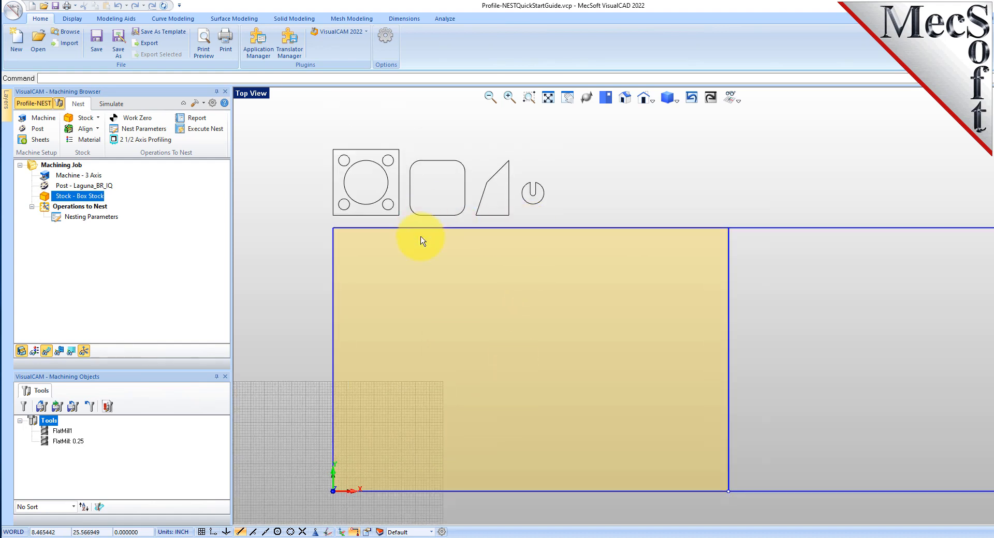
scroll(417, 295, up, 1)
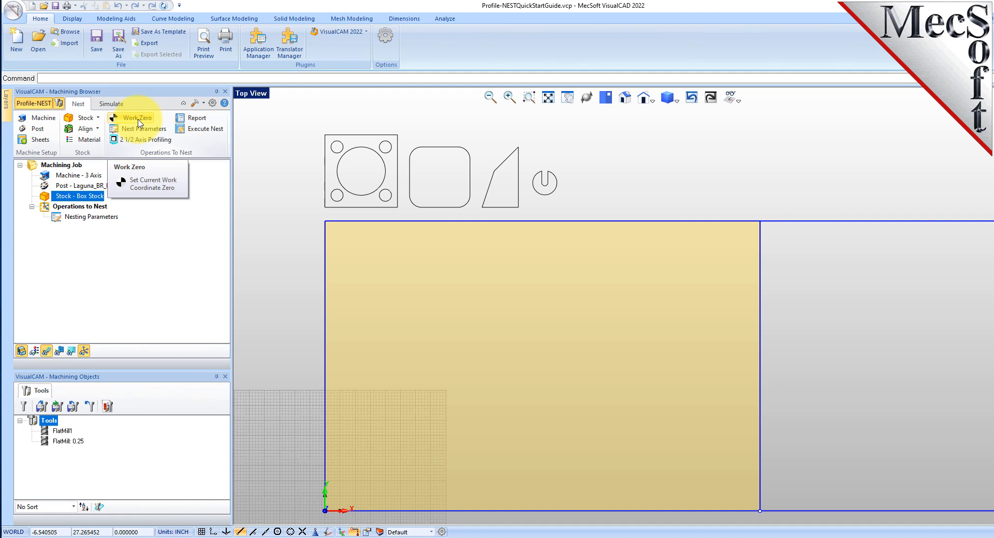
click(47, 205)
scroll(415, 176, down, 2)
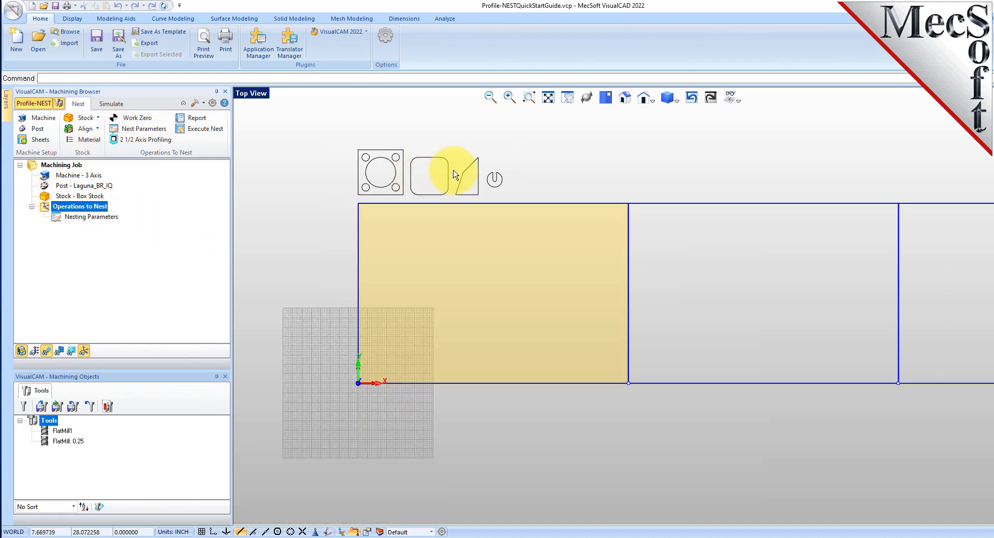
Step: Examine the stock's corner at the origin against the first sheet up close in the isometric view
click(625, 106)
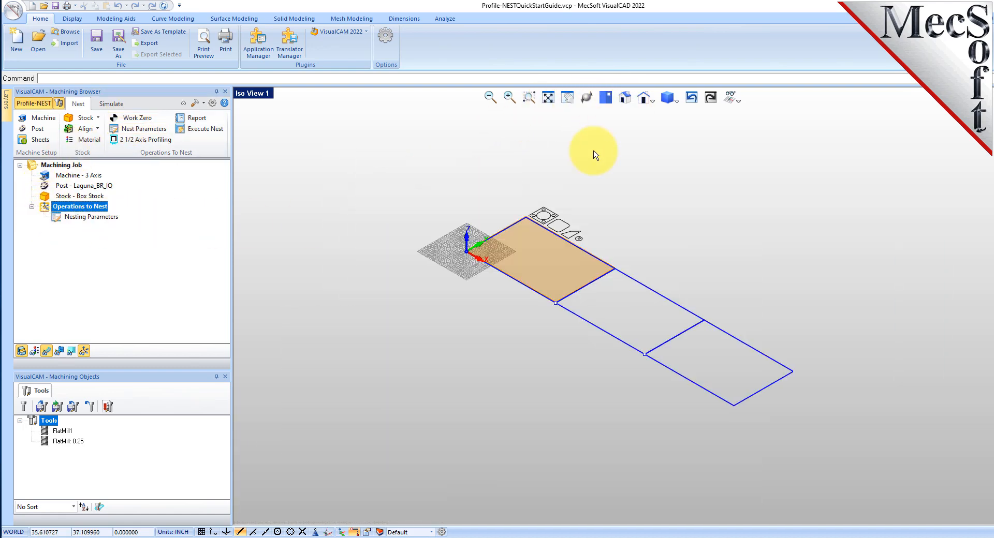
scroll(474, 268, up, 3)
scroll(474, 268, up, 4)
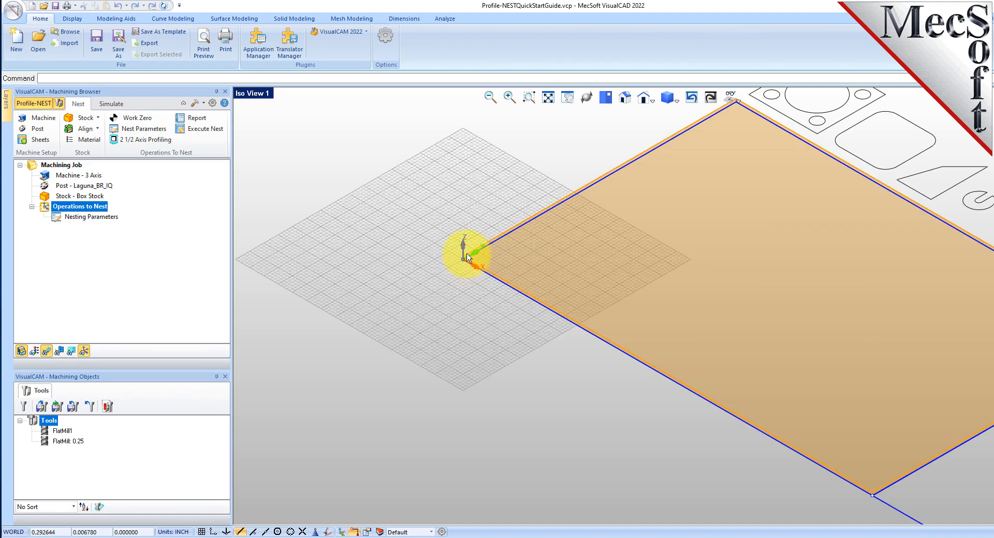
scroll(449, 288, up, 2)
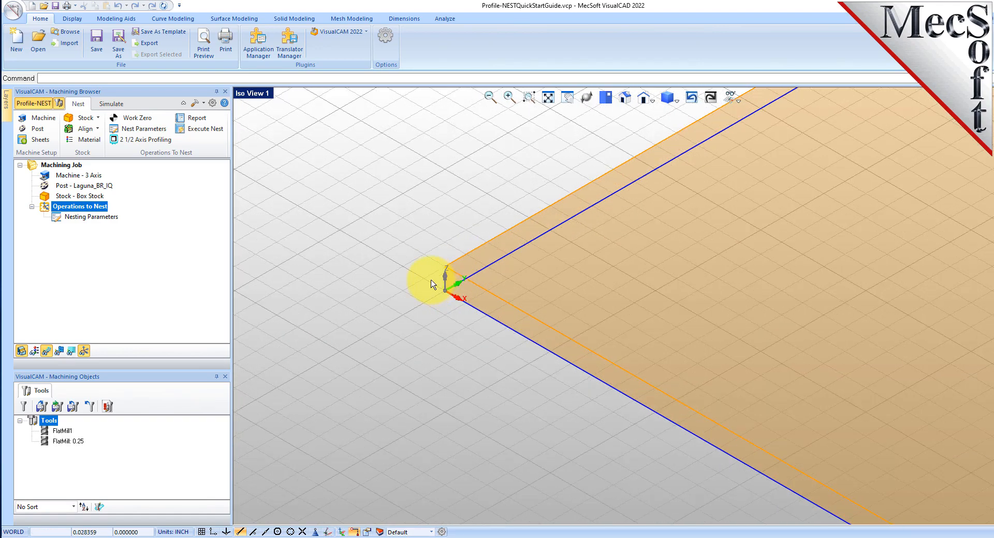
scroll(417, 275, up, 1)
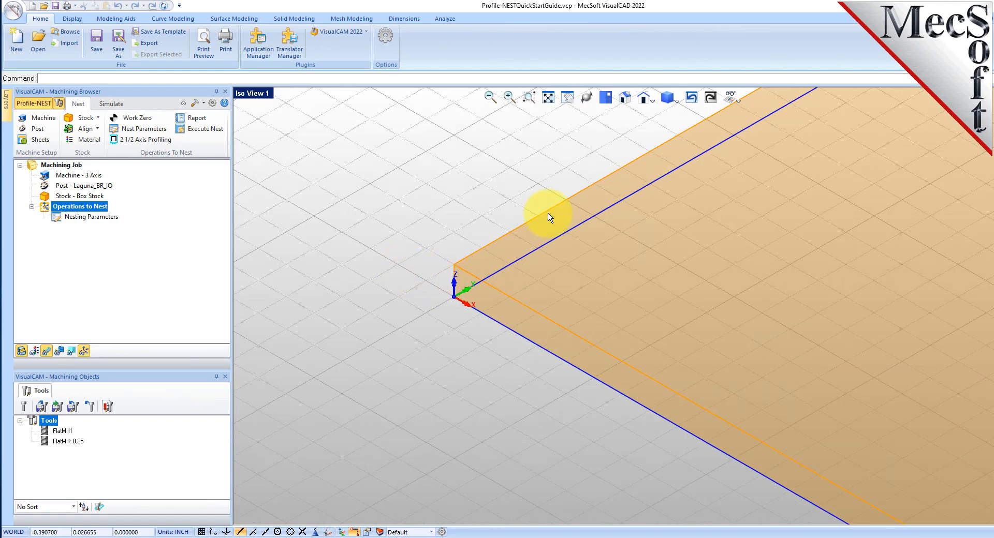
click(740, 101)
click(751, 128)
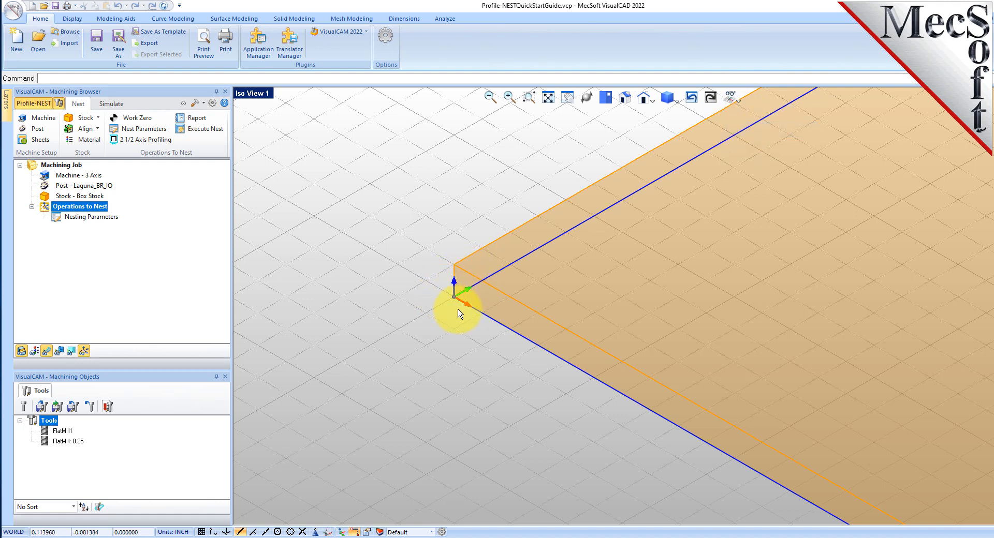
Step: Toggle the coordinate system display off and on to examine the axes at the stock's corner
click(83, 353)
click(84, 353)
click(84, 353)
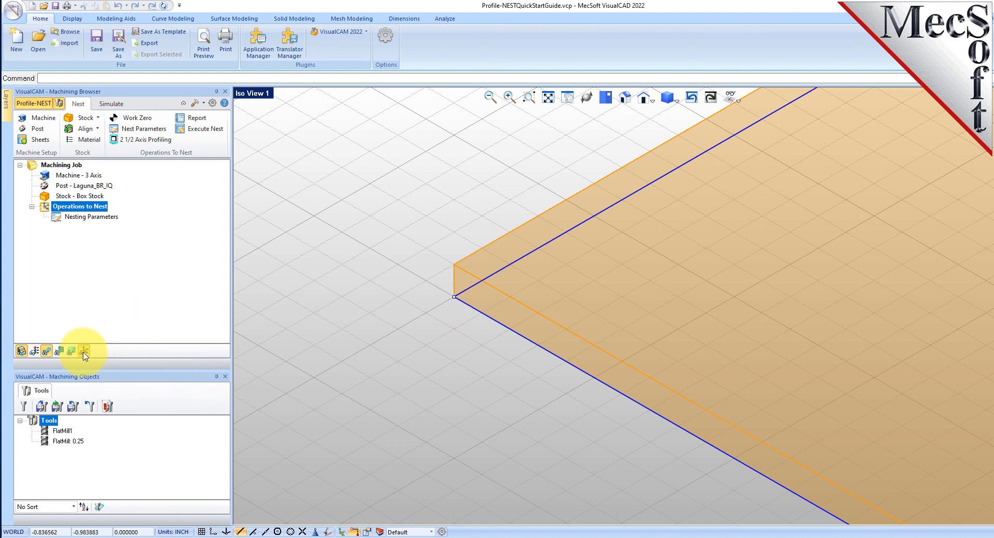
click(83, 353)
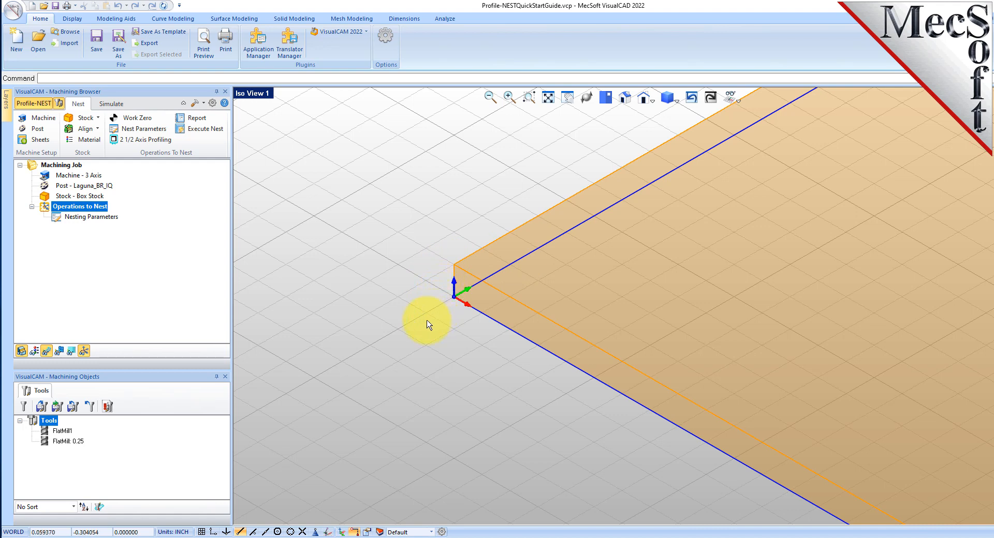
Step: Start a 2 1/2 Axis Profiling operation and select the square plate's outline and its five circles as part regions
scroll(427, 324, down, 4)
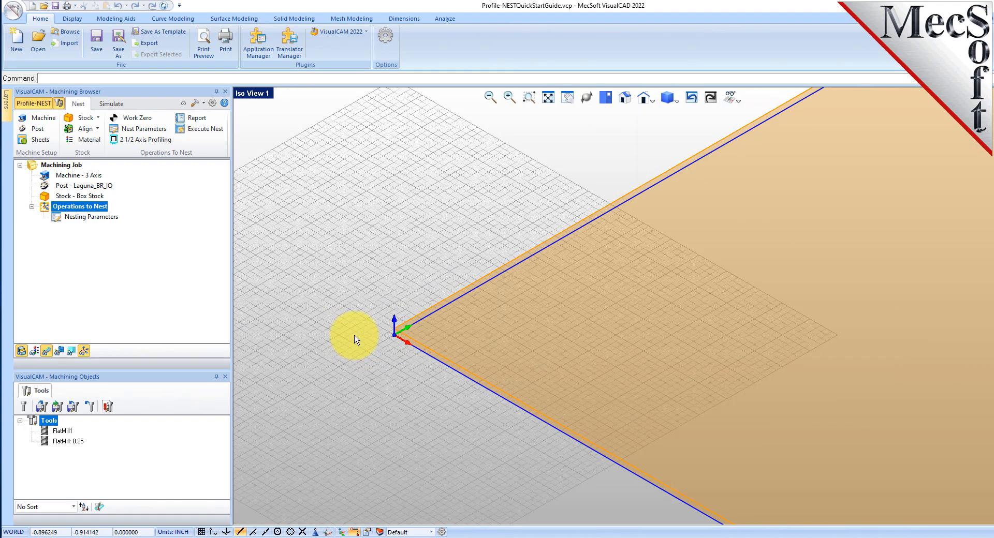
click(605, 97)
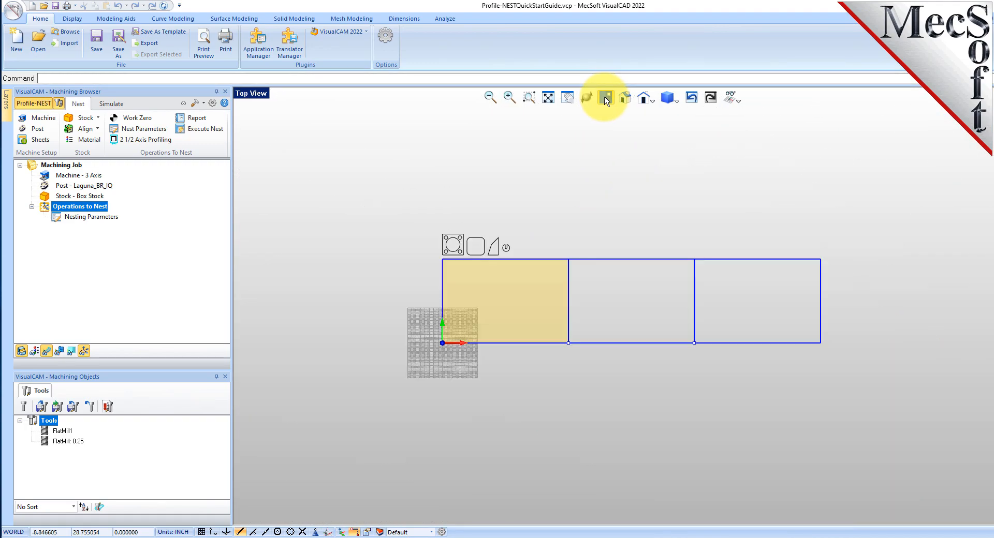
scroll(505, 333, up, 4)
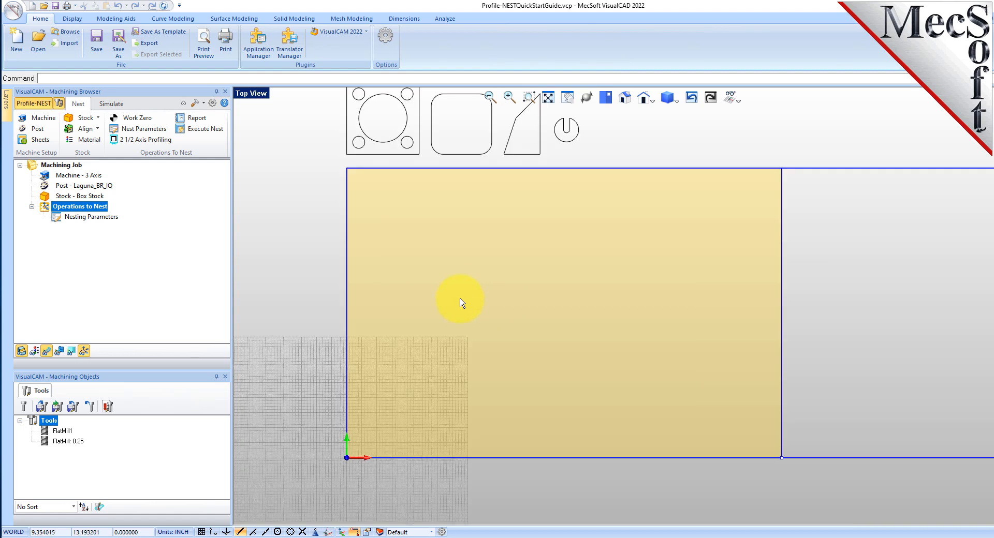
scroll(426, 427, down, 1)
scroll(450, 150, up, 2)
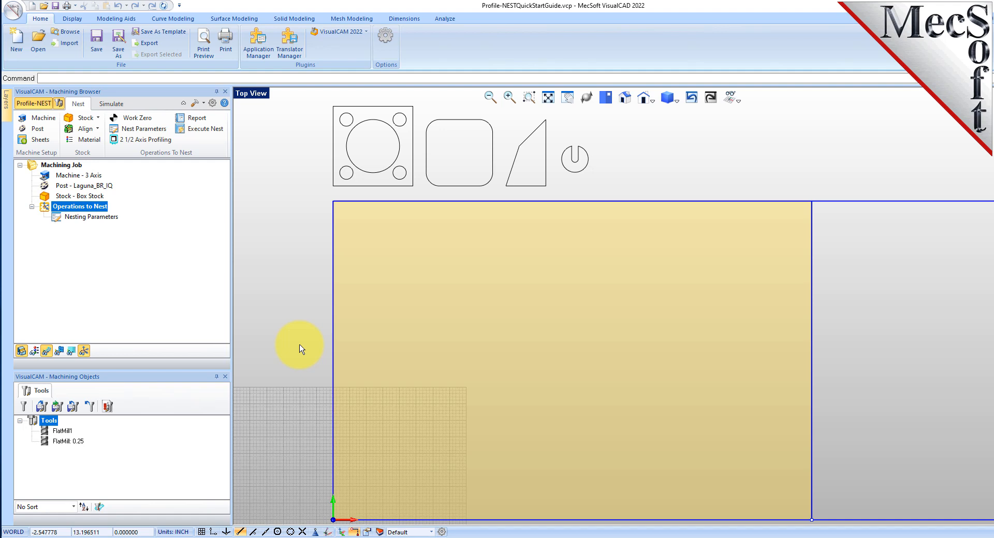
click(78, 217)
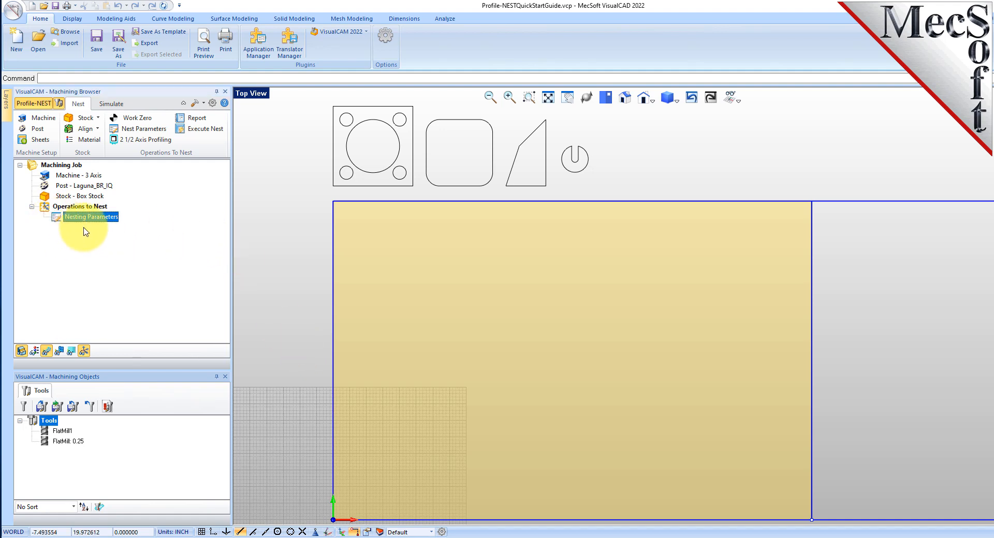
click(155, 141)
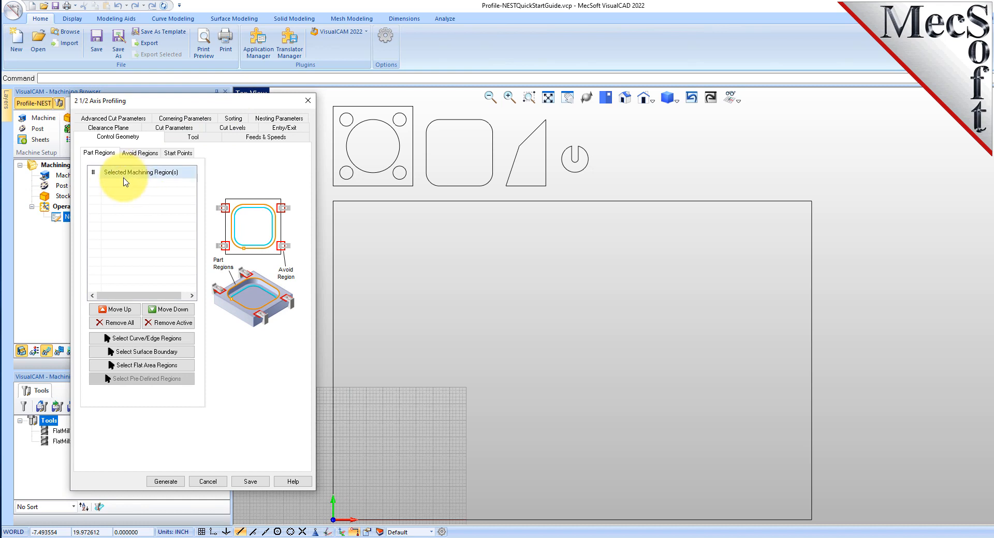
click(181, 342)
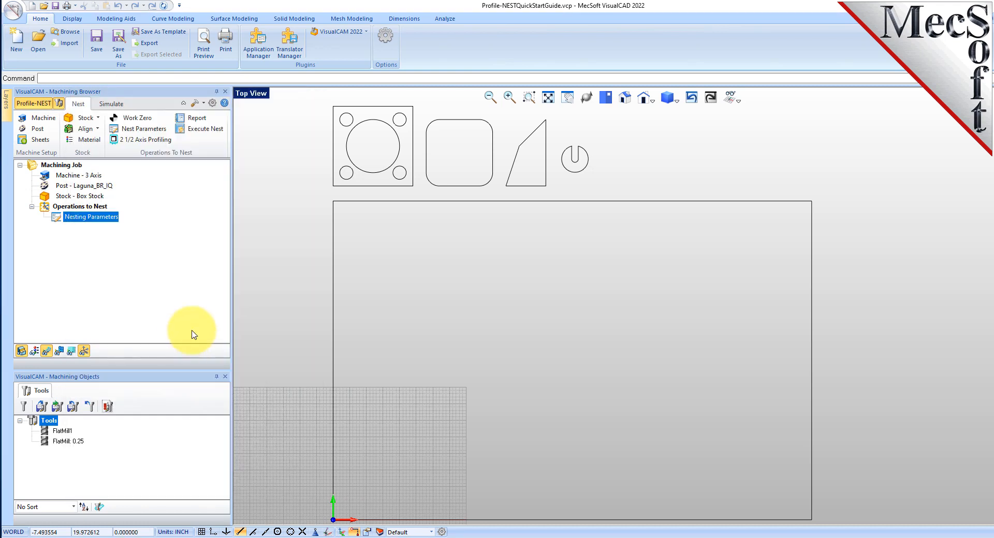
drag(322, 193, 418, 101)
right_click(311, 145)
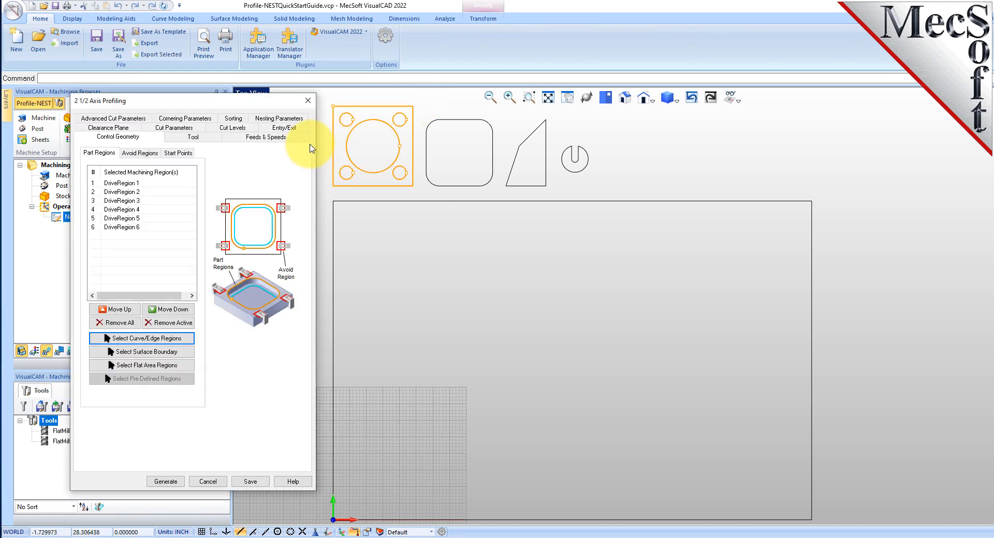
Step: Highlight each of the six drive regions in turn to check which plate curve it refers to
click(145, 183)
click(142, 191)
click(144, 201)
click(143, 209)
click(145, 220)
click(145, 228)
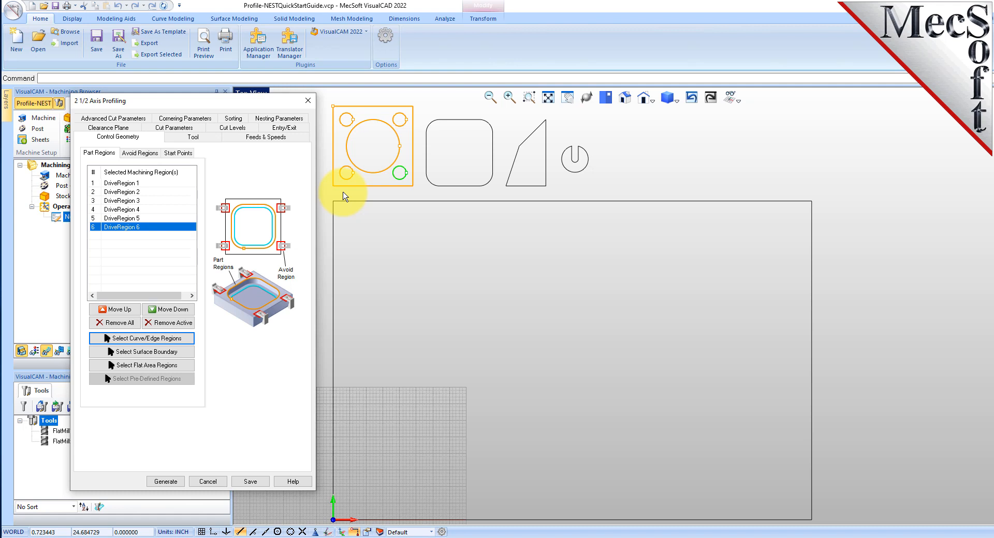
Step: Open the FlatMill: 0.25 tool for editing from the operation's tool settings and examine its tool and shank diameters
click(206, 137)
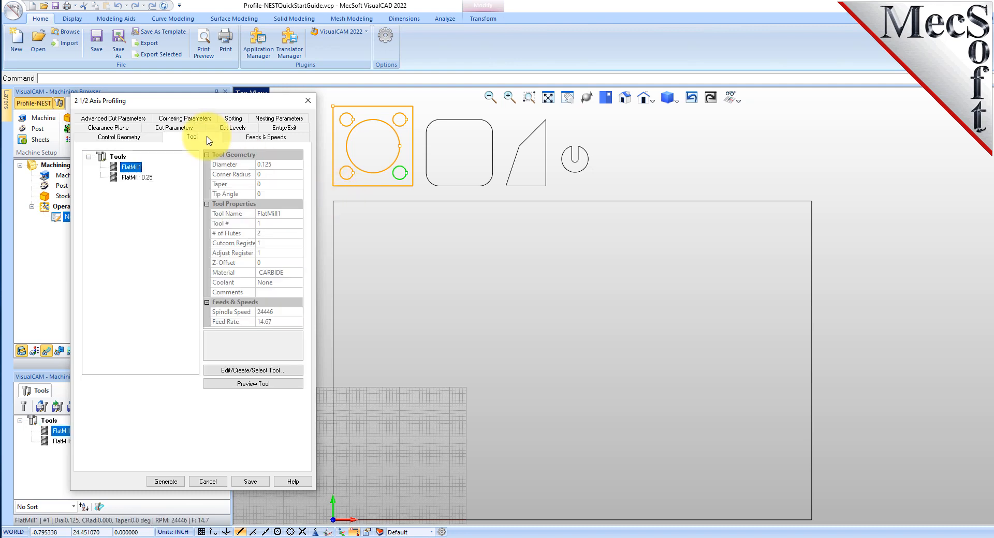
click(265, 371)
drag(259, 151, 471, 187)
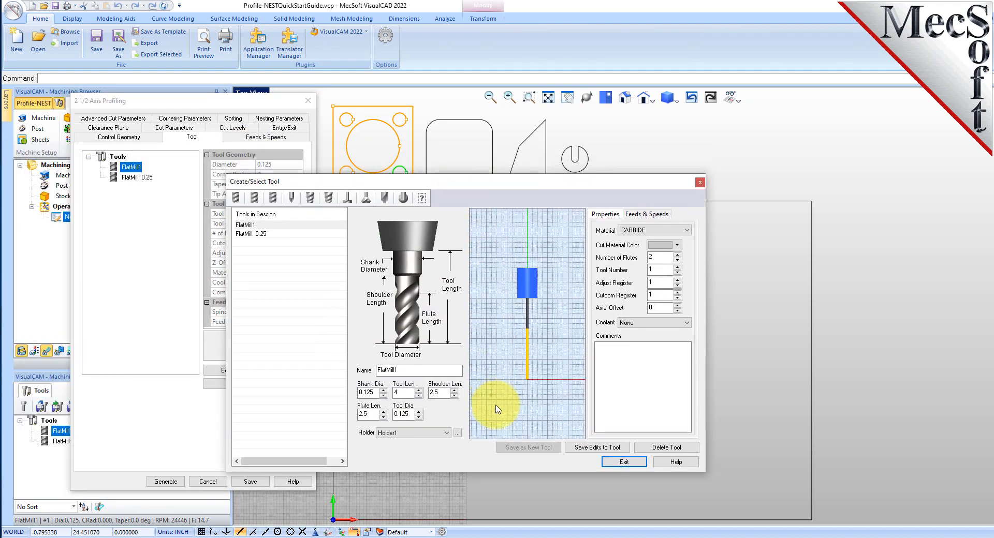
click(264, 234)
click(264, 235)
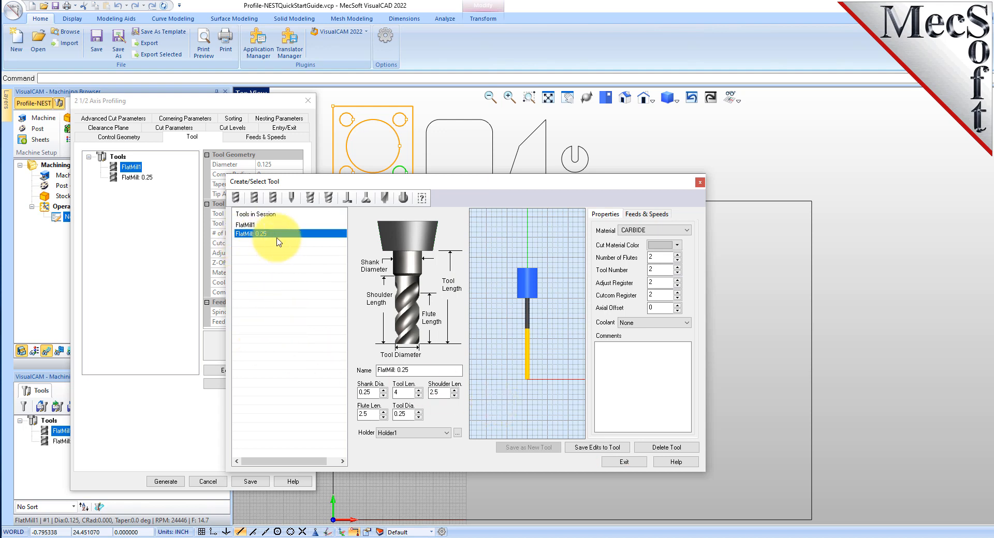
double_click(400, 414)
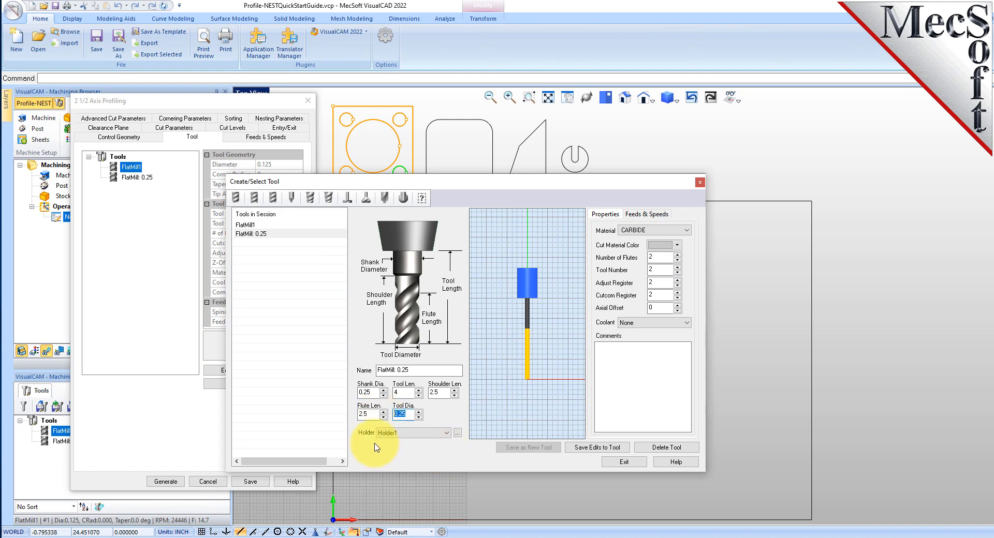
double_click(365, 393)
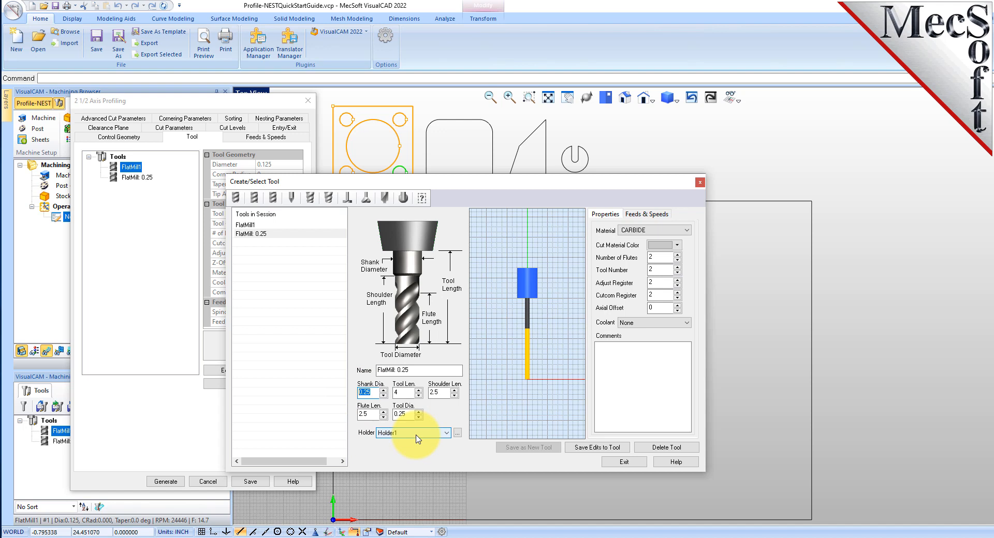
Step: Try setting FlatMill: 0.25's tool number, adjust register and cutcom register to 1, and review its feeds and speeds
click(655, 230)
click(647, 247)
double_click(663, 268)
text(1)
text(1)
mouse_move(657, 284)
mouse_down()
mouse_move(643, 283)
mouse_move(641, 296)
mouse_up()
text(1)
click(650, 218)
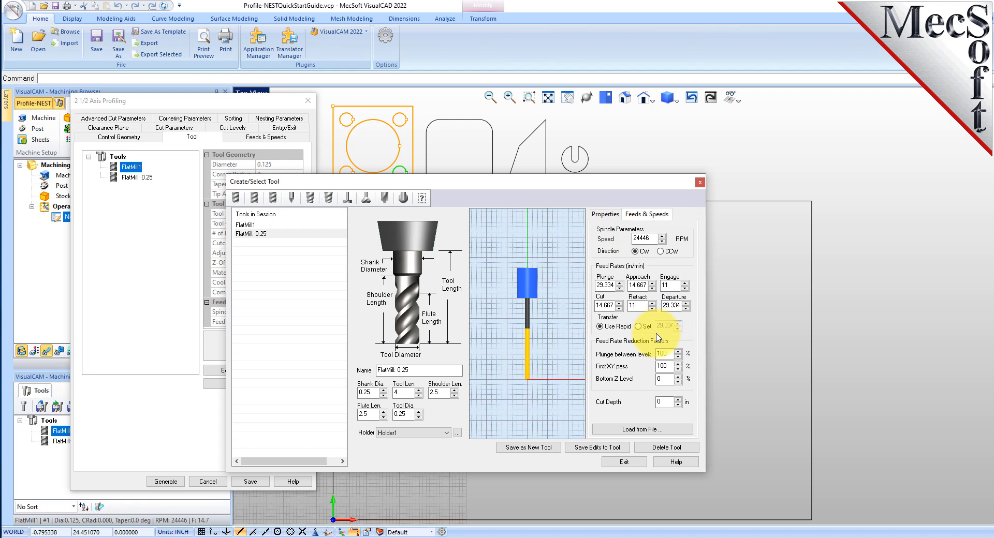
Step: Leave the tool editor and select FlatMill: 0.25 as the cutting tool for the profiling operation
click(541, 449)
click(538, 312)
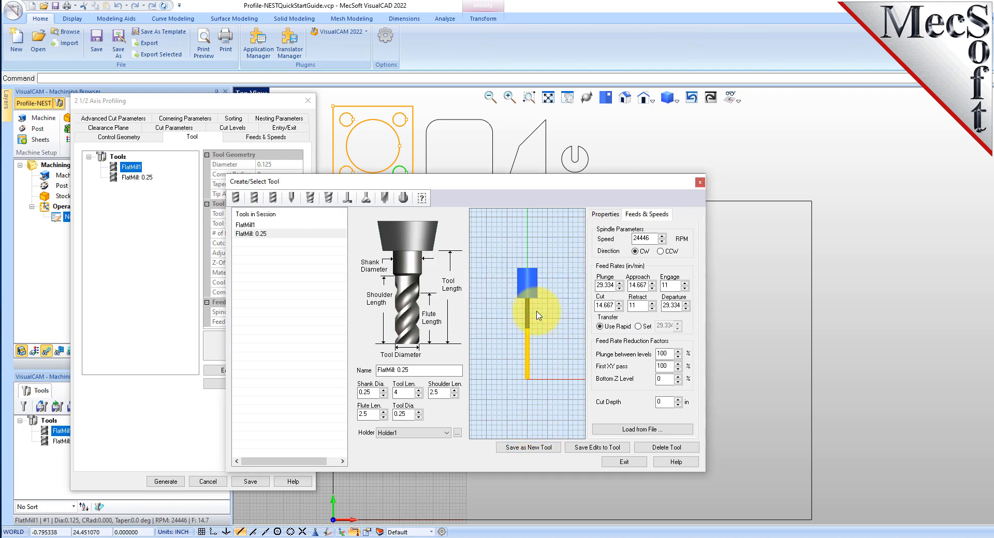
click(548, 316)
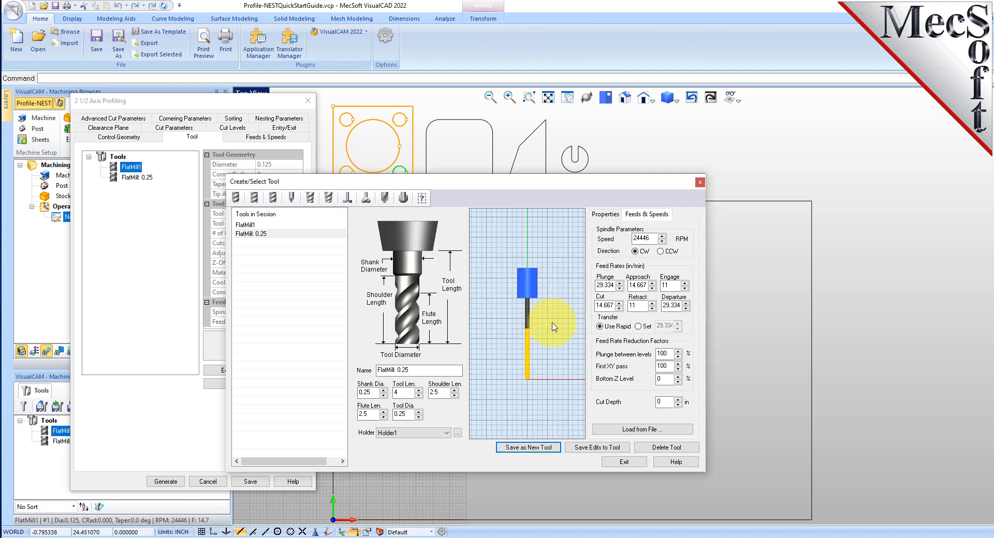
click(259, 233)
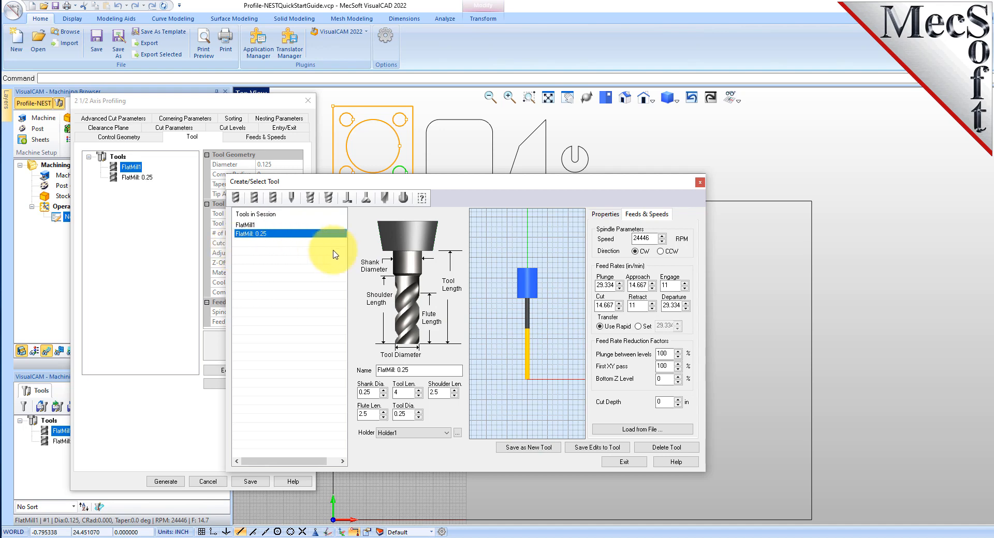
click(623, 462)
click(129, 177)
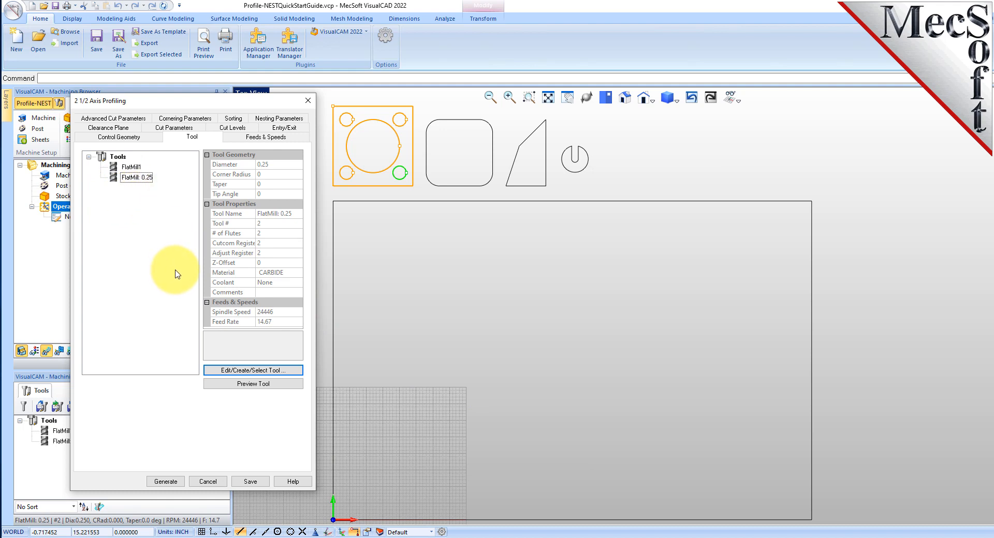
Step: Review the feeds and clearance plane, then set the cutting side to Outside for closed curves with Alternate using Nesting
click(279, 137)
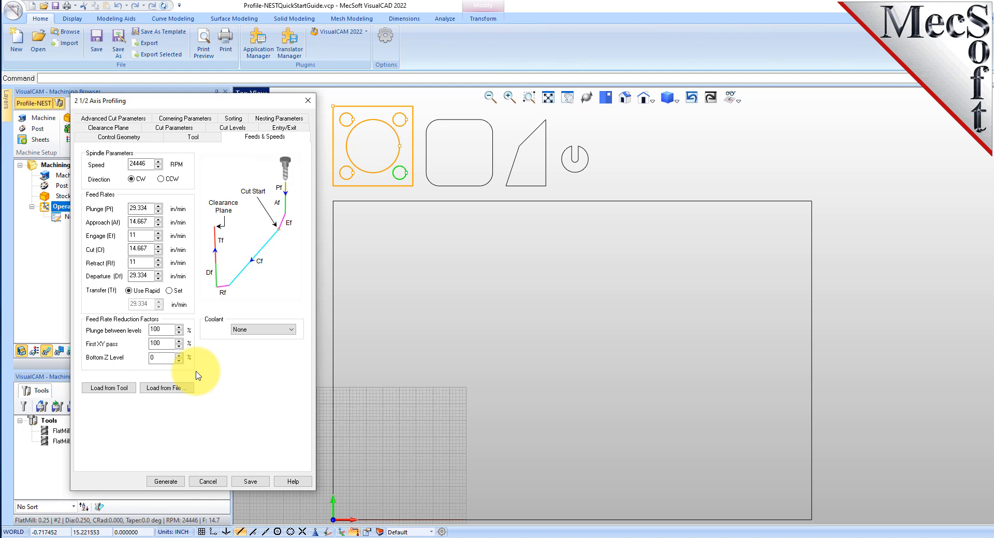
click(108, 128)
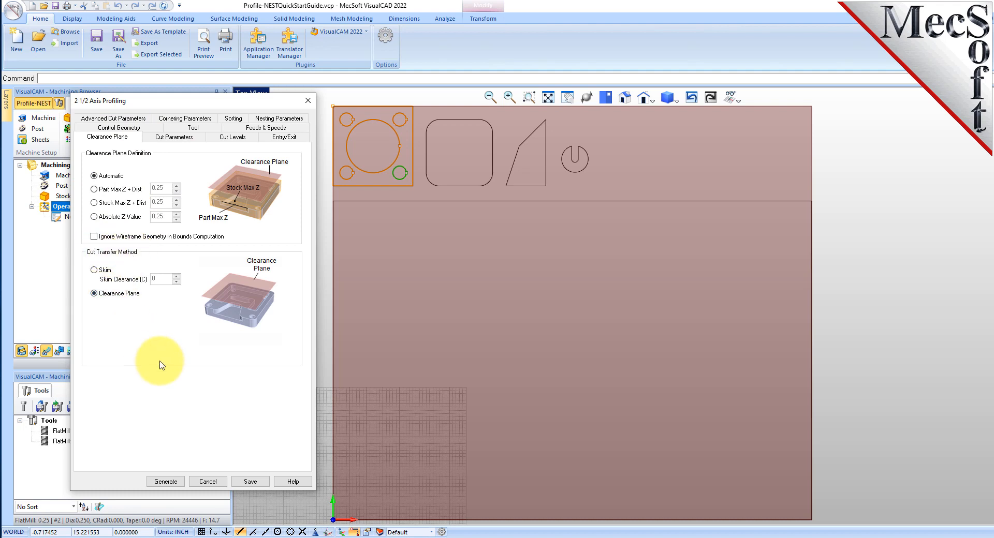
click(182, 138)
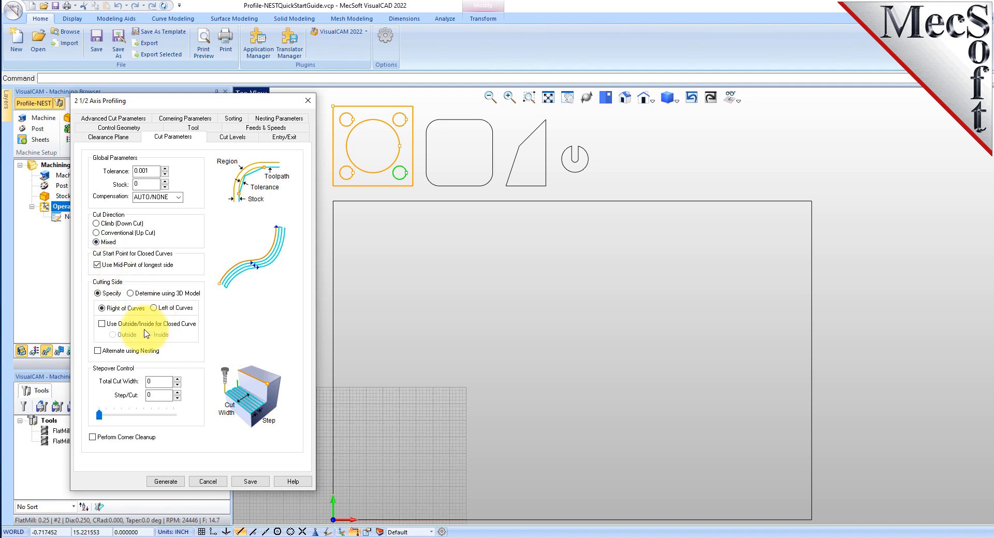
click(102, 325)
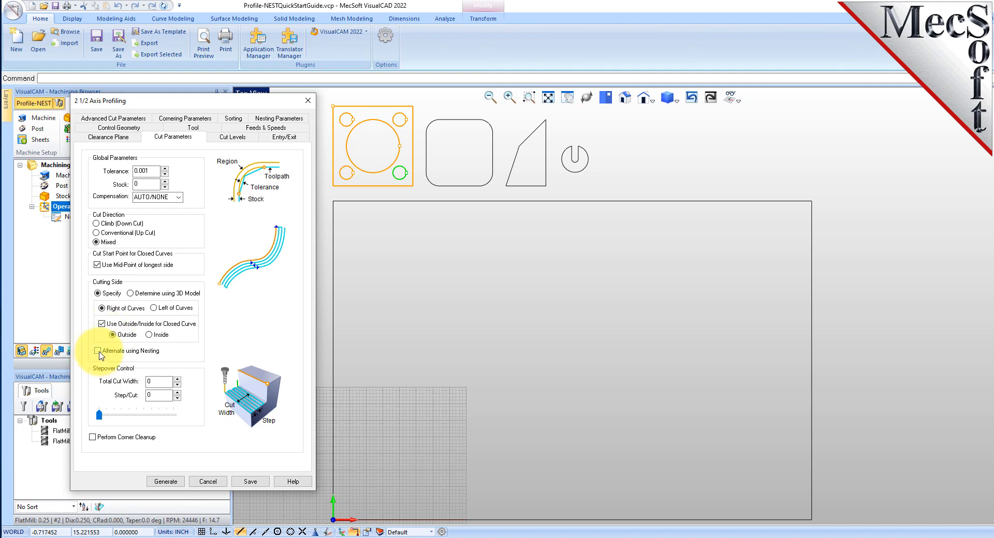
click(98, 351)
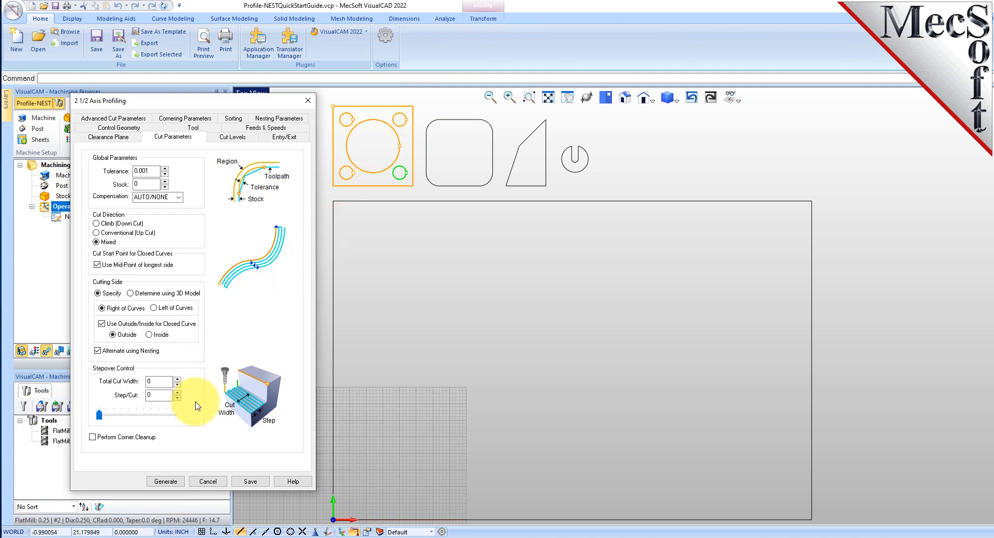
Step: Set the cut geometry location to At Bottom, with total cut depth, rough depth and rough depth per cut at 0.25
click(232, 136)
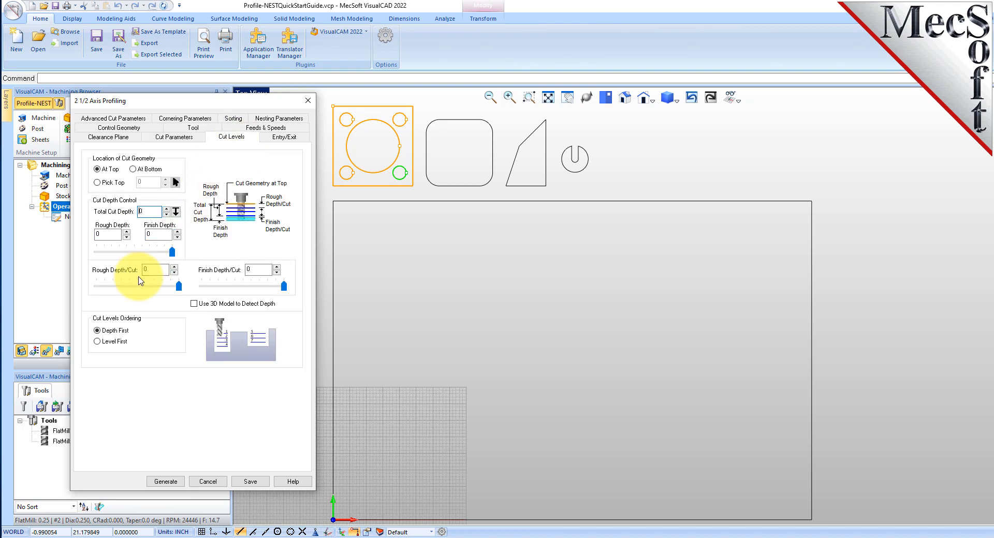
click(133, 169)
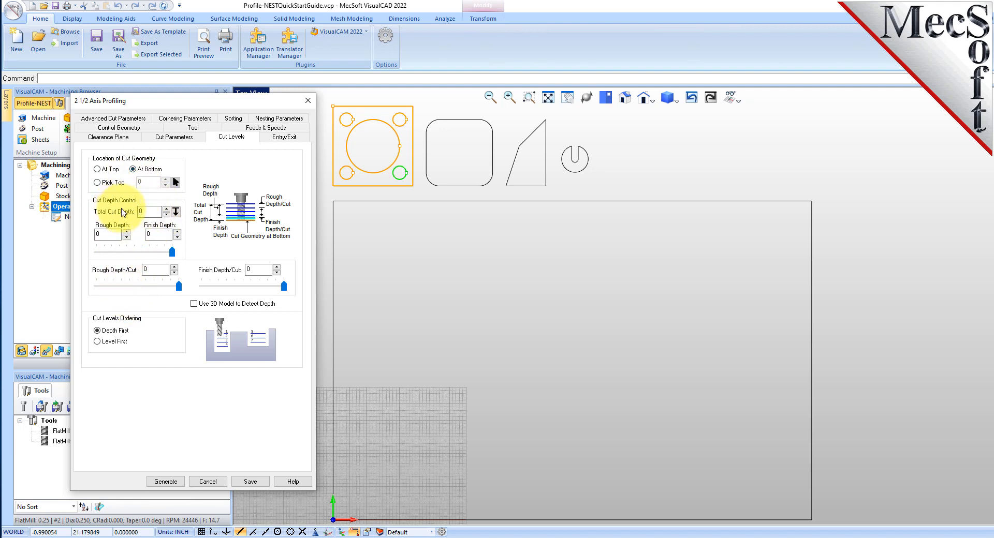
drag(153, 213, 113, 214)
text(0.25)
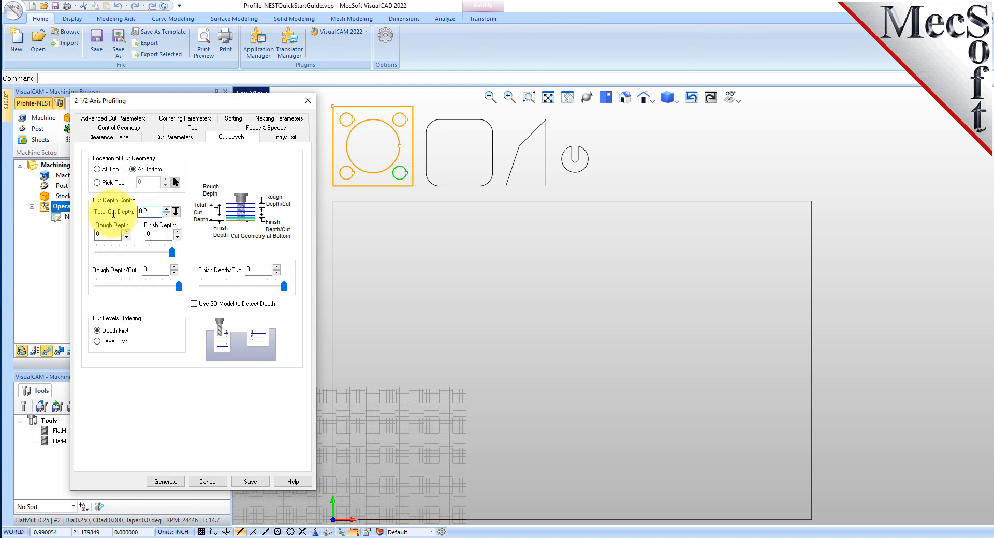
click(115, 235)
click(163, 271)
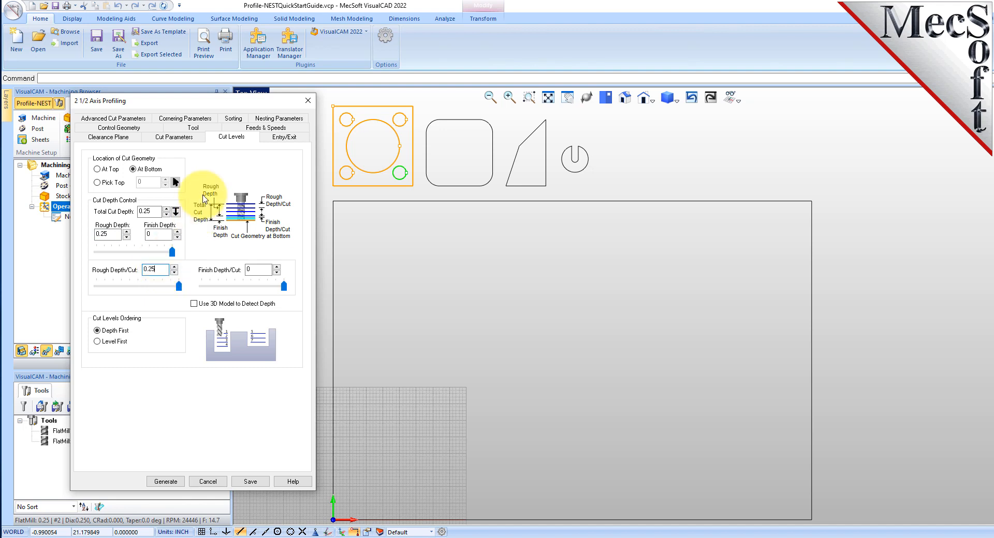
Step: Set the entry motion to Along Path with angle 5 and height 0.3, and the exit motion to None
click(276, 139)
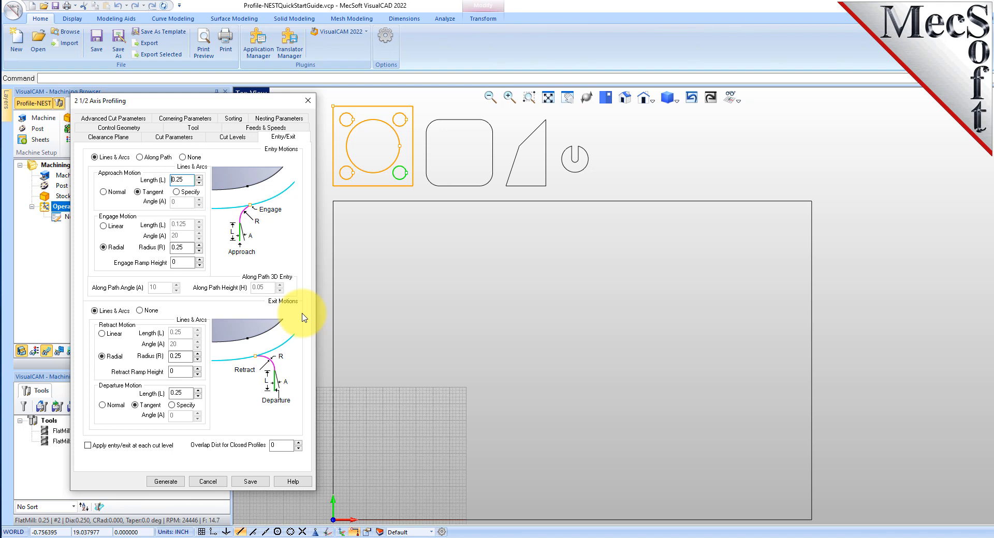
click(140, 157)
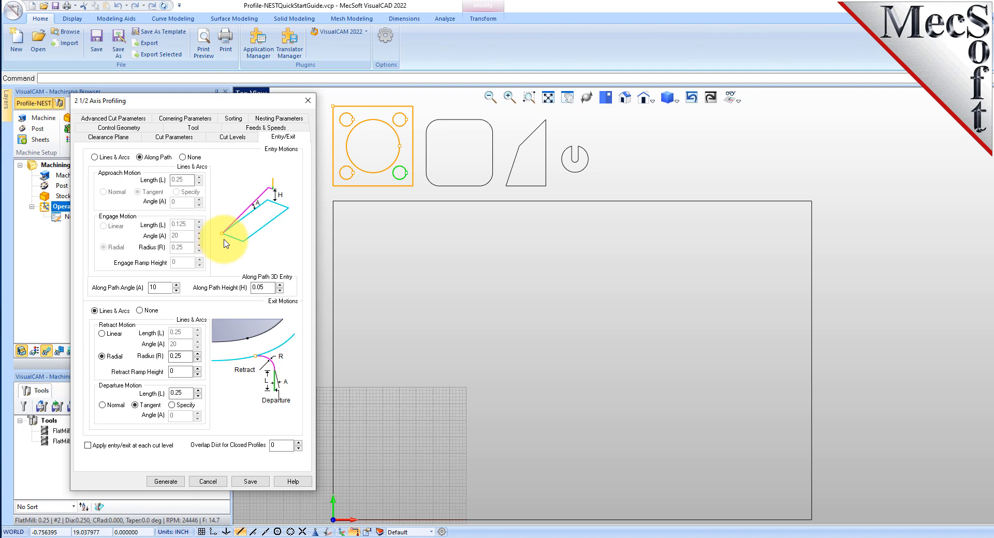
double_click(159, 288)
text(5)
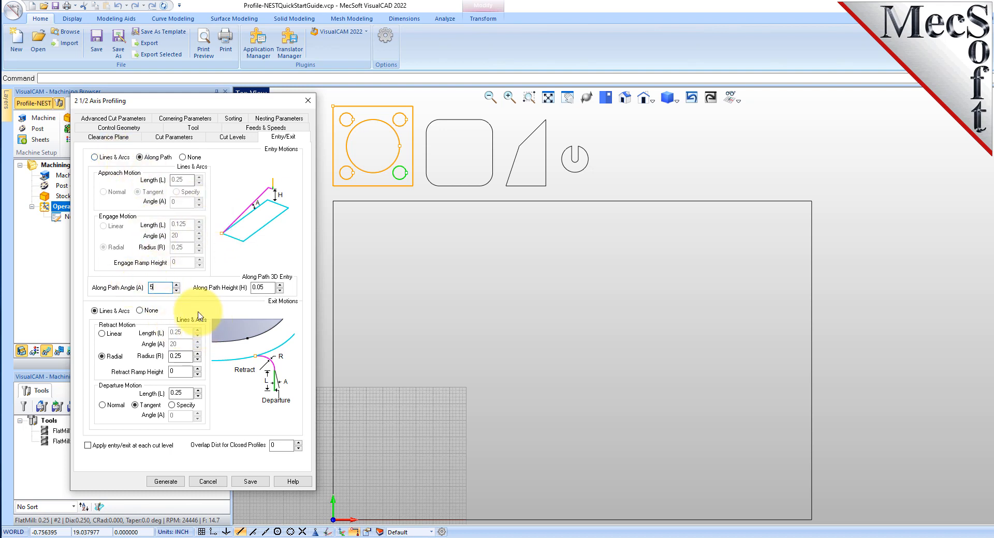
click(269, 286)
drag(268, 287, 239, 286)
text(0)
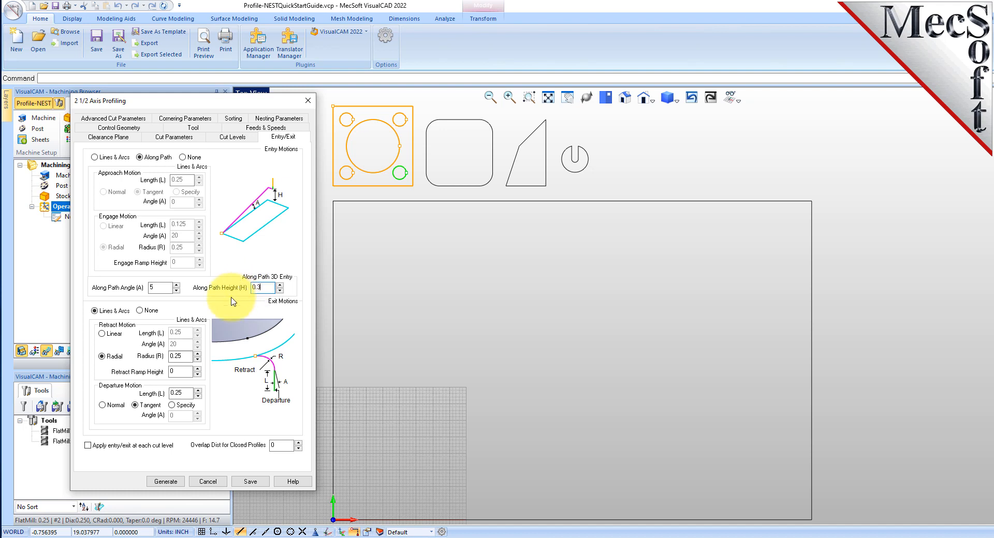
click(139, 311)
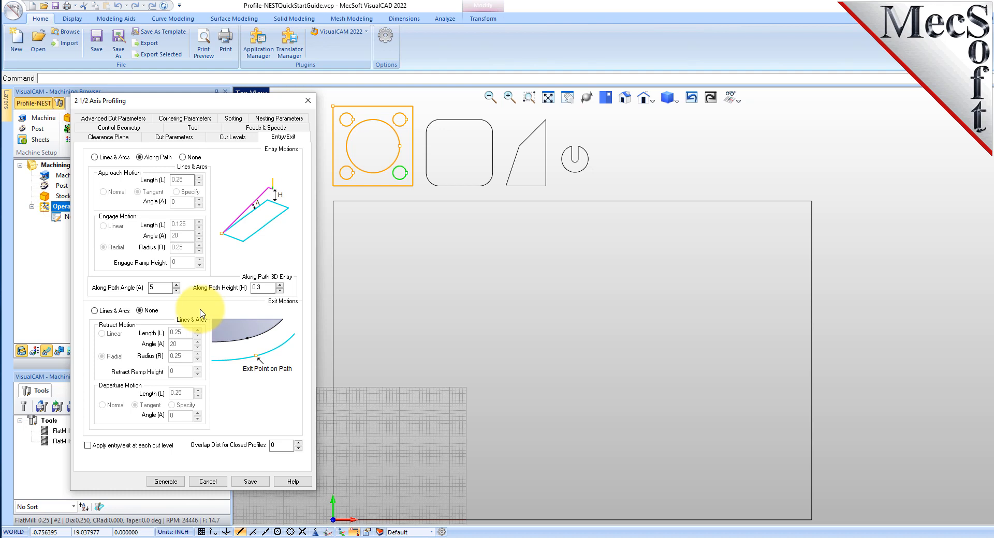
Step: Enable cut arc fitting with a fitting tolerance of 0.002 and check the global cut tolerance
click(112, 118)
click(99, 216)
key(Tab)
text(0.002)
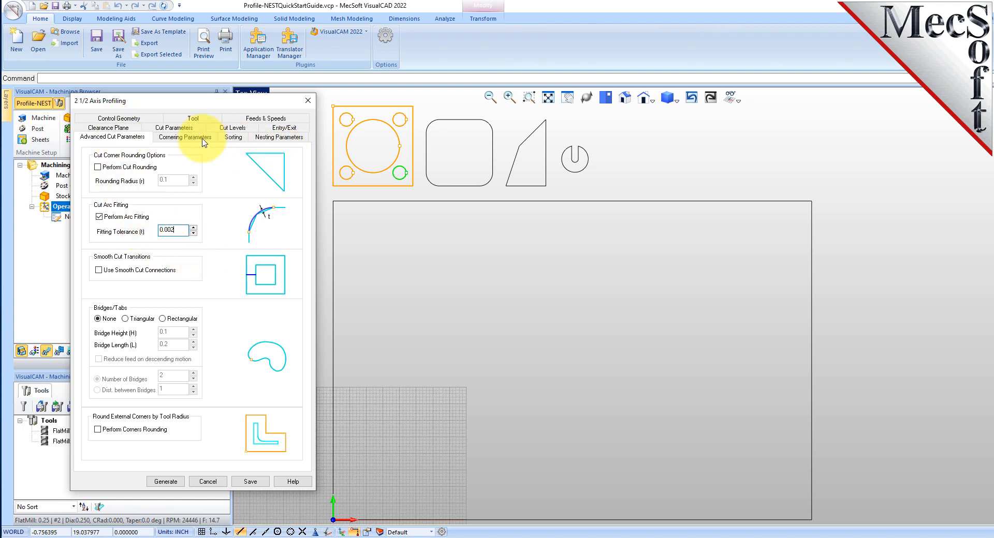
click(164, 130)
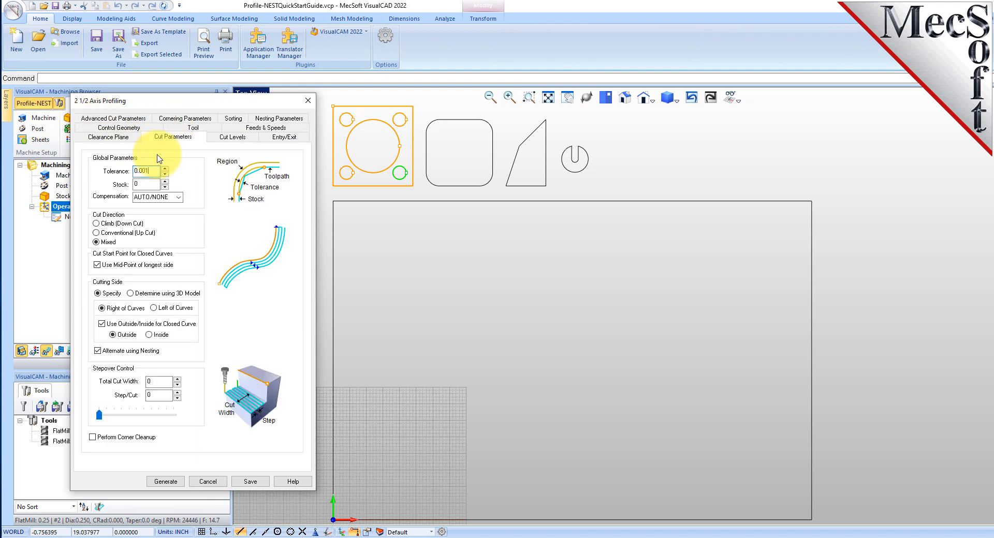
double_click(145, 170)
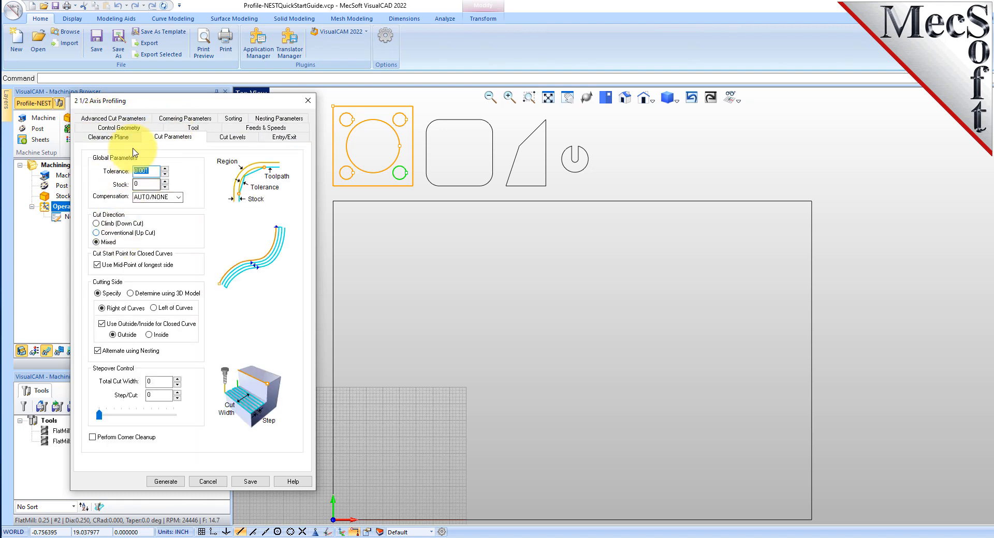
Step: Add rectangular bridges to the profiling cut with height 0.1, length 0.2 and 2 bridges
click(114, 119)
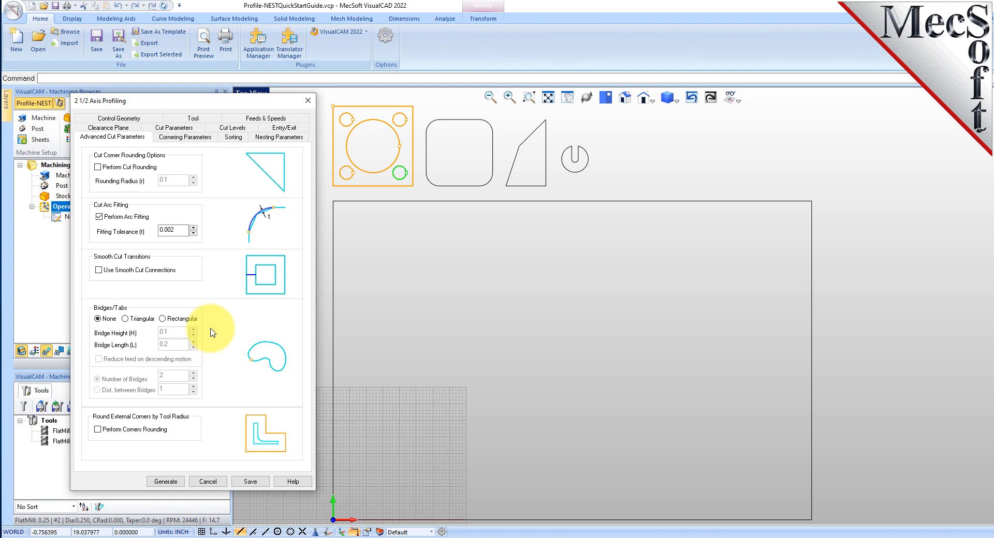
click(163, 319)
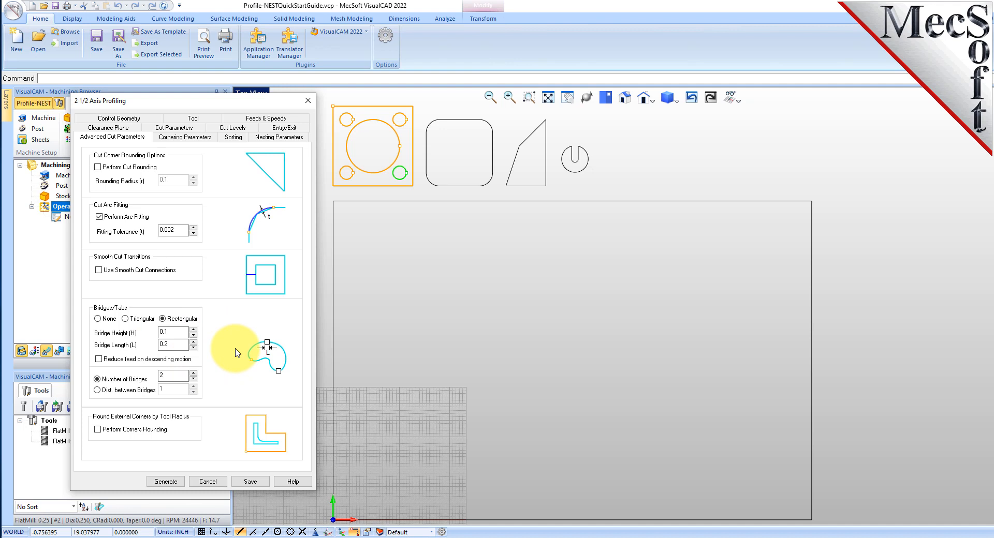
double_click(171, 332)
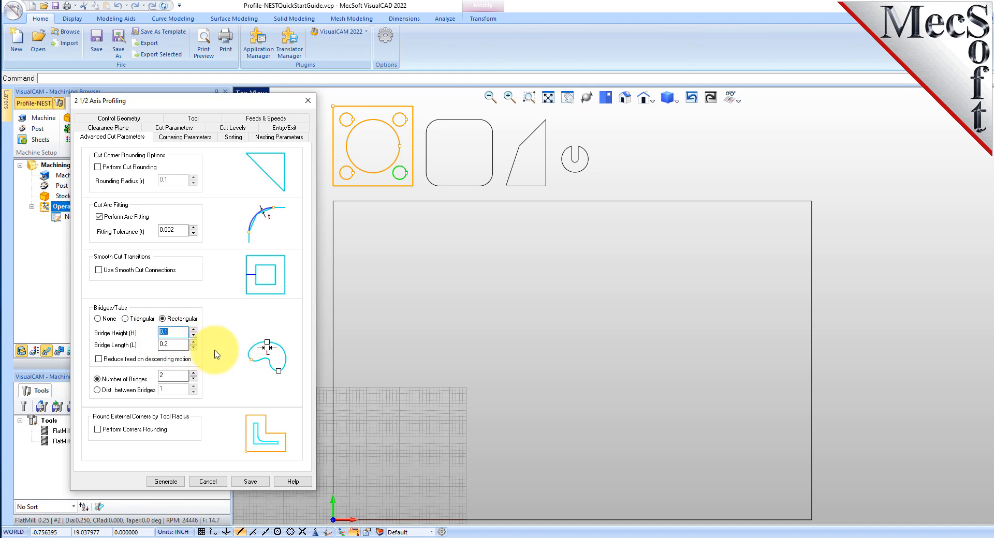
double_click(170, 344)
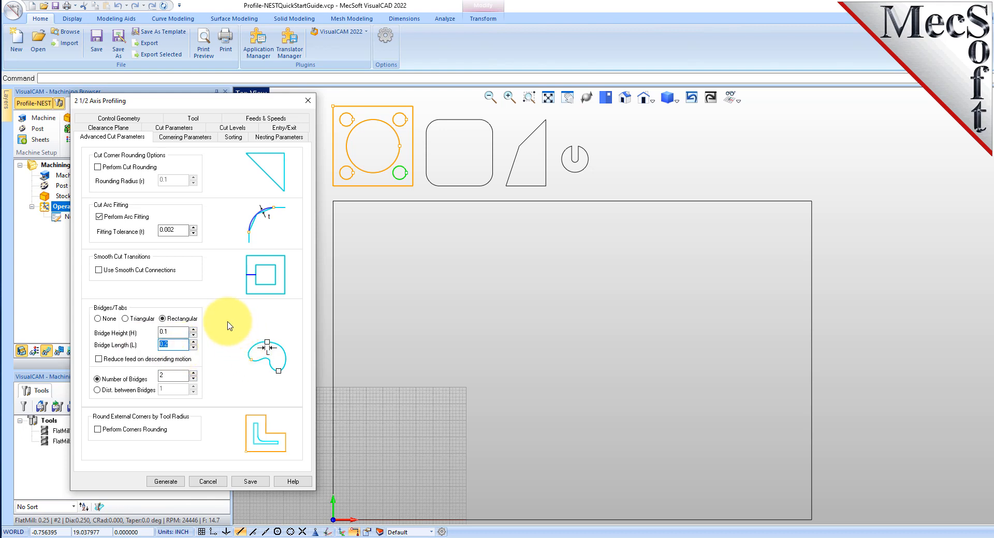
click(173, 374)
double_click(173, 375)
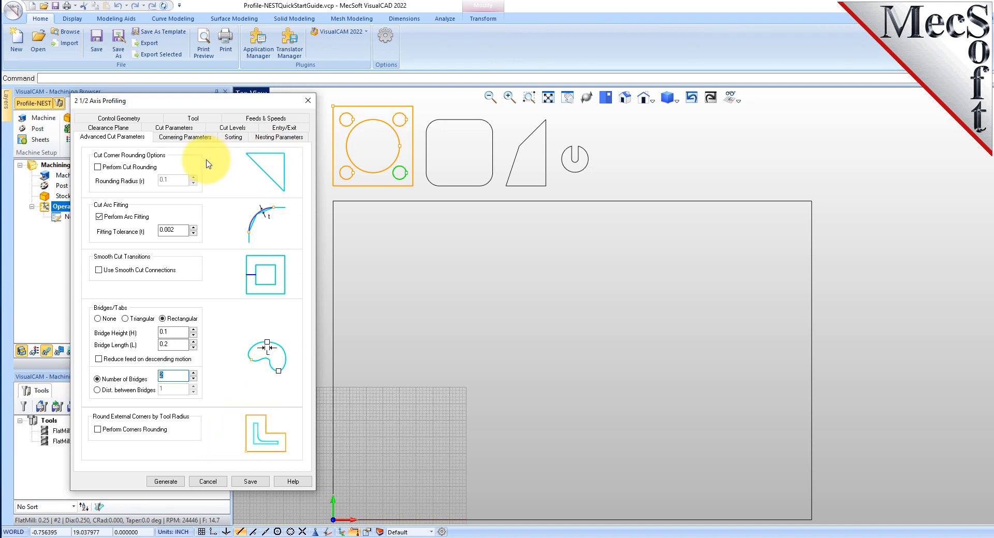
Step: Set the external corner type to Sharp and review the sorting options
click(195, 137)
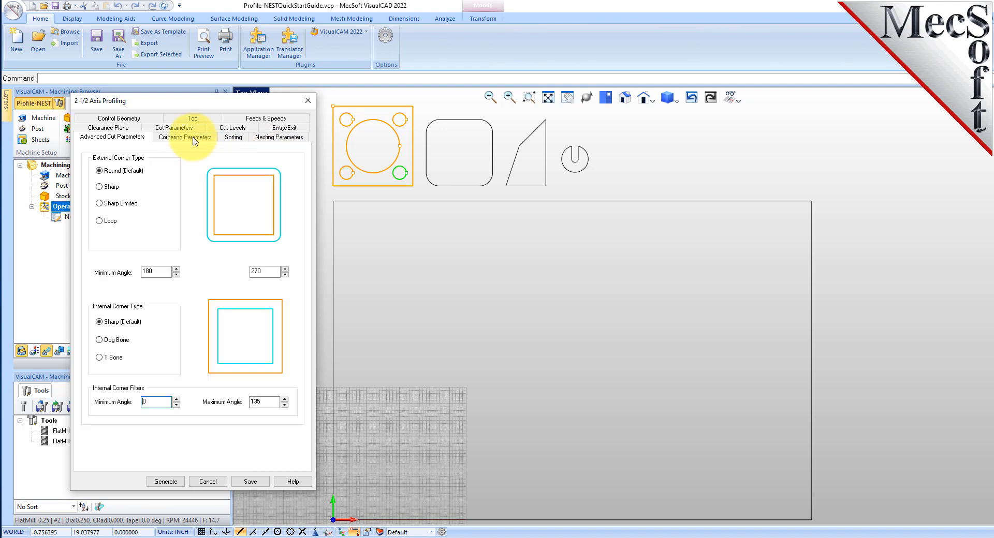
click(99, 187)
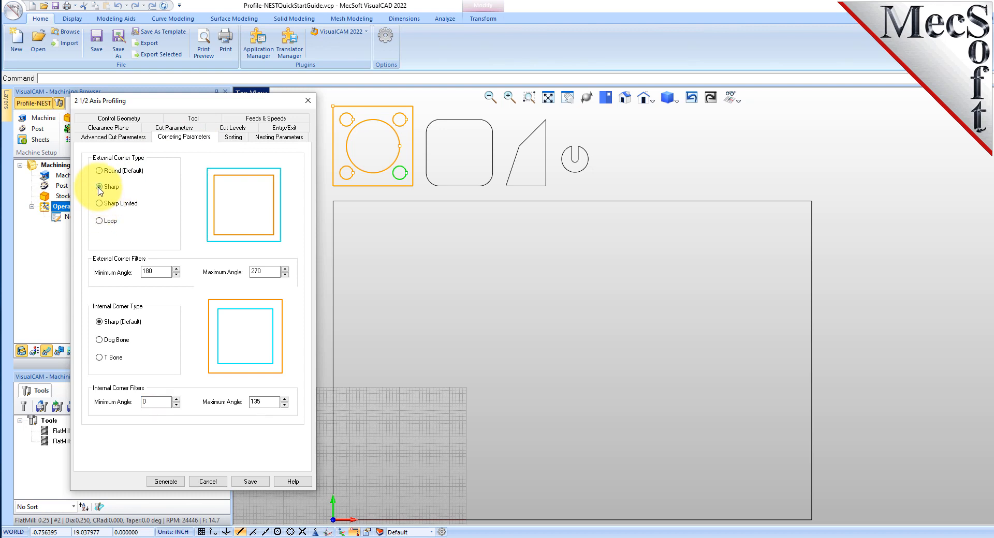
click(234, 137)
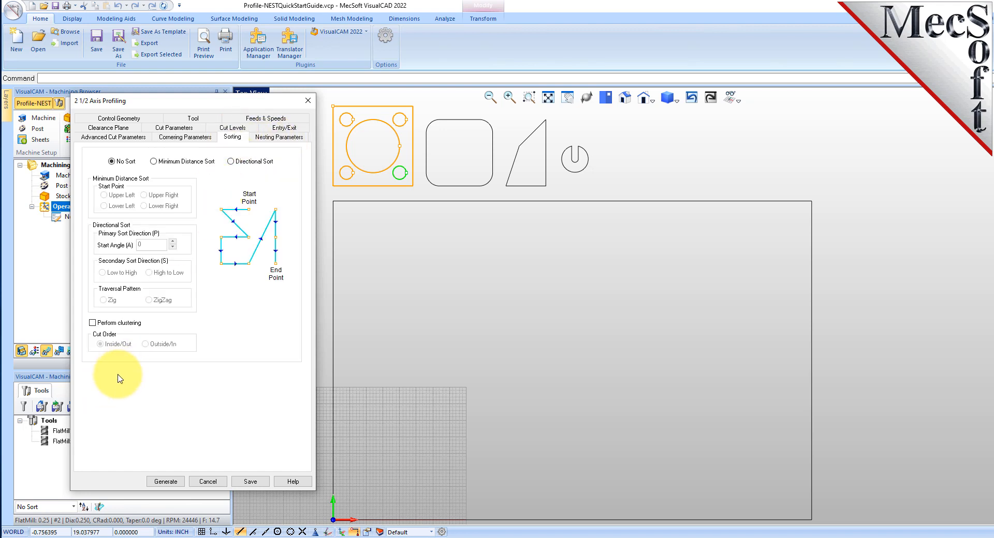
Step: Set the nesting count of the first part to 25 and generate the profiling toolpath
click(278, 137)
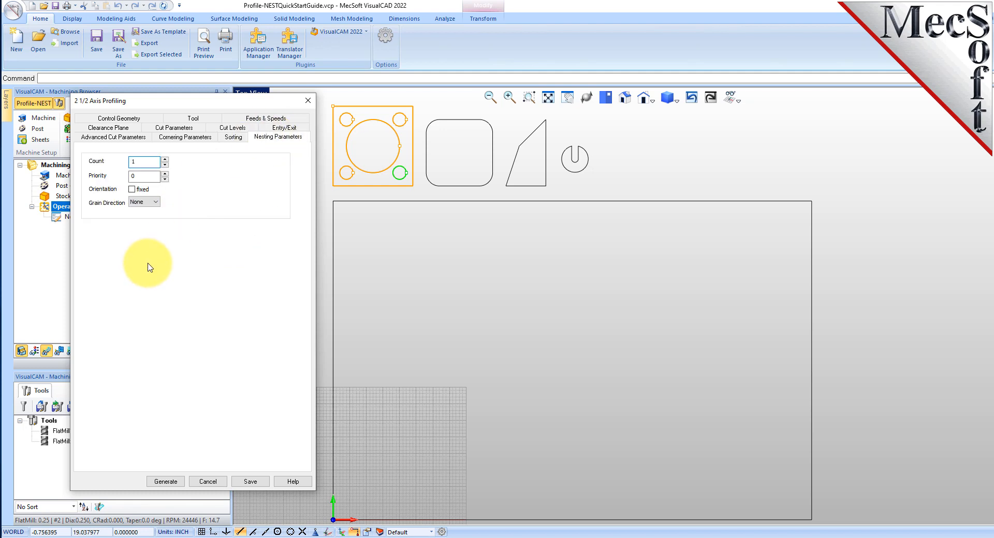
drag(149, 163, 113, 162)
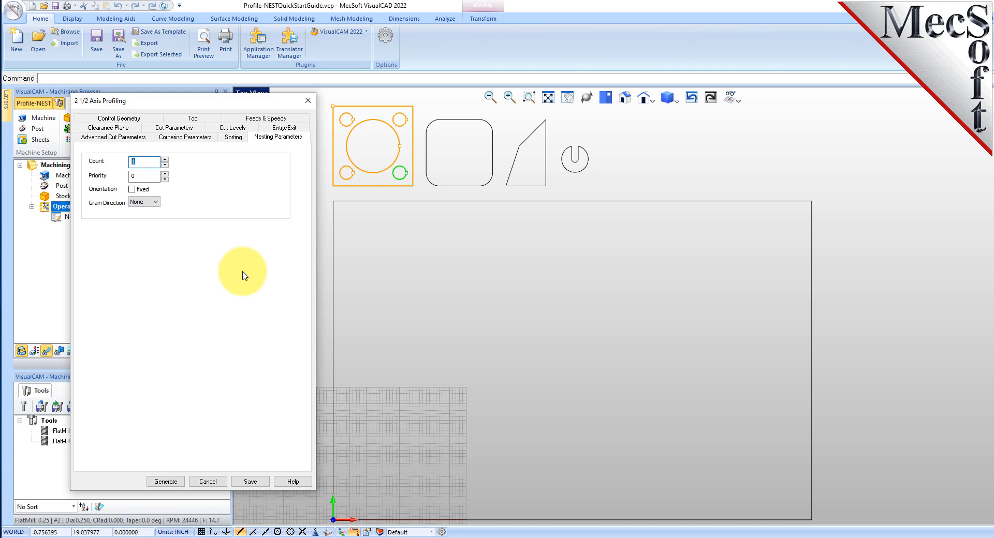
text(25)
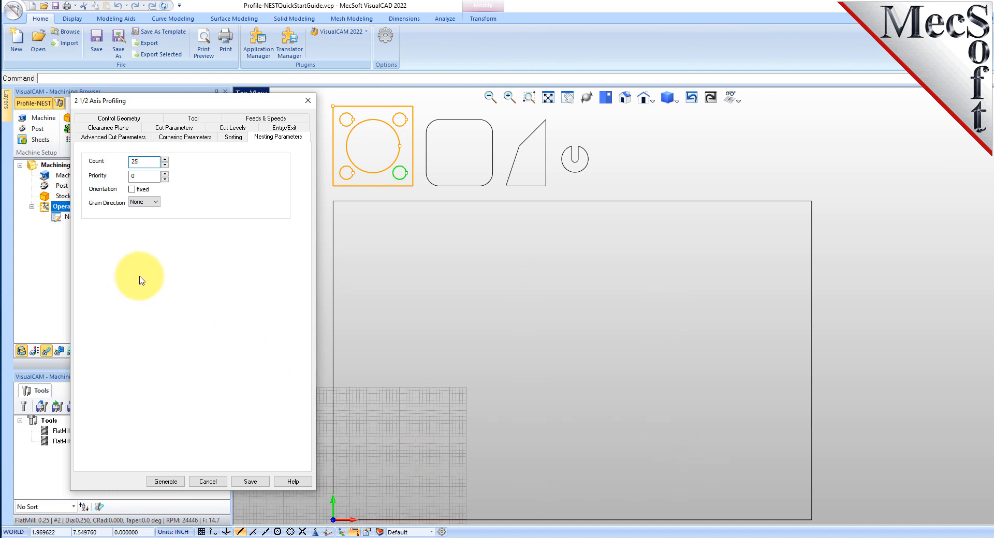
click(166, 482)
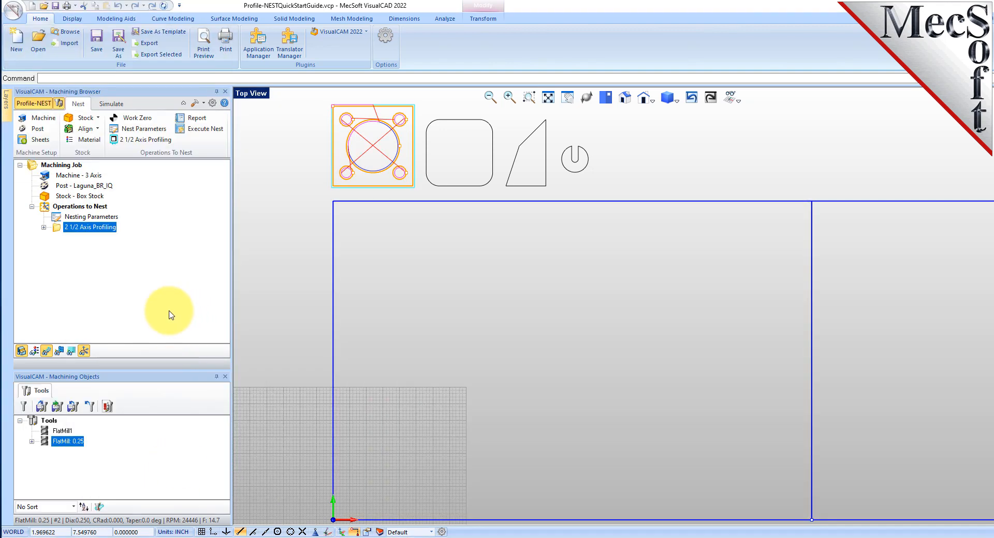
Step: Examine the generated toolpath on the first part in an isometric view, and return to the top view of the parts
click(624, 97)
scroll(523, 202, up, 4)
scroll(522, 187, up, 5)
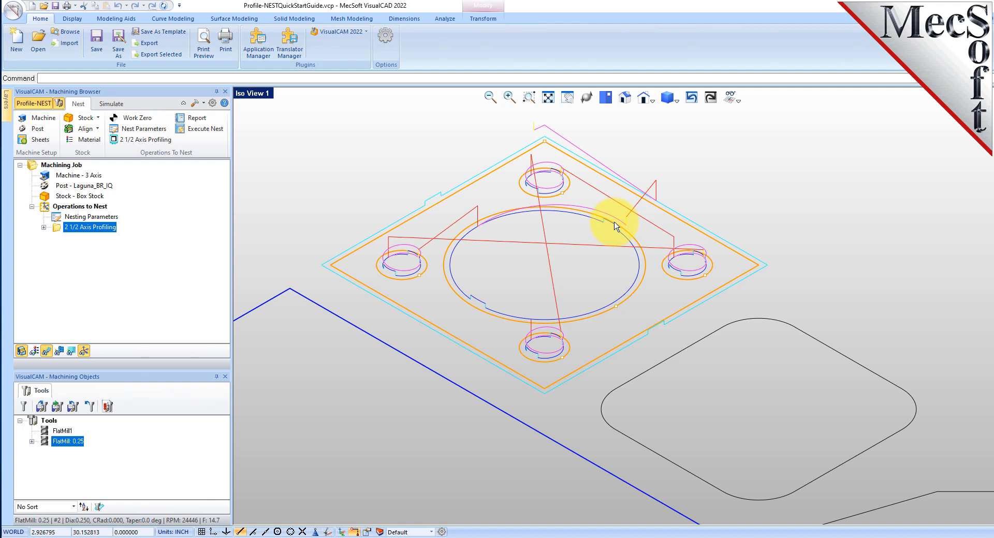
click(606, 97)
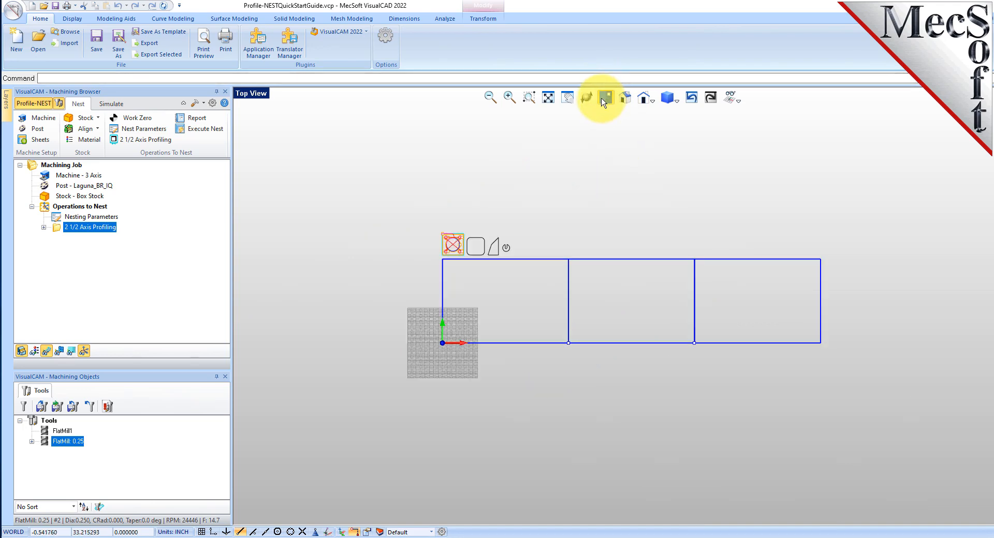
scroll(487, 259, up, 5)
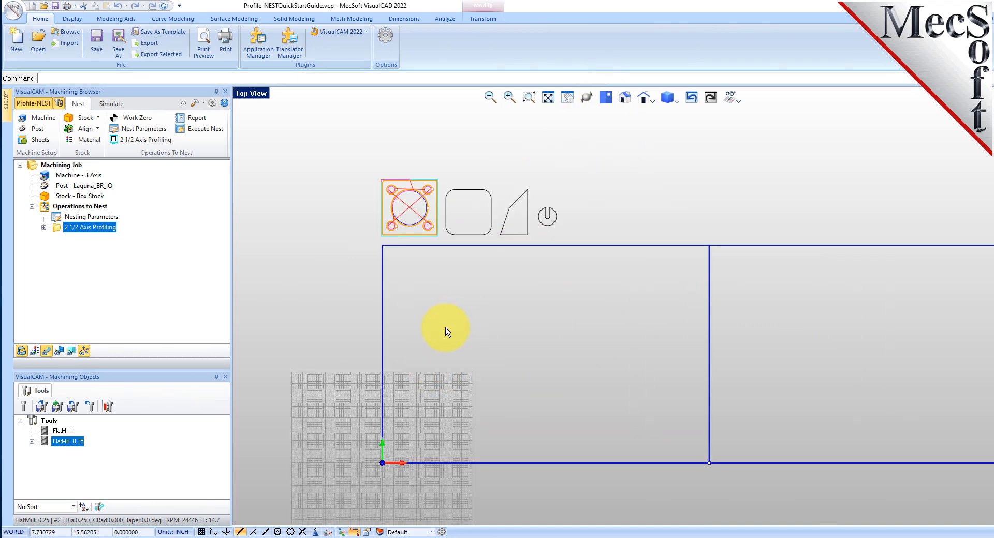
scroll(444, 333, up, 2)
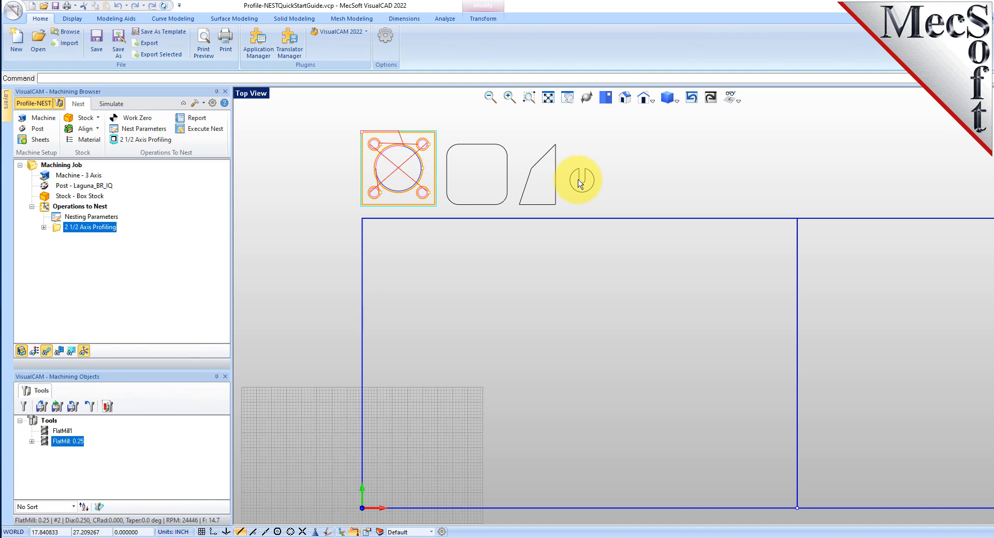
Step: Copy the 2 1/2 Axis Profiling operation and paste it three times under Operations to Nest
right_click(108, 228)
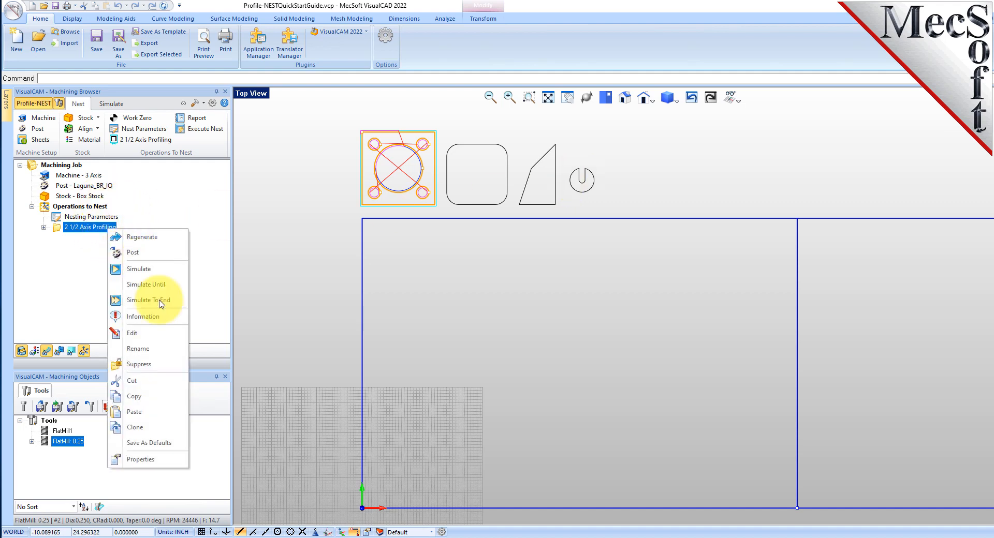
click(140, 395)
right_click(104, 230)
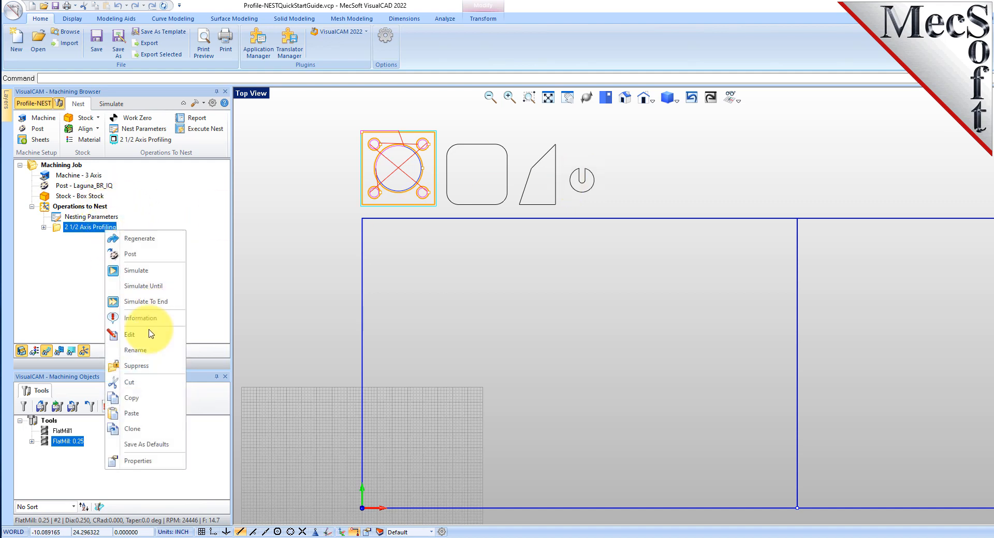
click(132, 413)
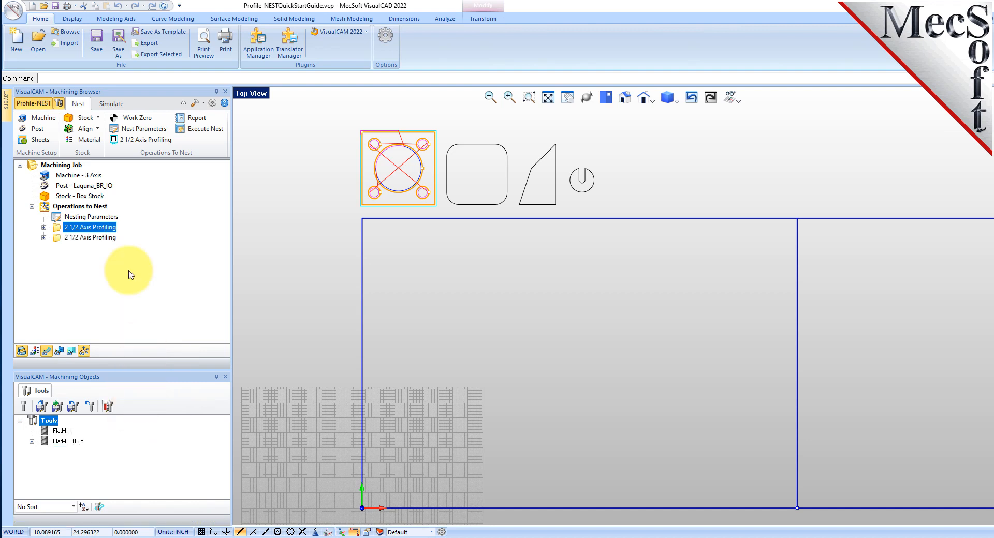
right_click(106, 232)
click(132, 421)
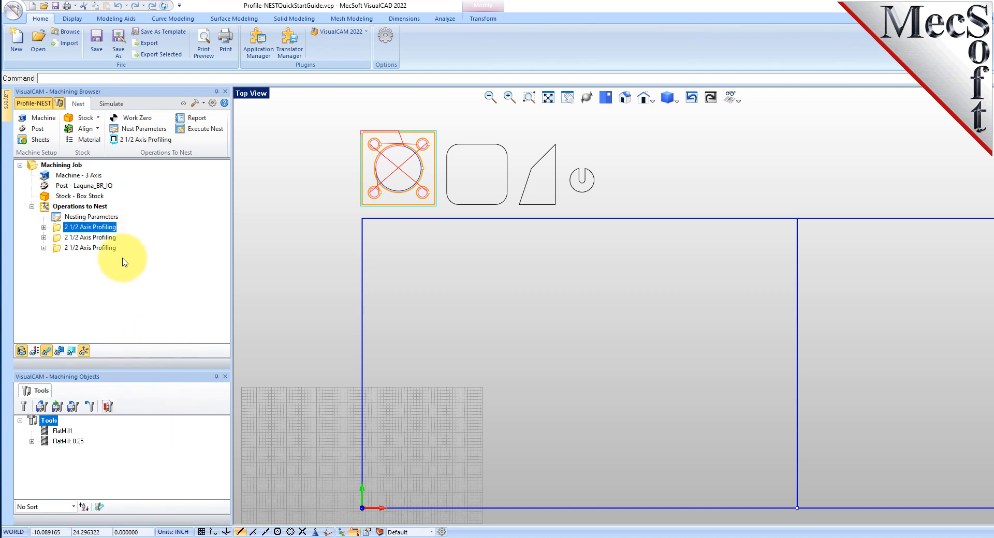
right_click(106, 234)
click(136, 421)
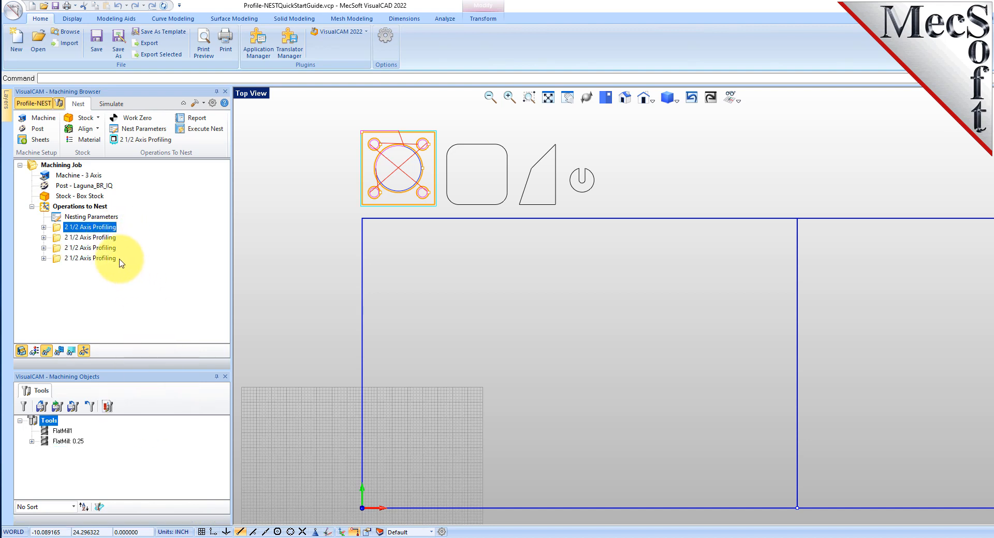
Step: Rename the first three profiling operations by appending (Part 1), (Part 2) and (Part 3) to their names
click(105, 228)
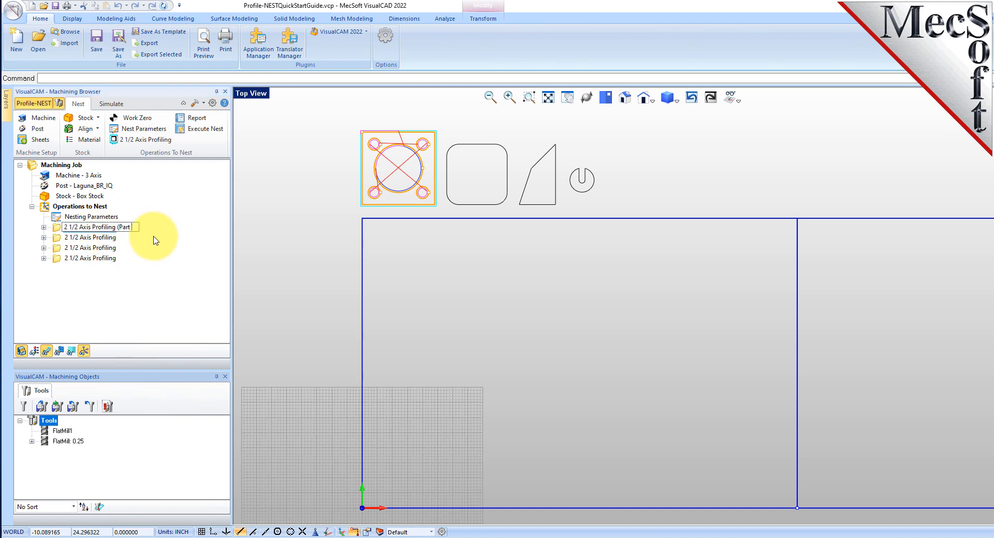
key(Return)
click(106, 238)
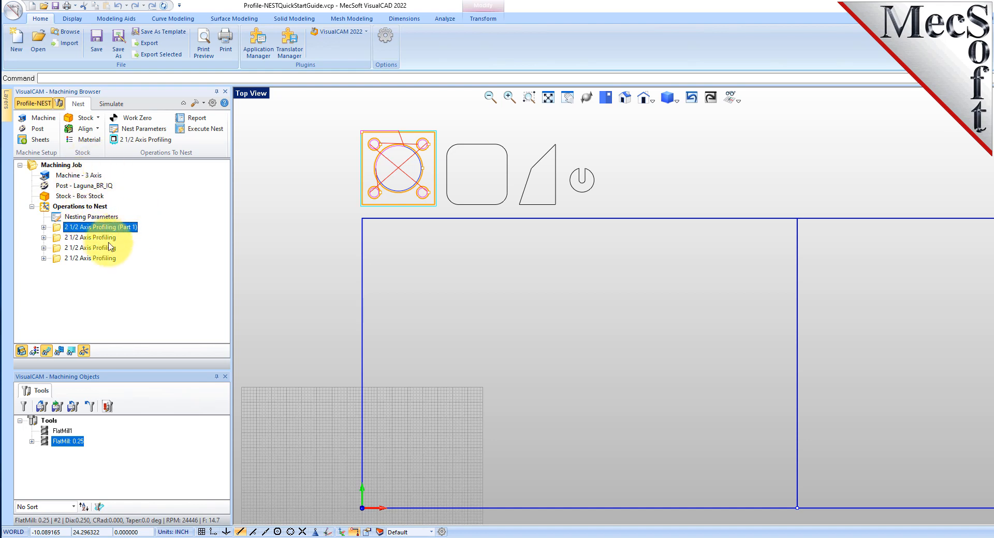
click(109, 239)
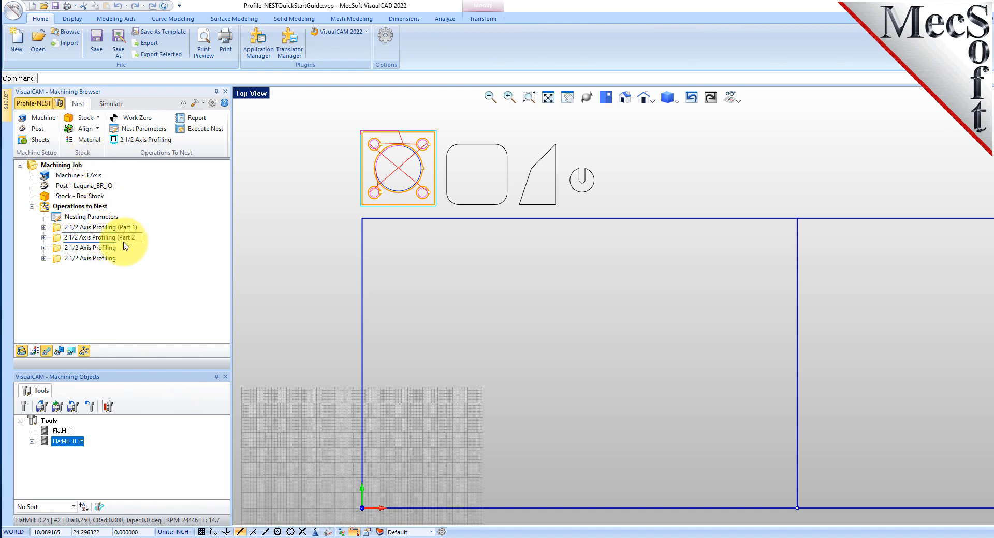
text((Part 2))
key(Return)
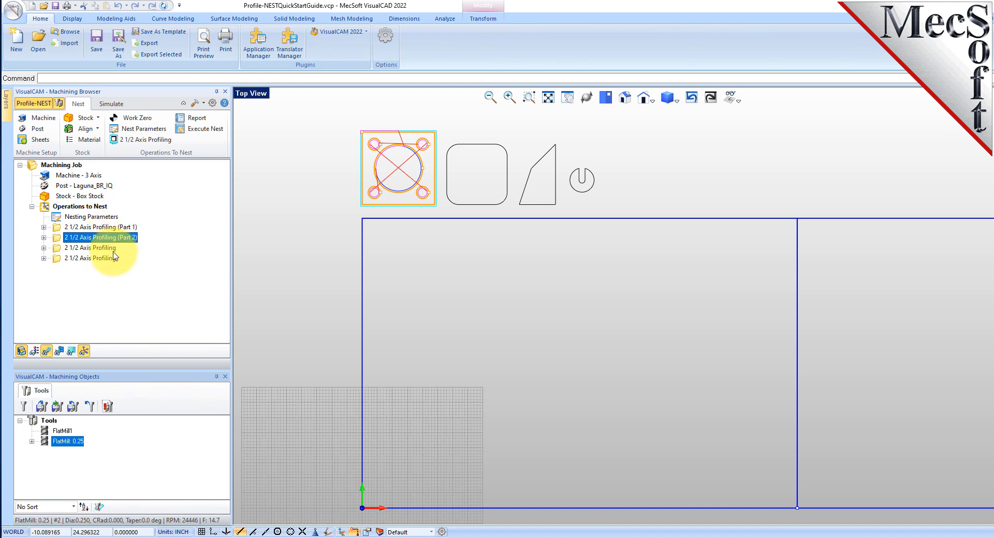
click(108, 249)
click(109, 249)
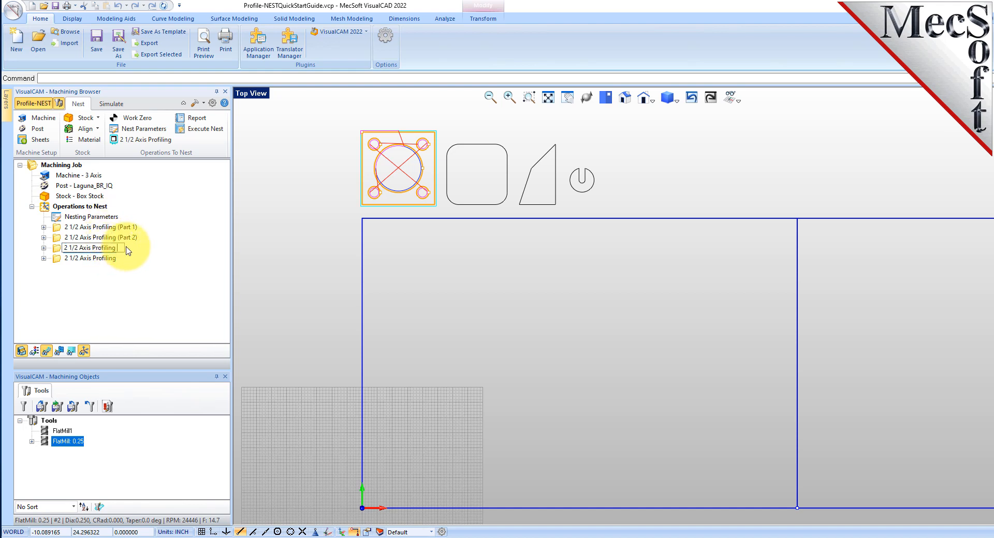
text((Part 3))
key(Return)
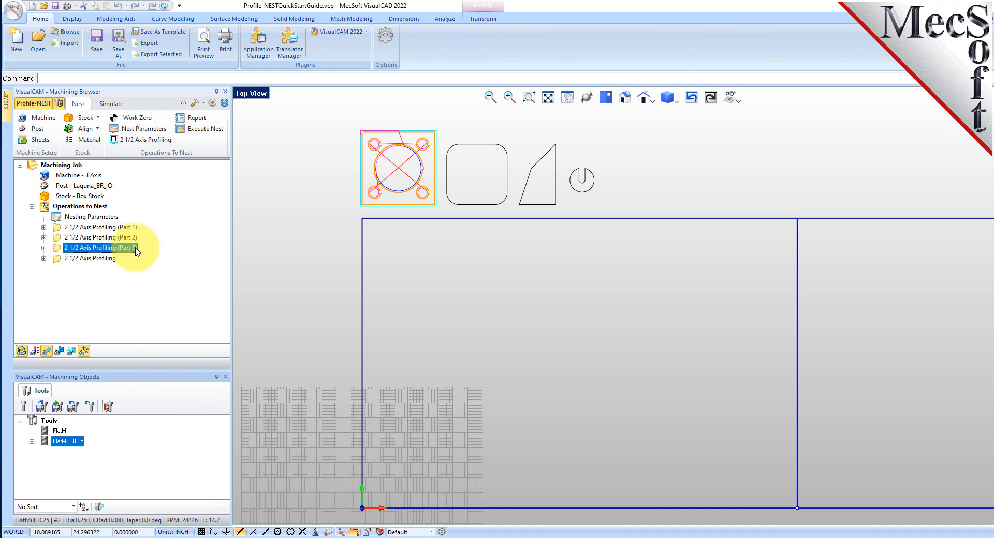
Step: Rename the last 2 1/2 Axis Profiling operation by appending (Part 4) to its name
click(109, 260)
right_click(109, 263)
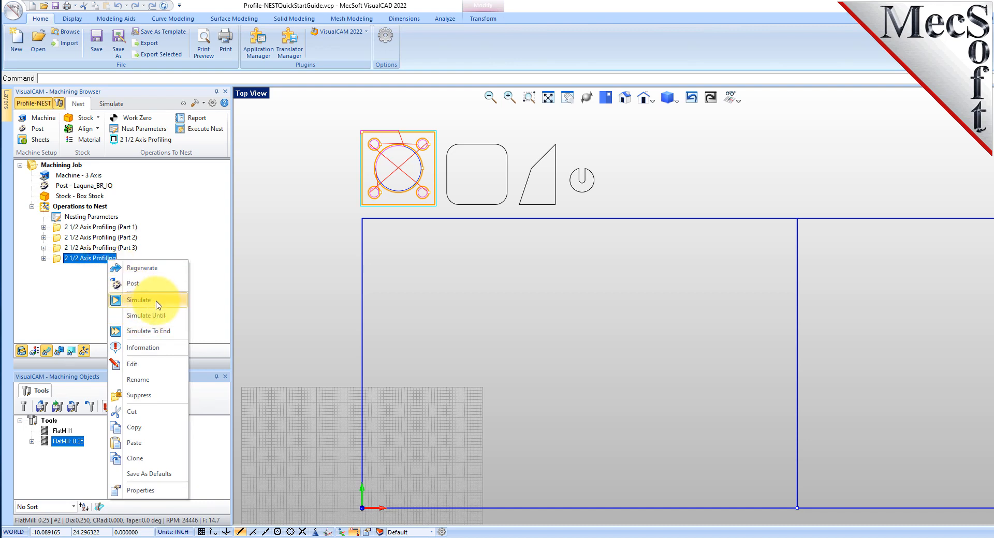
click(138, 380)
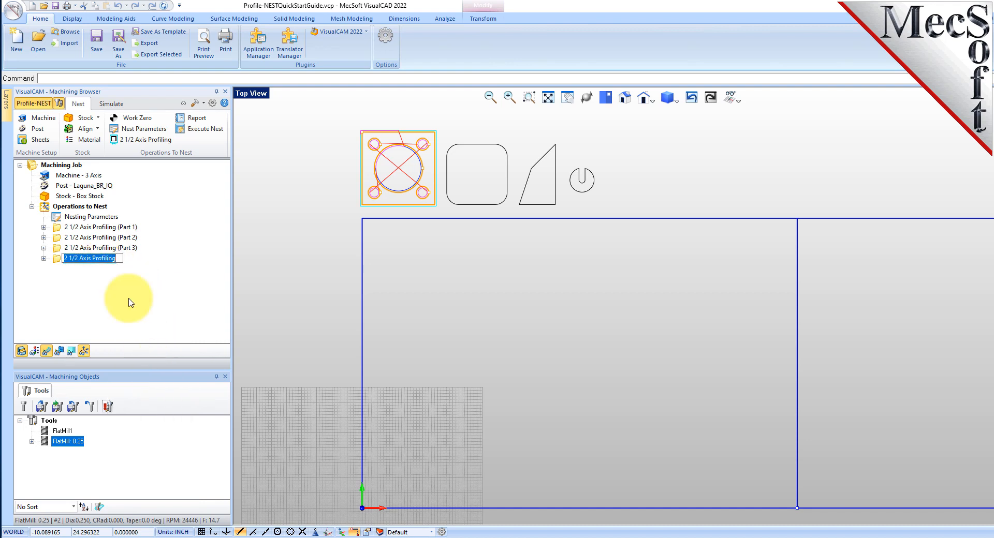
click(119, 259)
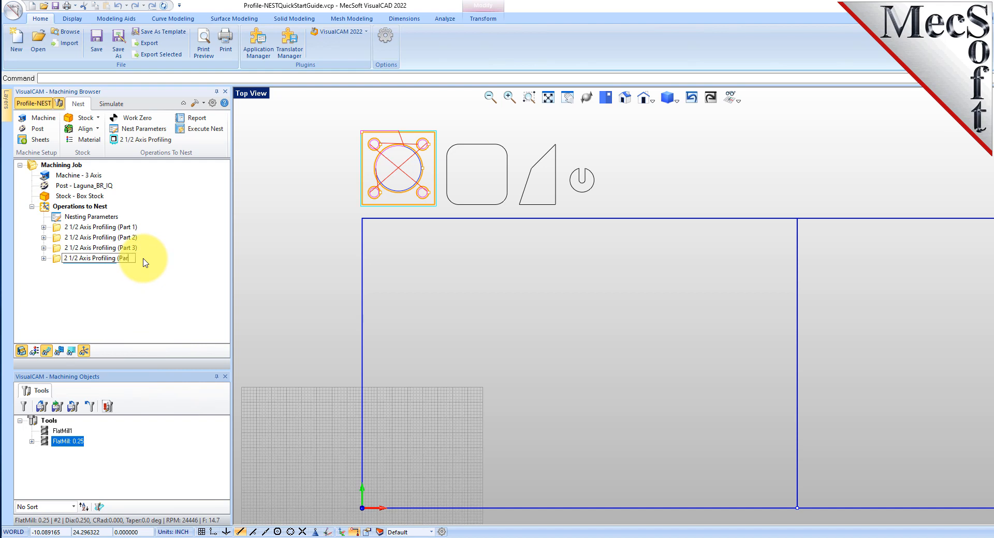
text((Part 4))
key(Return)
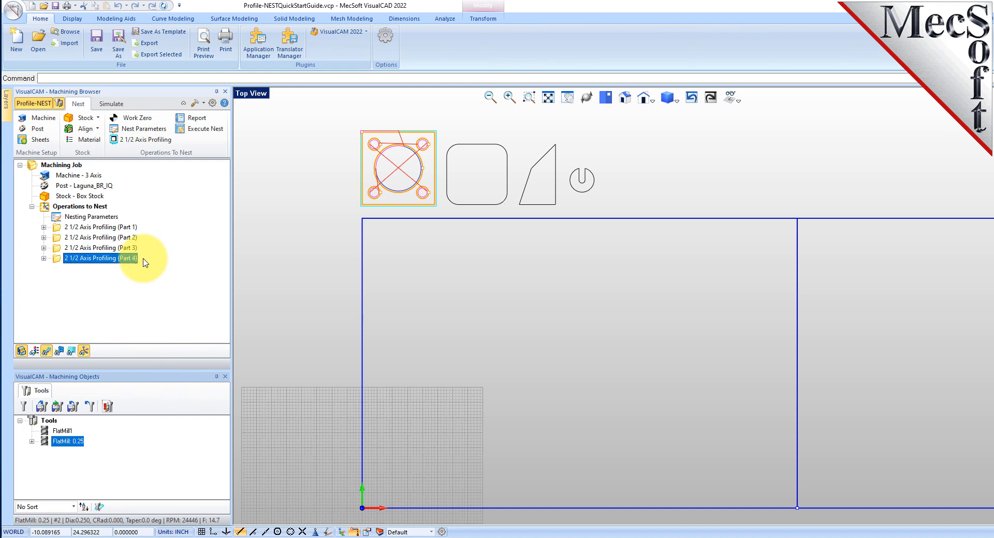
click(99, 228)
click(110, 237)
click(115, 258)
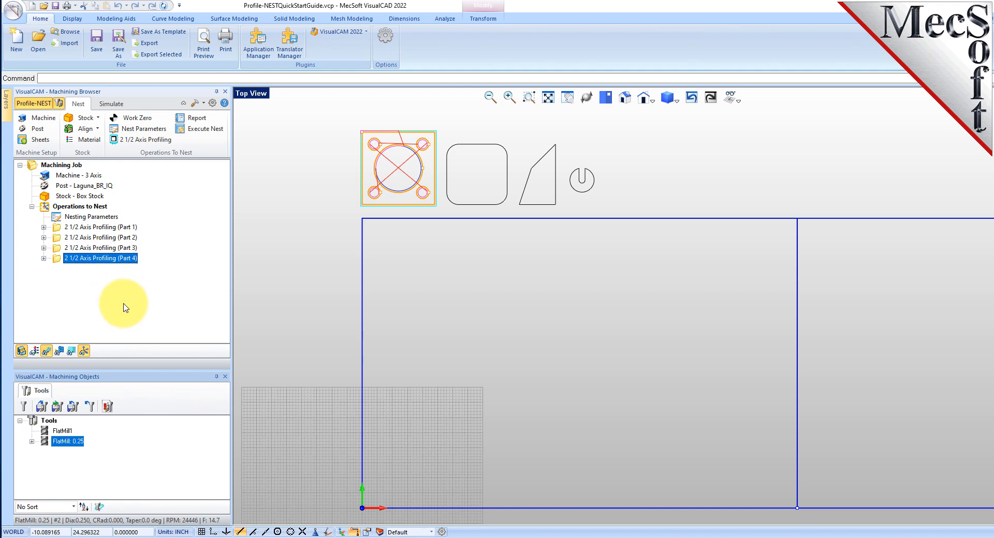
Step: Replace the regions of the Part 2 profiling operation with the rounded square's outline and generate its toolpath
click(59, 239)
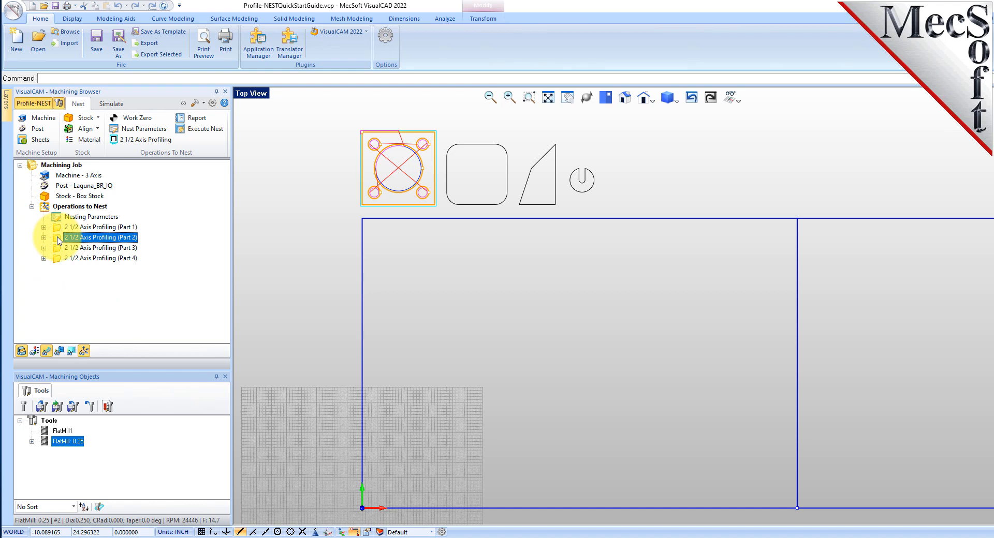
double_click(58, 239)
click(66, 327)
click(96, 342)
click(485, 149)
right_click(483, 149)
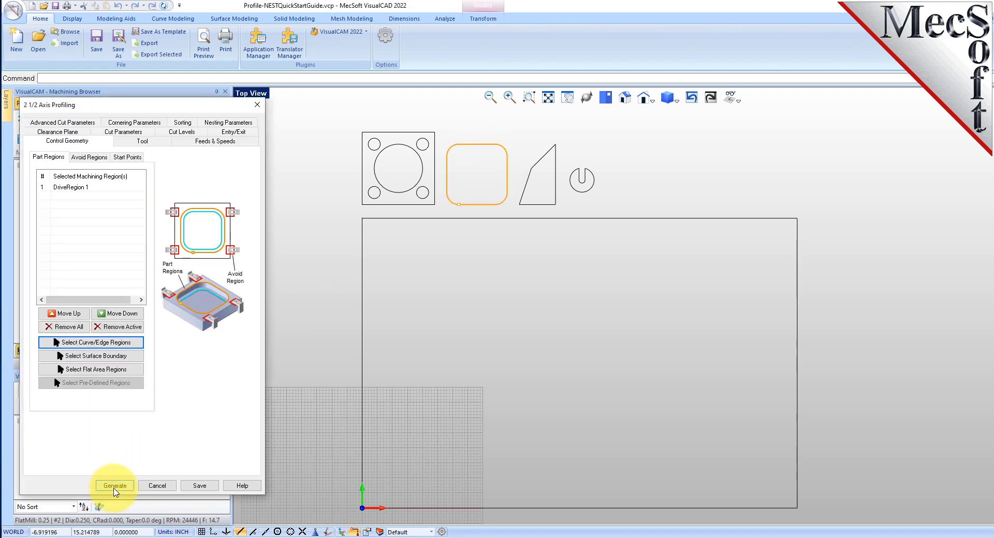
click(115, 487)
Step: Replace the regions of the Part 3 profiling operation with the angled four-sided part's outline and generate its toolpath
click(113, 249)
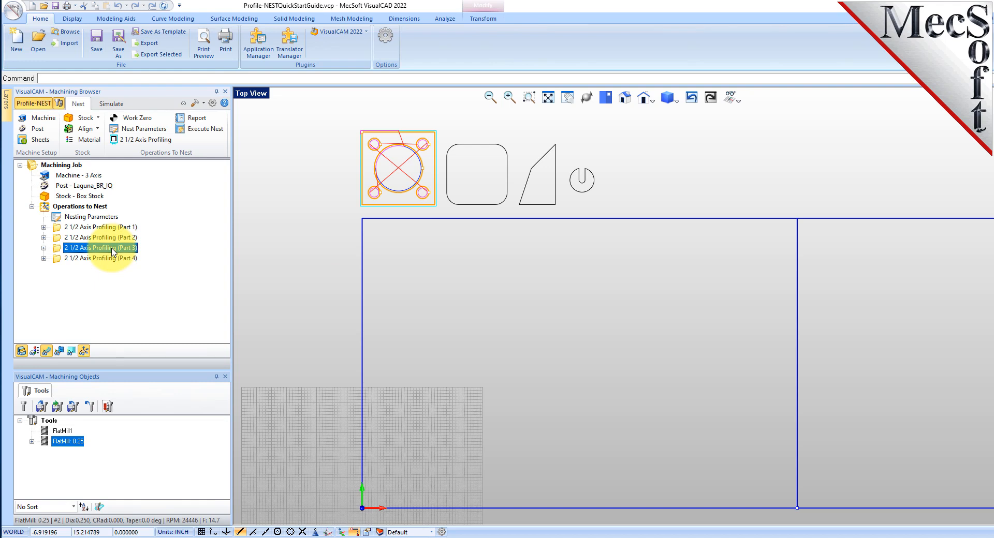
double_click(113, 252)
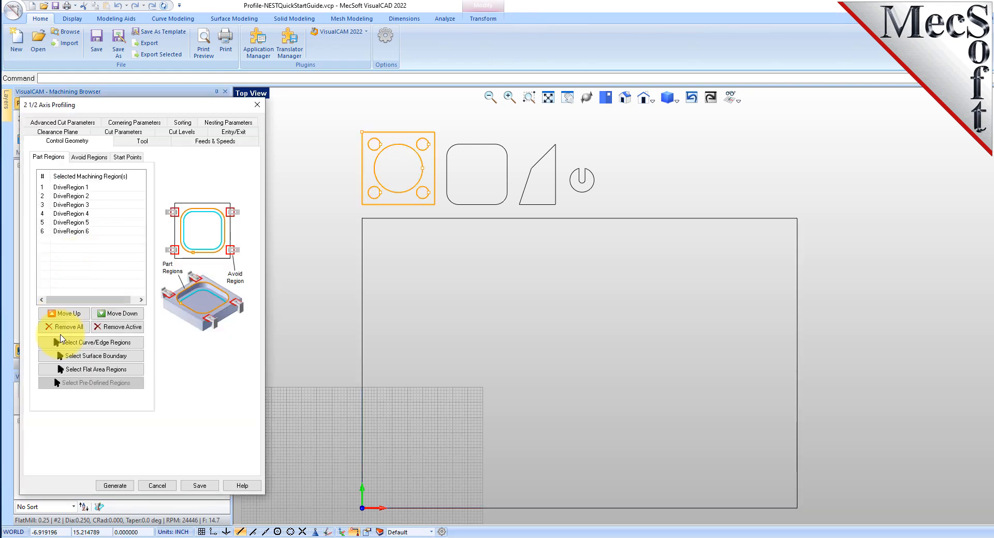
click(65, 329)
click(87, 343)
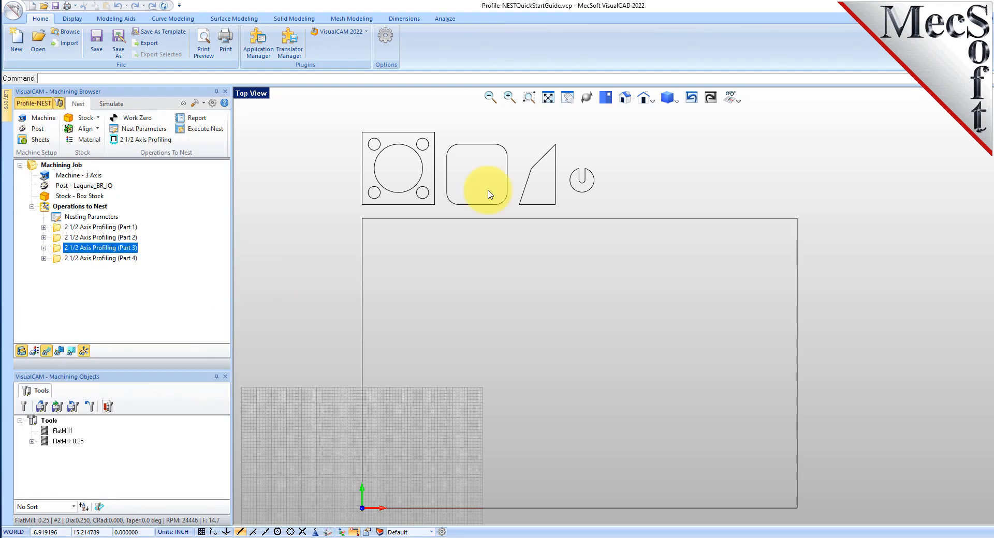
click(540, 161)
right_click(526, 146)
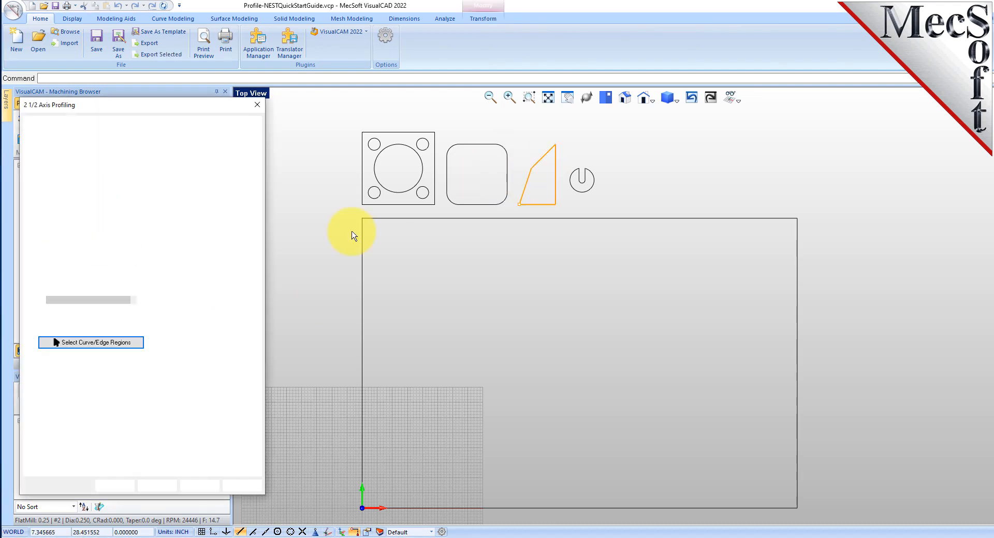
click(127, 485)
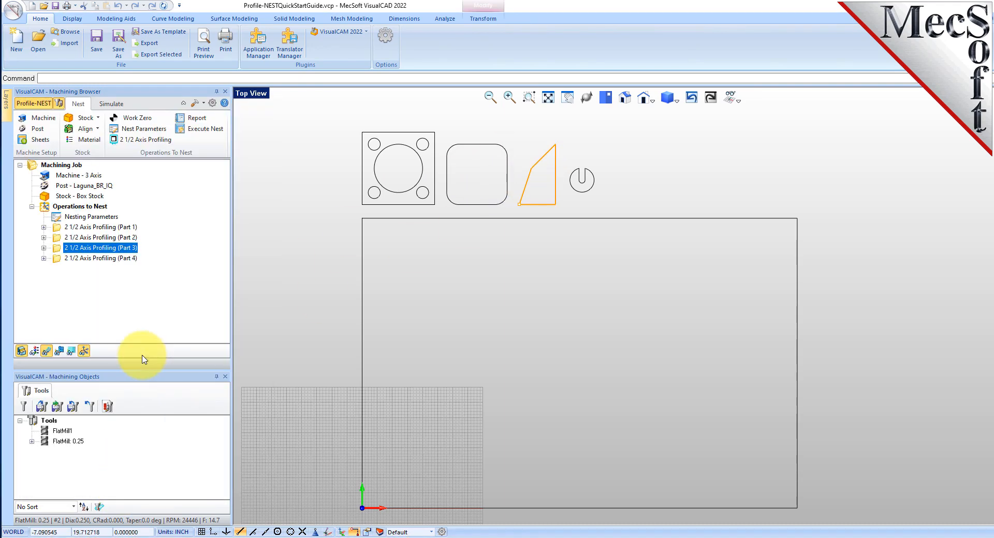
Step: Replace the regions of the Part 4 profiling operation with the slotted circle's outline and generate its toolpath
click(58, 260)
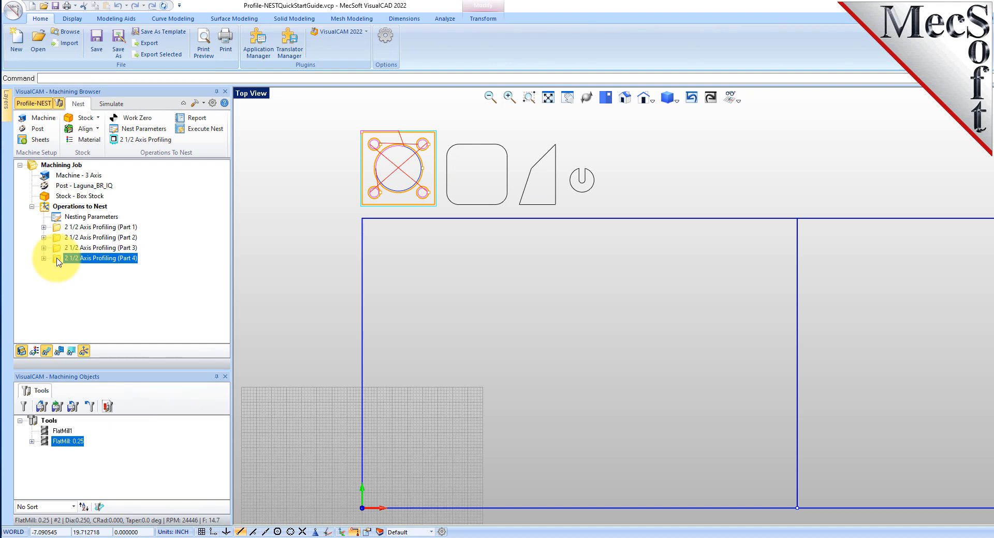
double_click(59, 260)
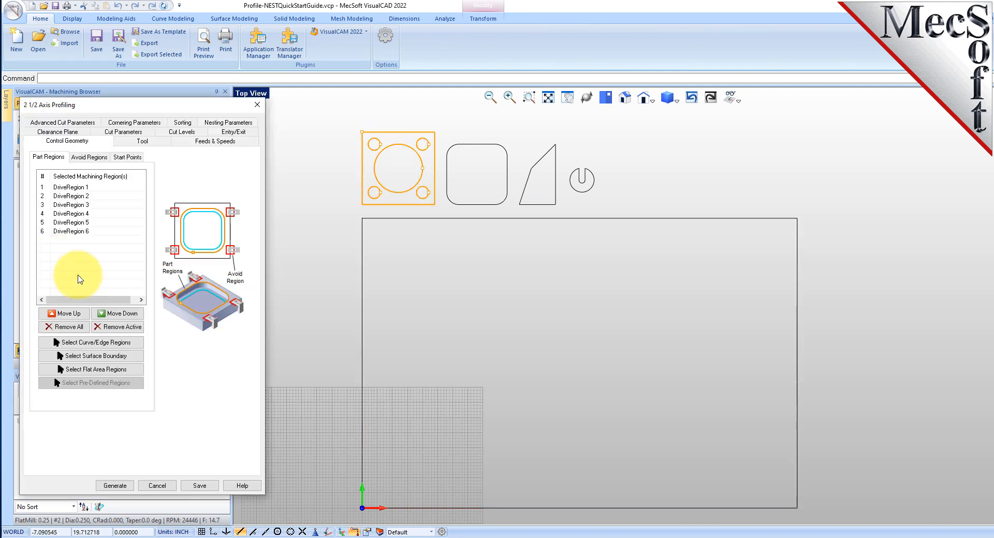
click(67, 328)
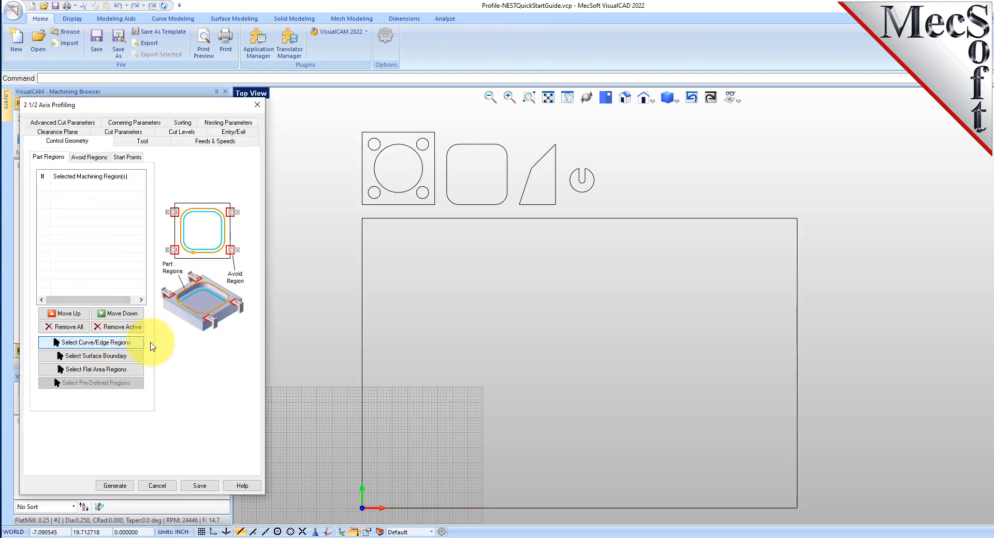
click(104, 343)
click(588, 190)
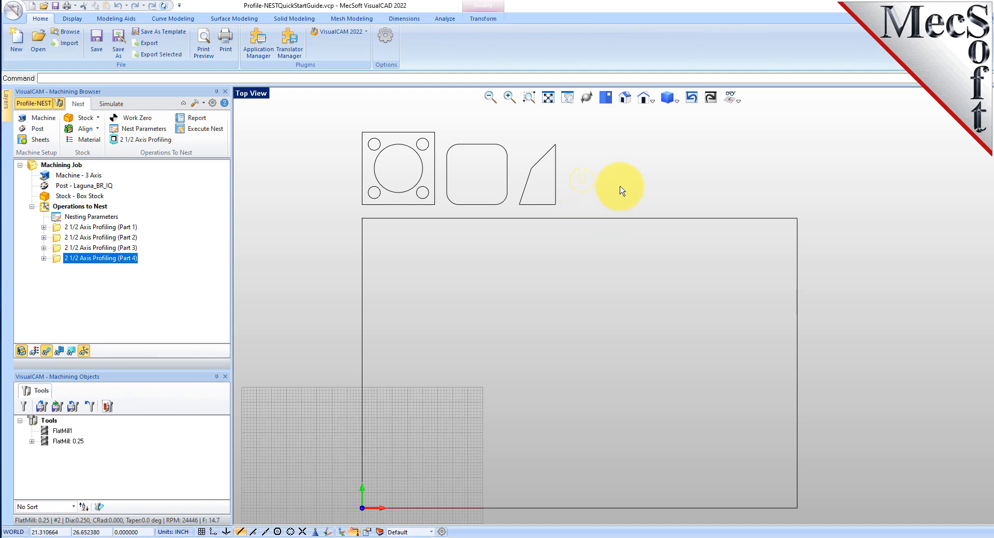
right_click(304, 306)
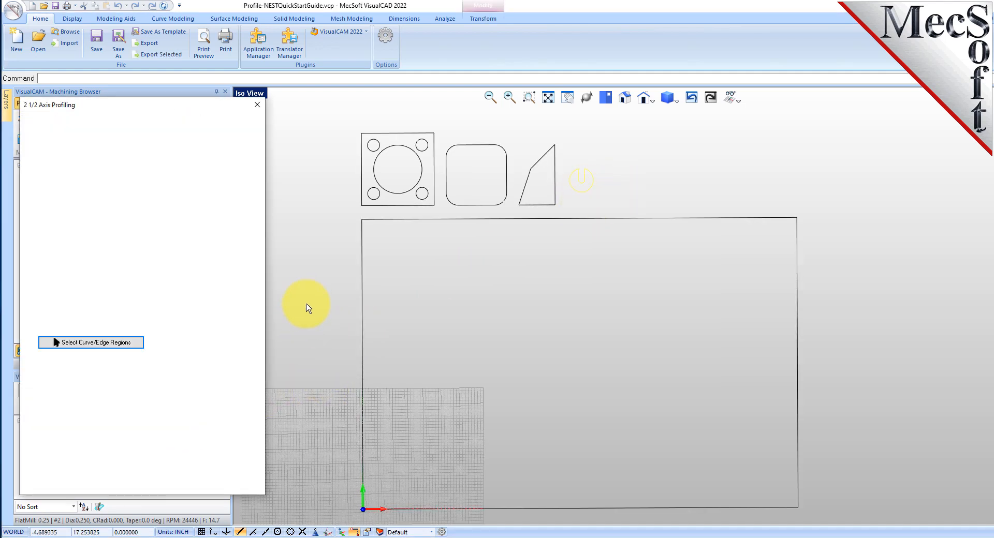
click(112, 482)
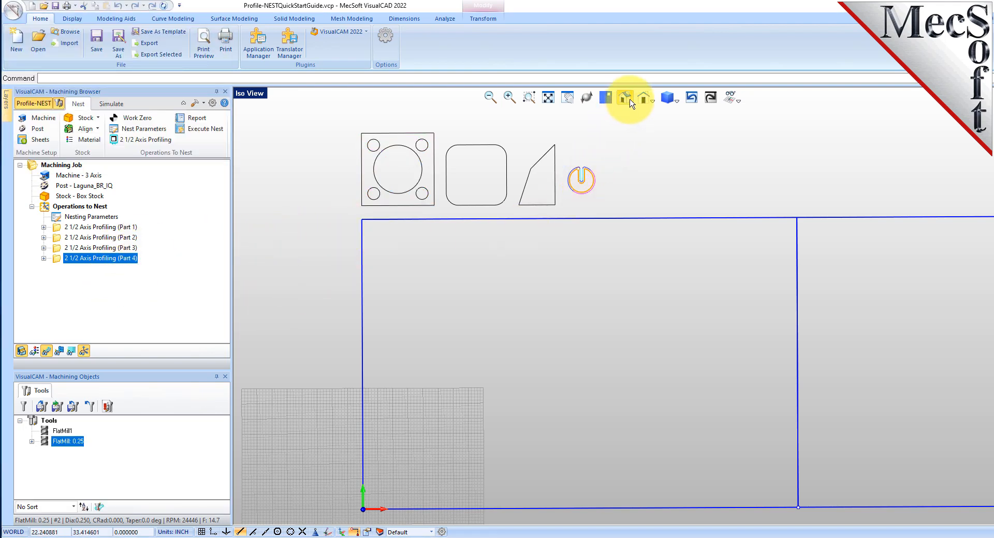
Step: Review the toolpaths of the Part 1, Part 2, Part 3 and Part 4 profiling operations one by one
scroll(492, 133, up, 3)
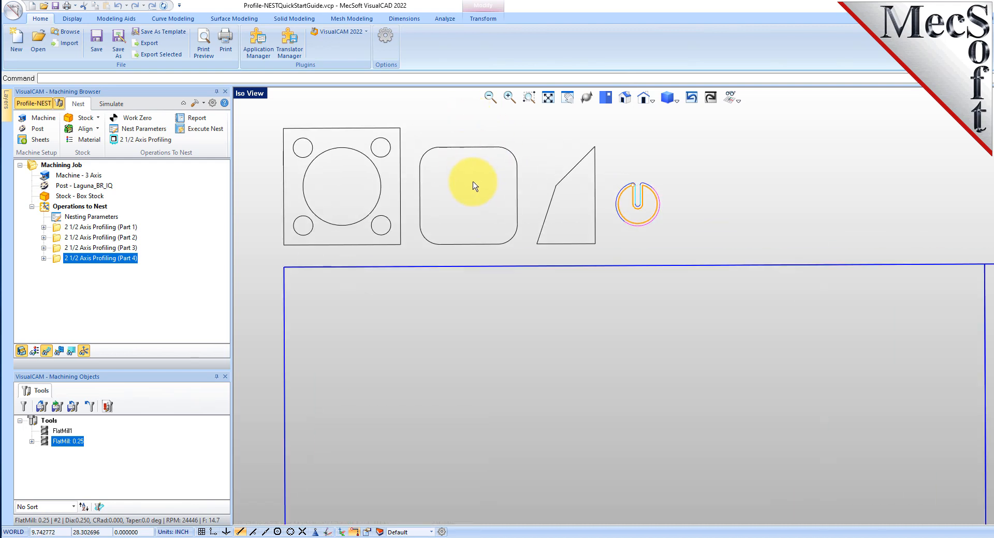
scroll(473, 165, down, 3)
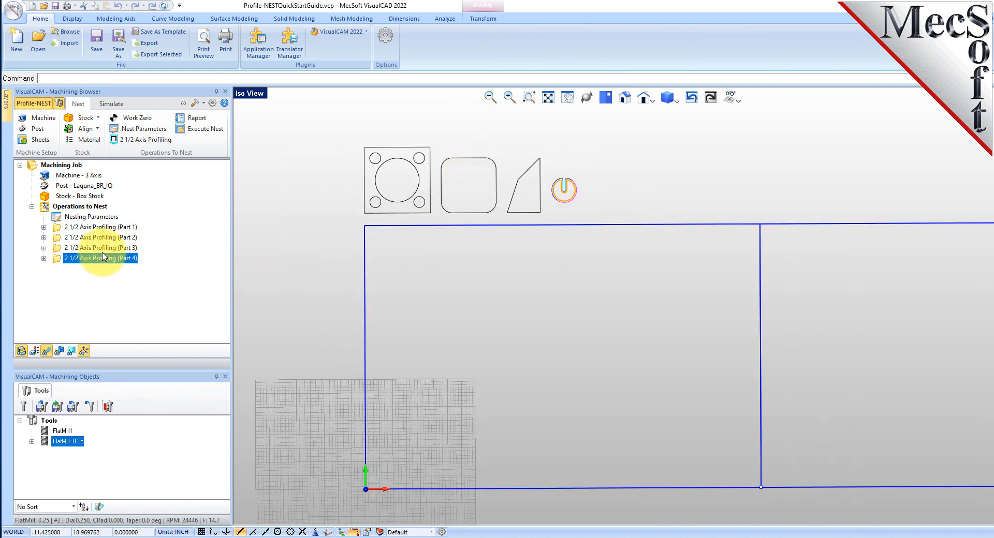
click(78, 228)
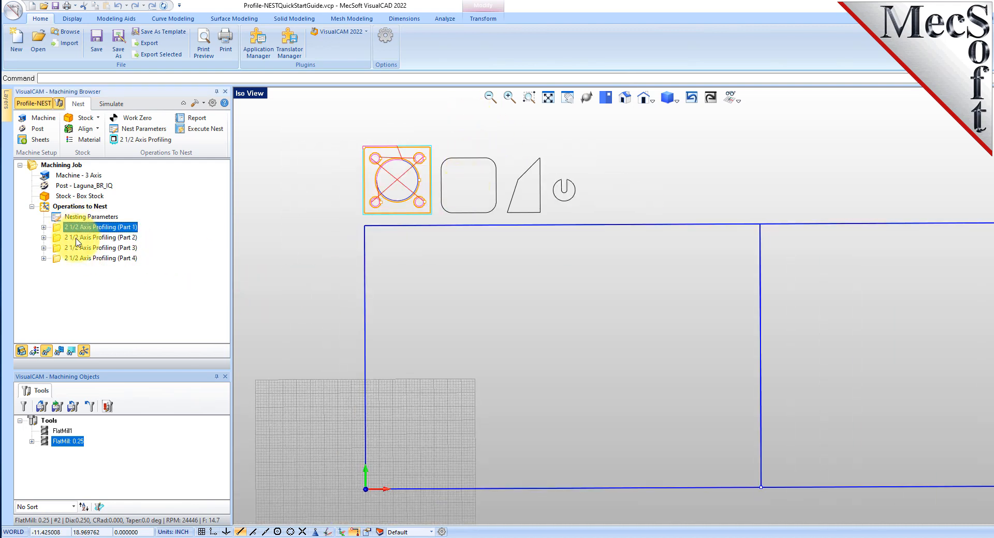
click(77, 237)
click(77, 248)
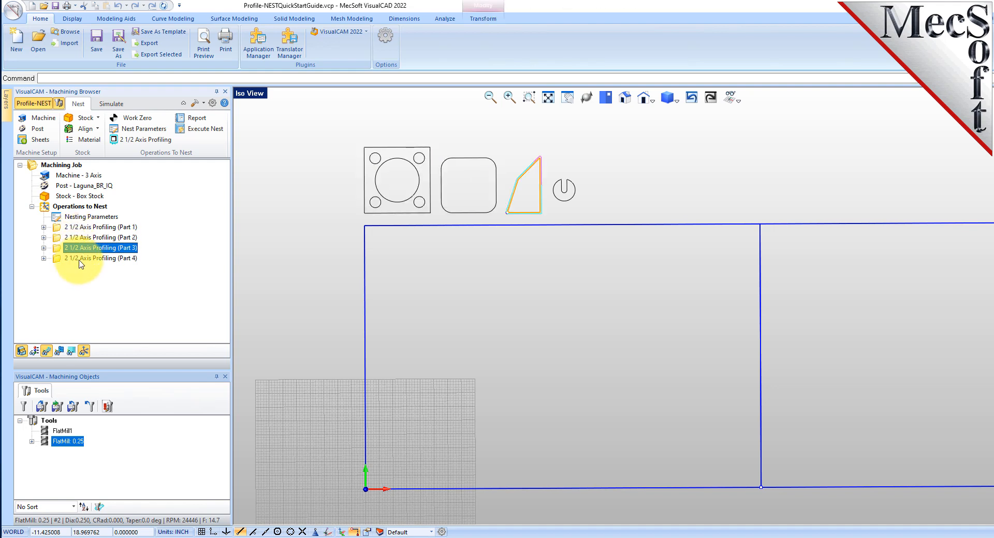
click(78, 258)
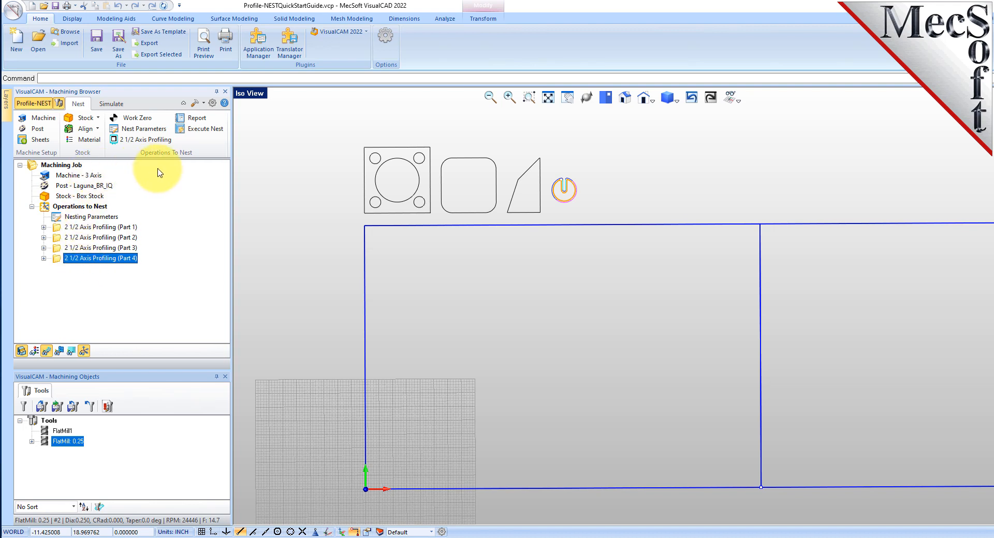
Step: Set the nesting parameters to Rectangular Nesting, an orientation step angle of 45 and the Stack sheet layout
click(145, 131)
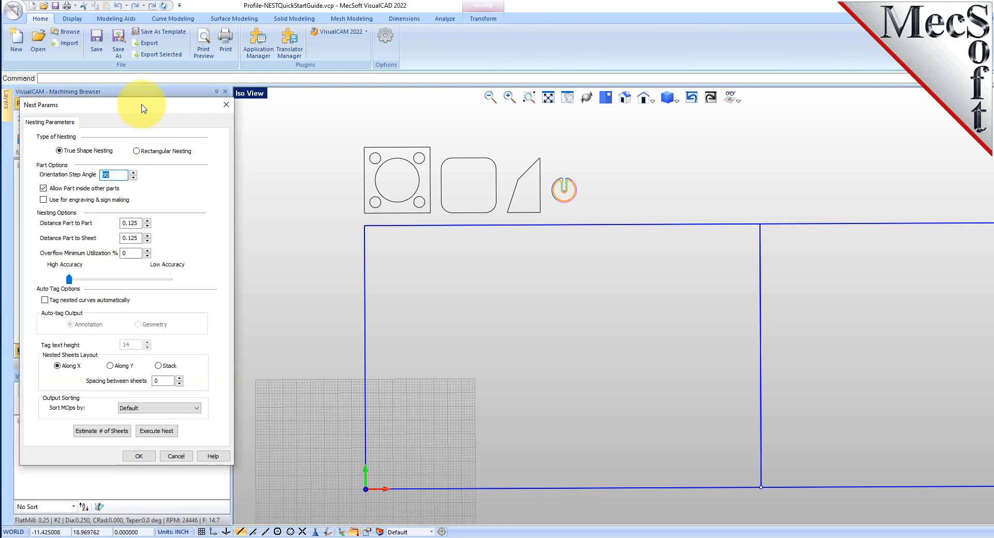
drag(139, 106, 239, 138)
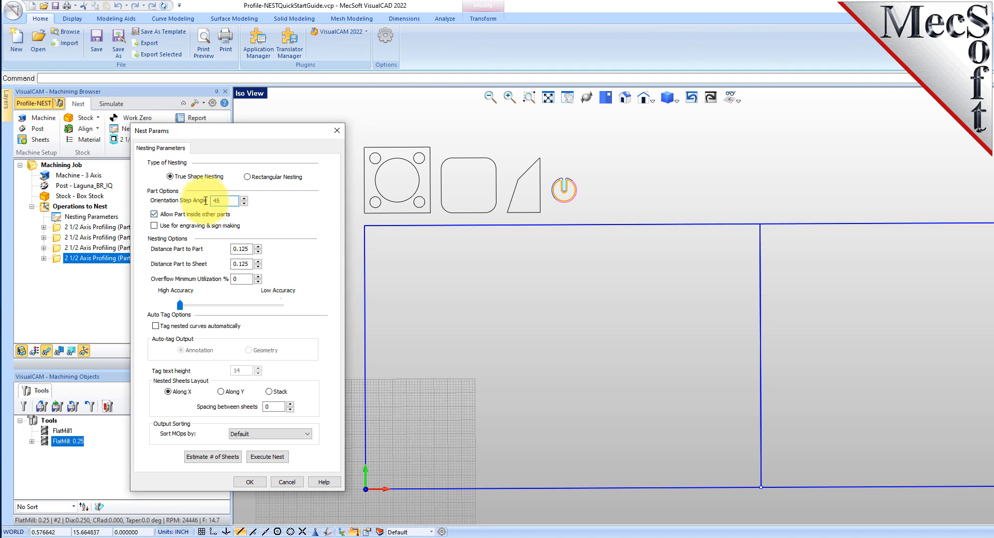
click(248, 177)
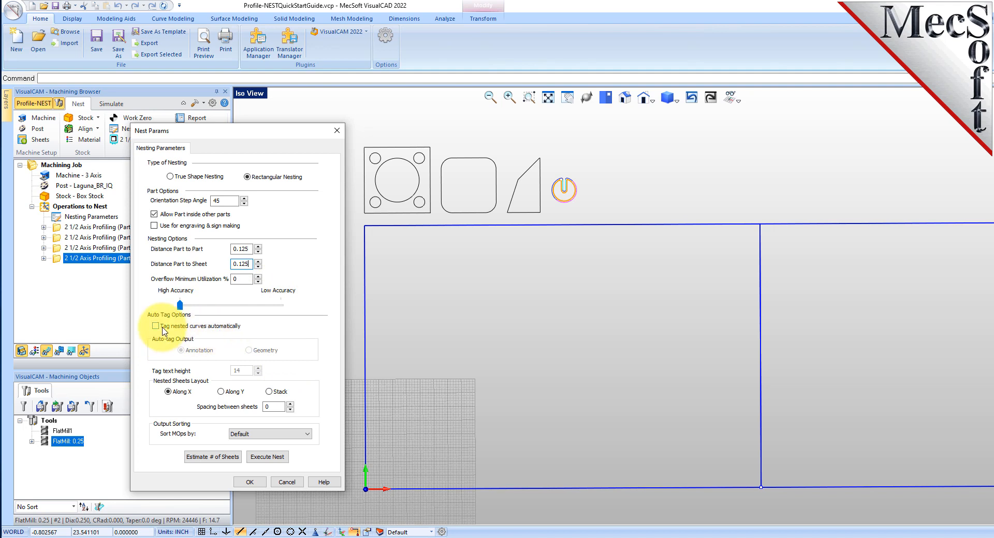
click(270, 392)
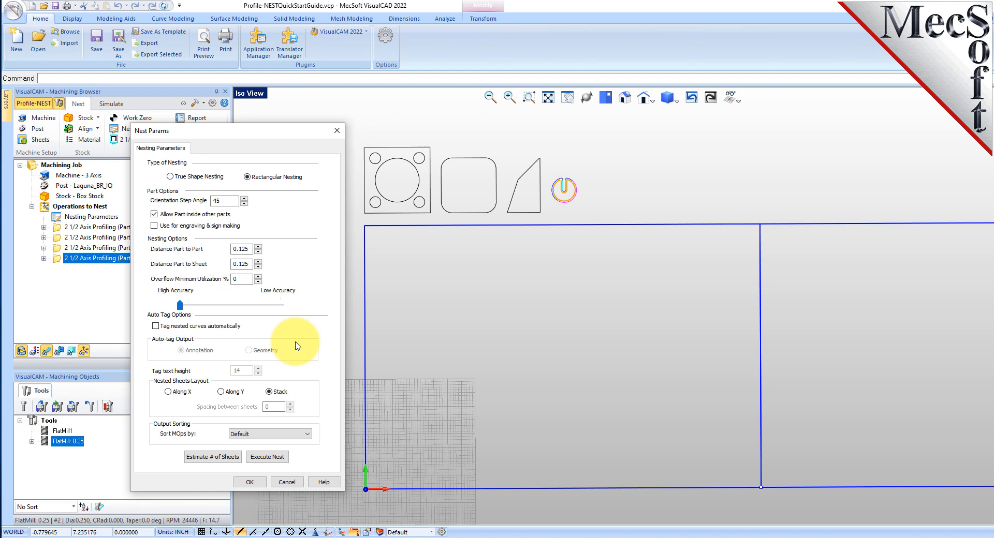
Step: Estimate the number of sheets needed for the nest and update the sheet count from the estimate
click(211, 459)
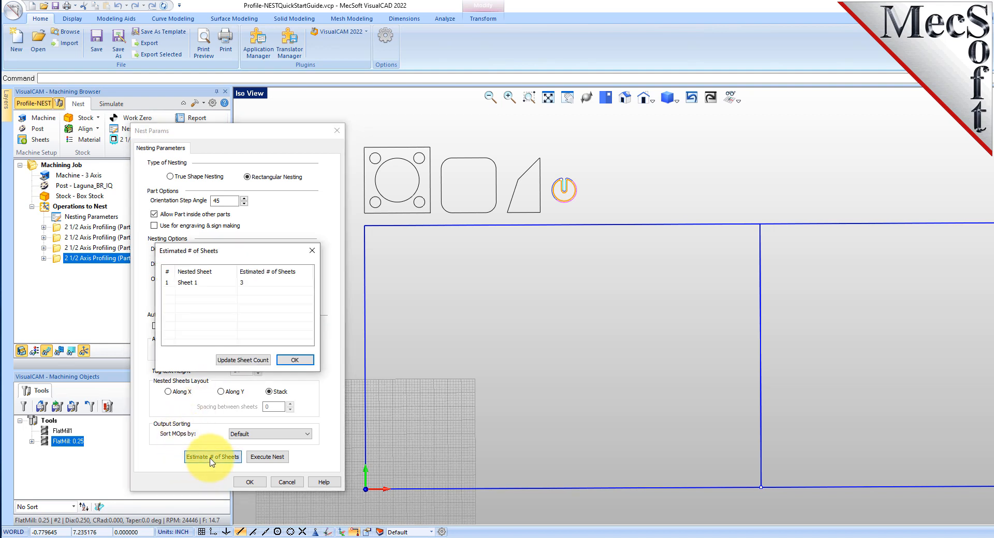
click(189, 285)
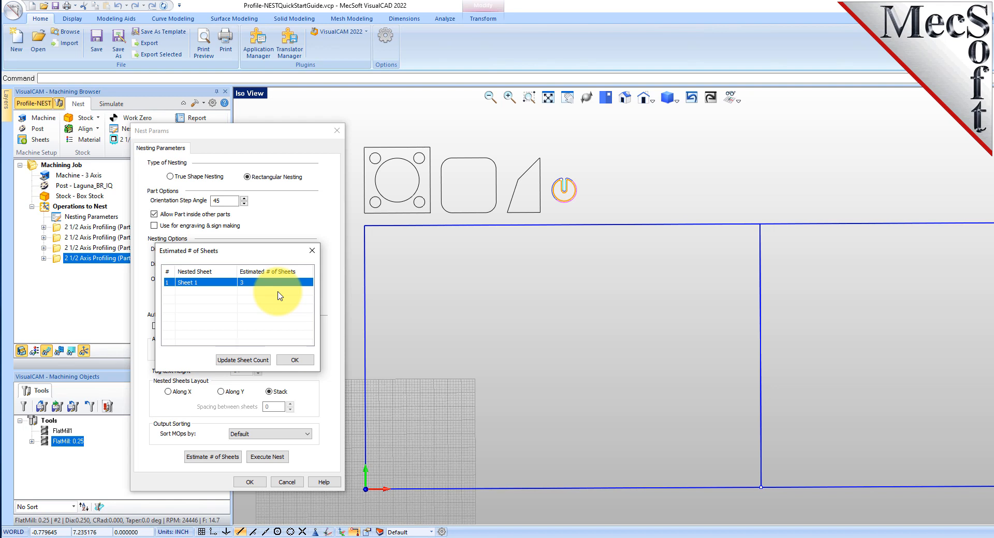
click(244, 361)
click(539, 312)
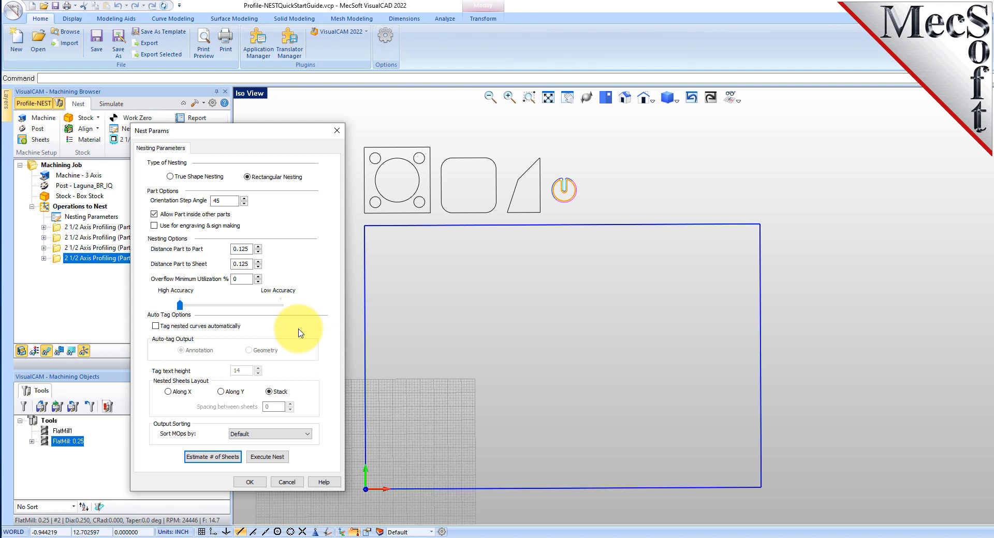
Step: Execute the nest and review the nested layouts on Sheet 1, Sheet 2 and Sheet 3
click(269, 458)
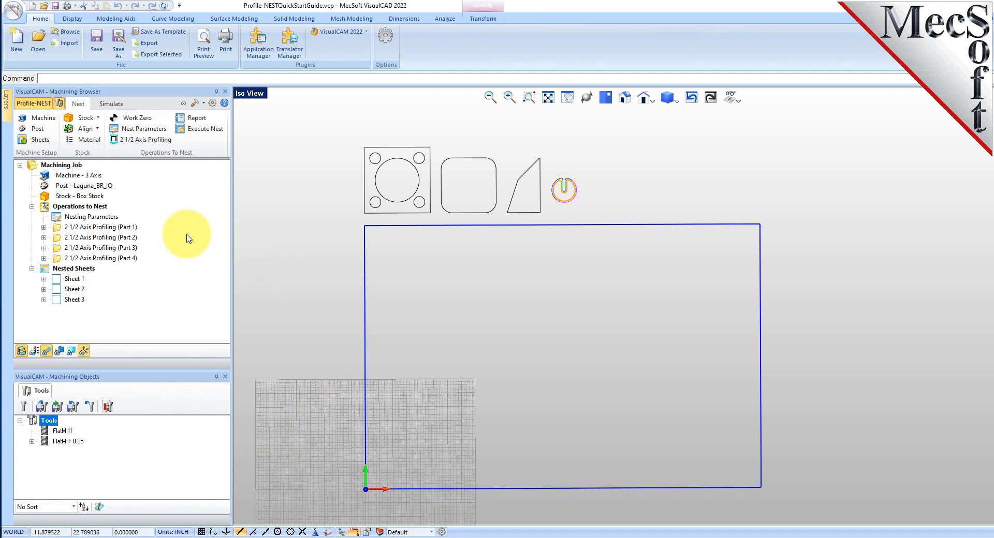
click(50, 270)
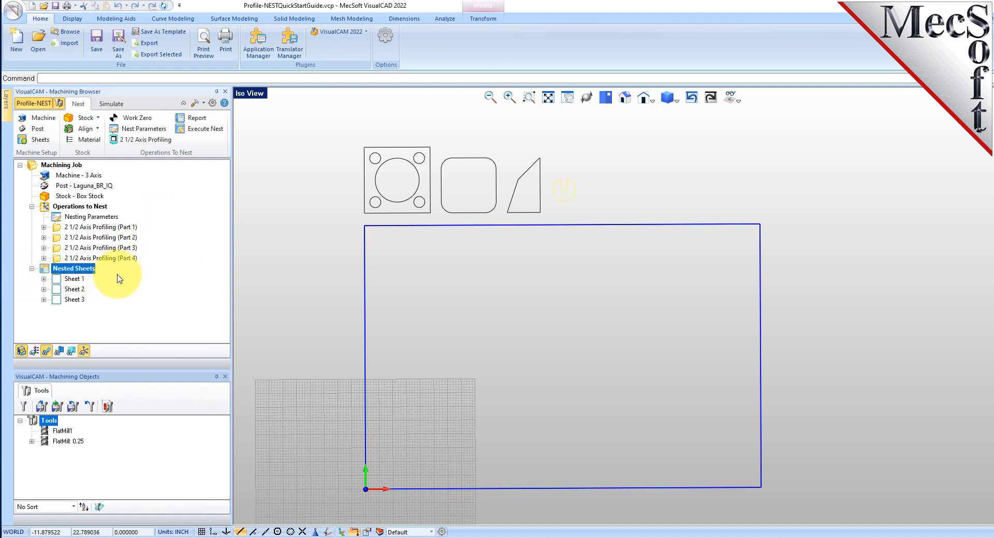
click(59, 280)
click(58, 290)
click(57, 300)
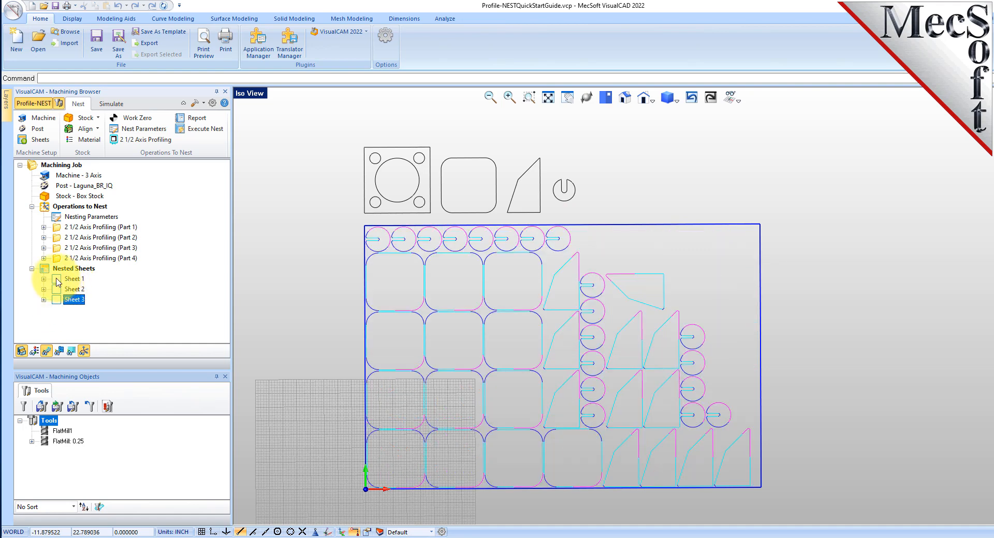
click(58, 281)
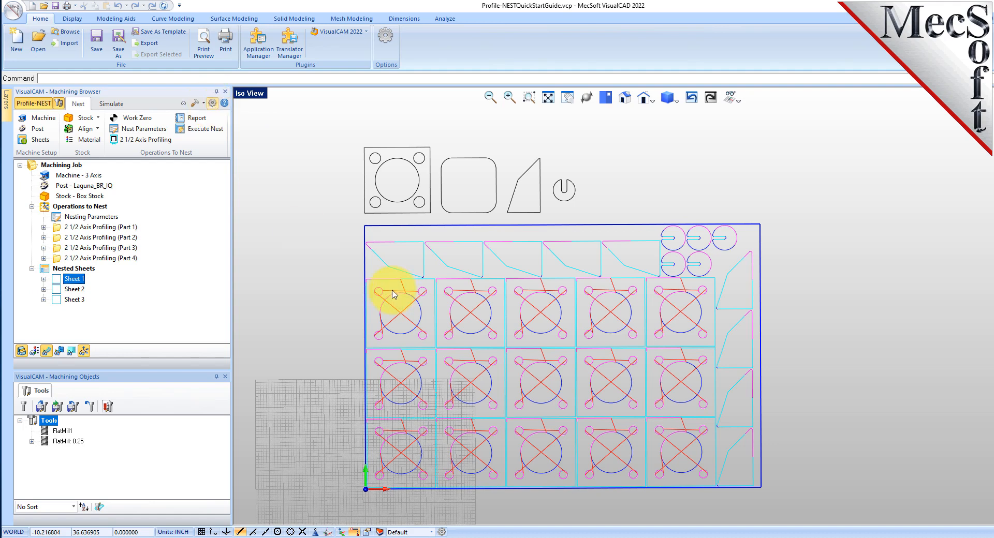
Step: Set the toolpath display thickness to 2 in the toolpath preferences
click(381, 199)
text(2)
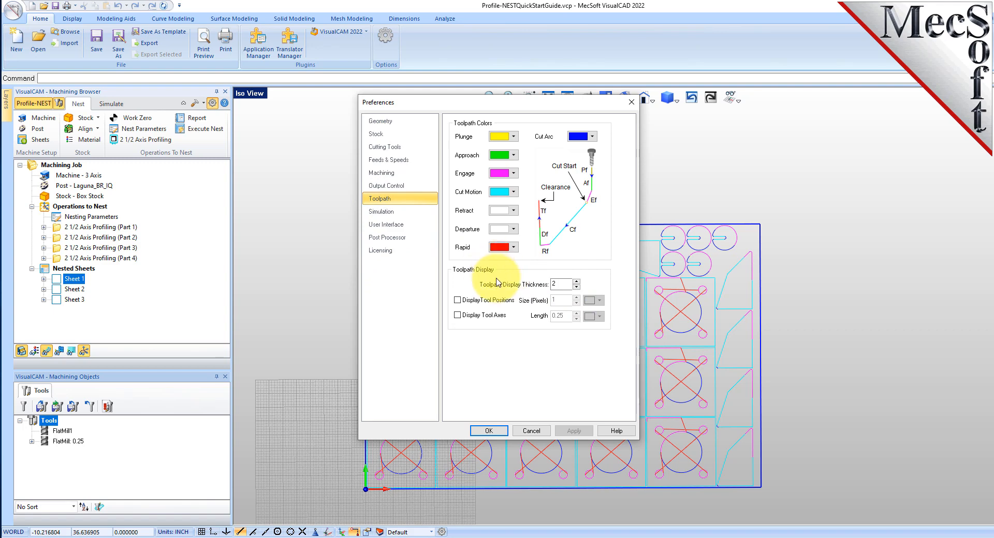
click(493, 430)
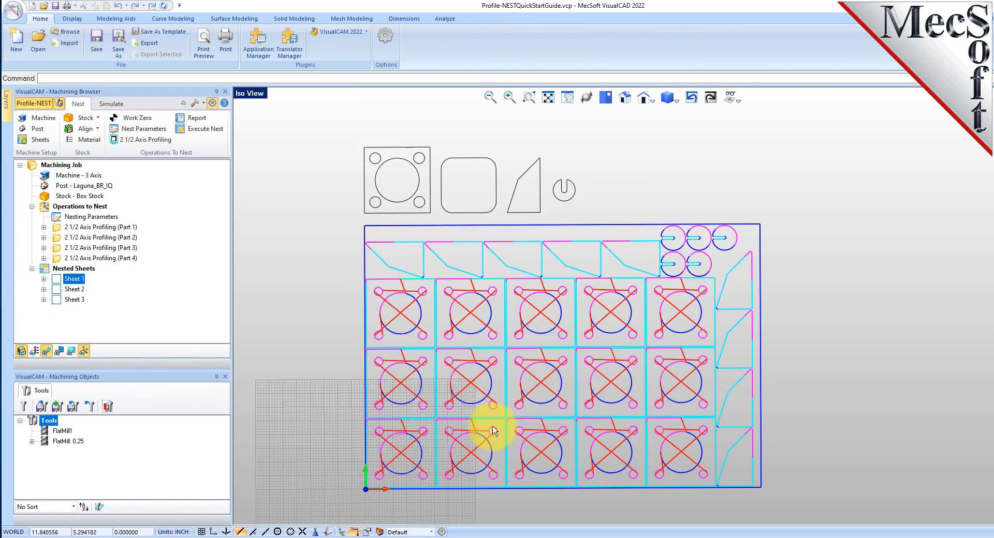
Step: Review the thickened toolpaths on Sheet 2, Sheet 3 and Sheet 1 of the nest
click(55, 291)
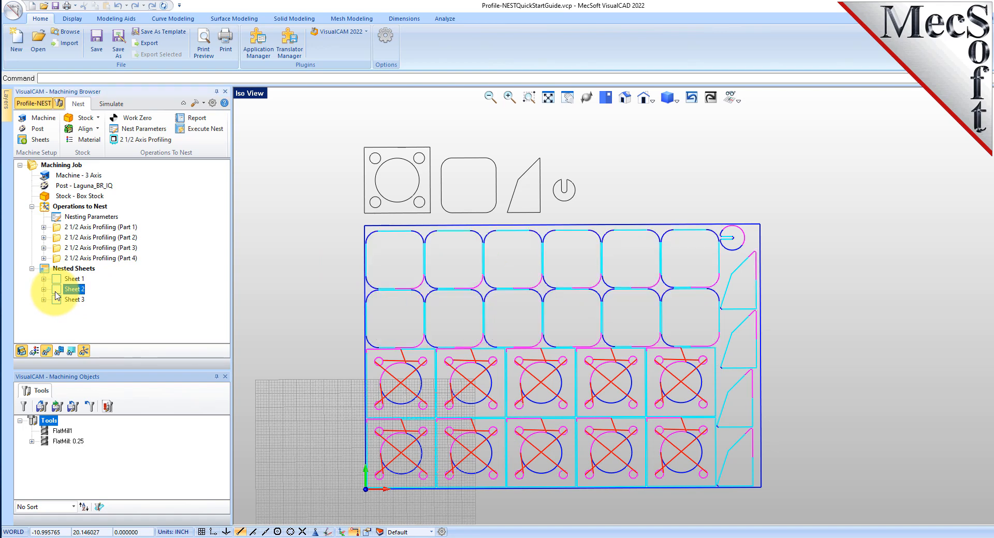
click(58, 301)
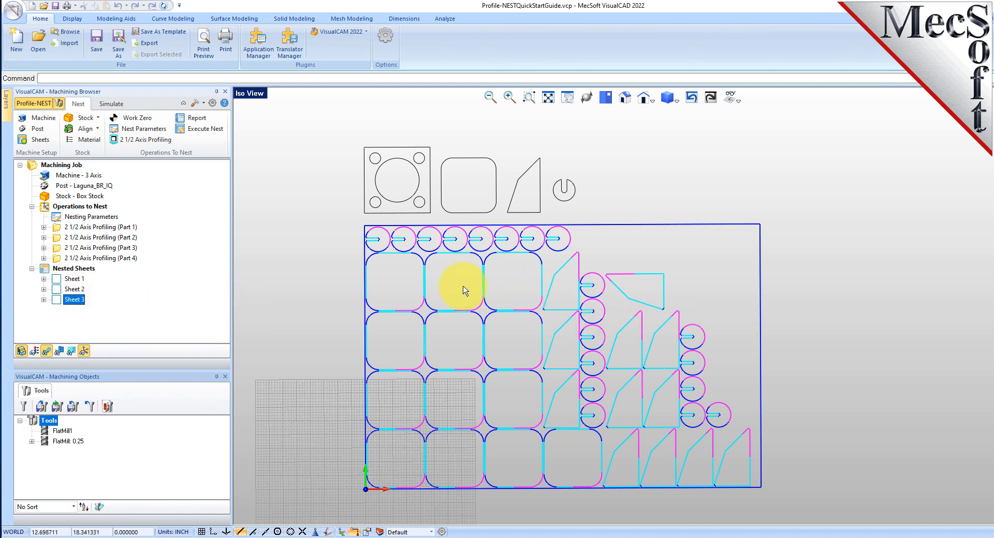
click(58, 282)
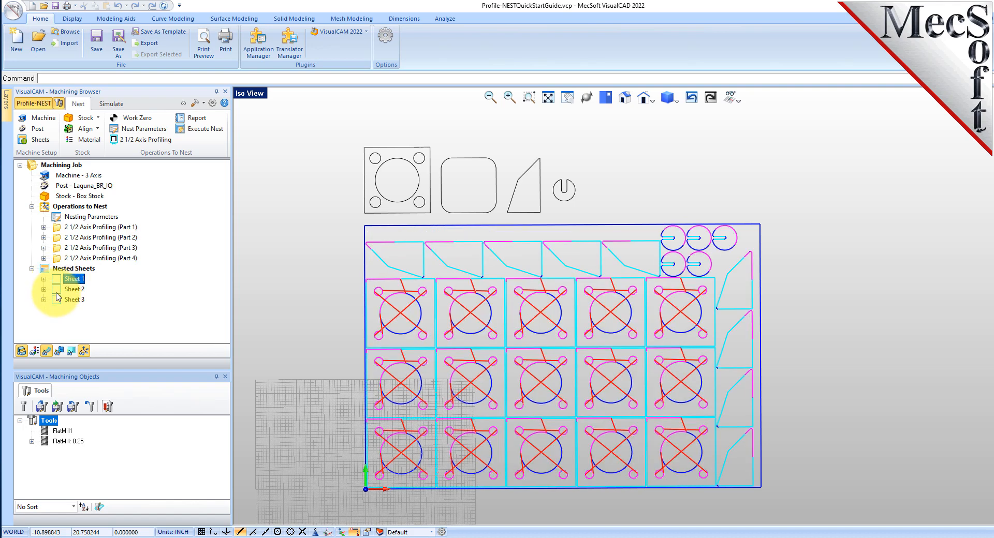
click(57, 293)
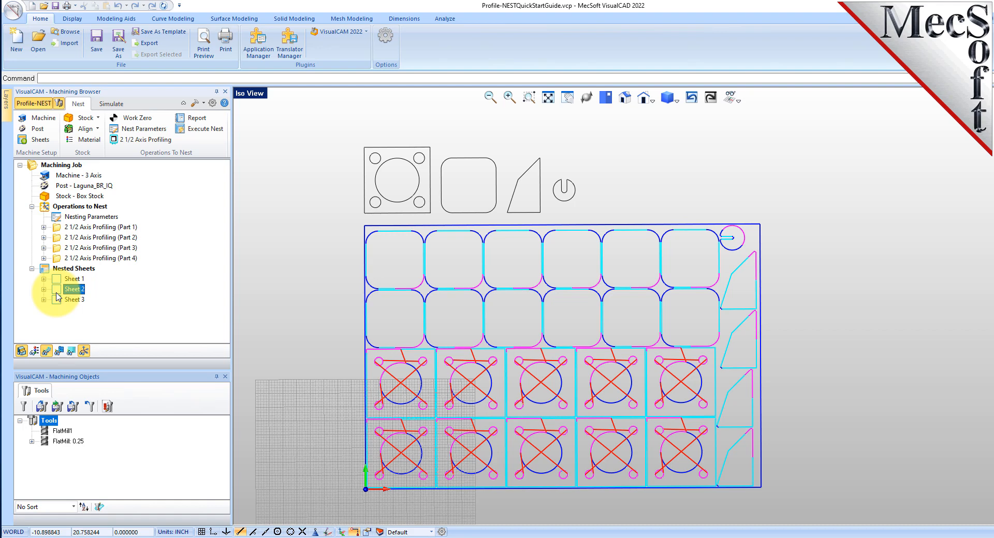
click(46, 270)
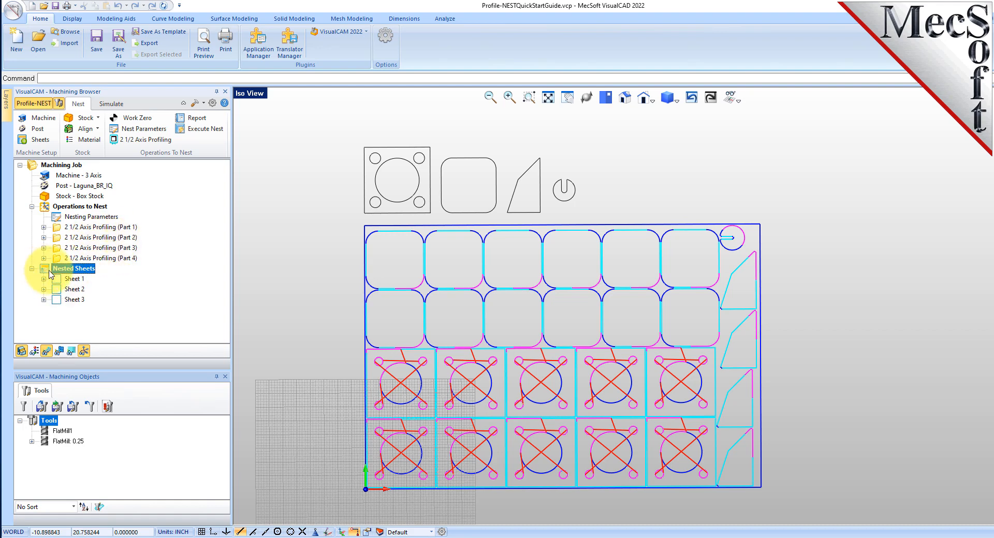
Step: Examine the nesting report for each sheet's percent utilization and part counts, and close it
click(197, 118)
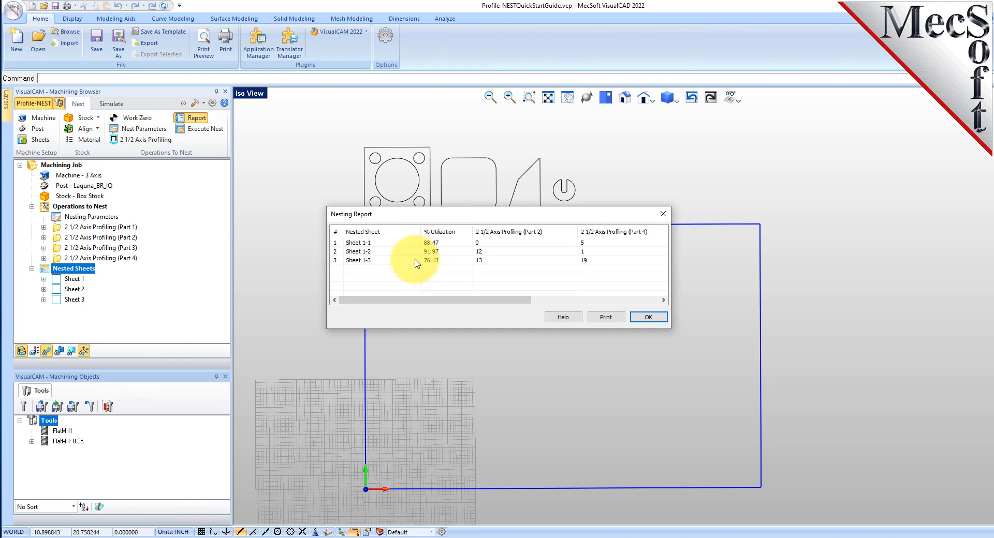
click(362, 251)
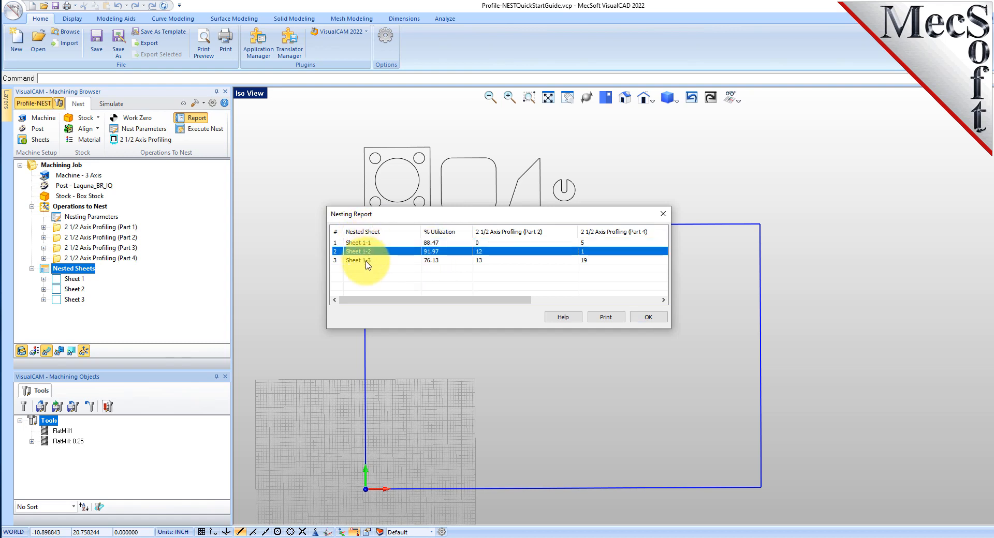
click(366, 262)
mouse_move(370, 300)
mouse_down()
mouse_move(492, 271)
mouse_move(546, 335)
mouse_move(370, 313)
mouse_up()
click(645, 317)
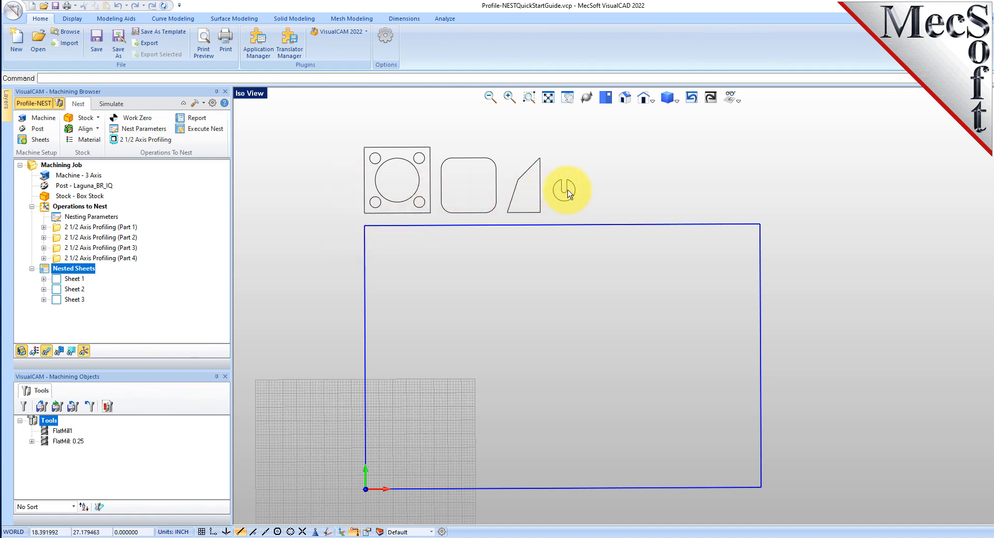
Step: Fix the orientation of Part 3 in its profiling operation's nesting parameters and regenerate the operation
click(72, 279)
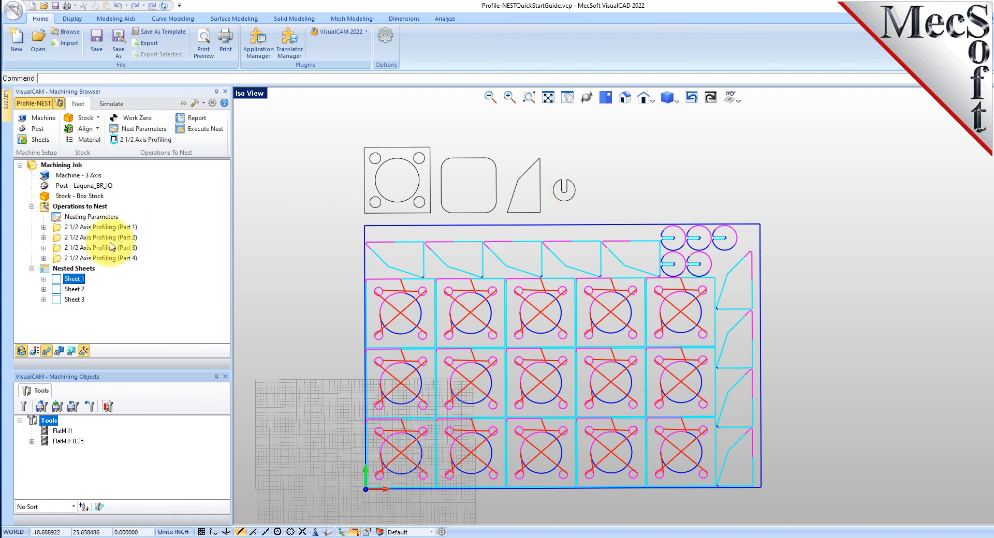
click(59, 249)
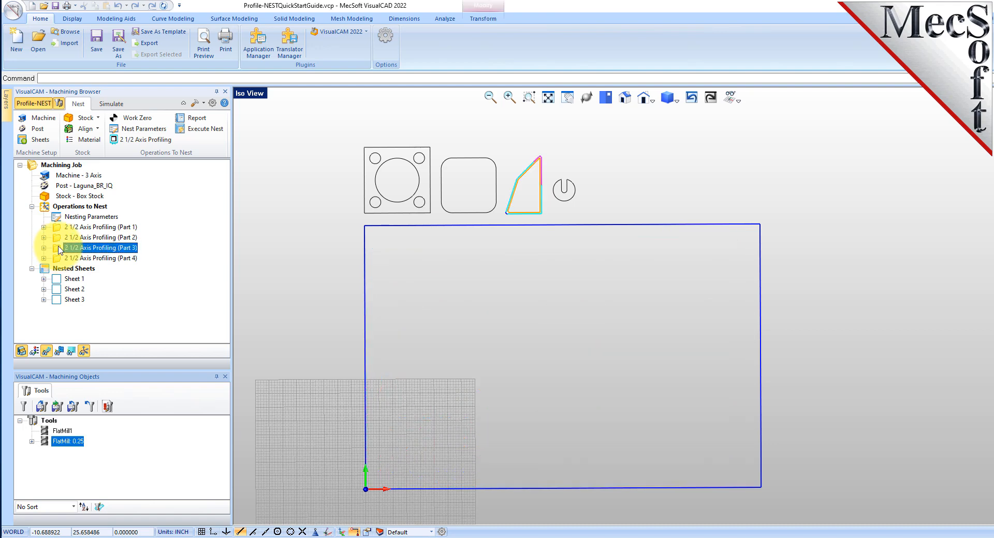
double_click(59, 249)
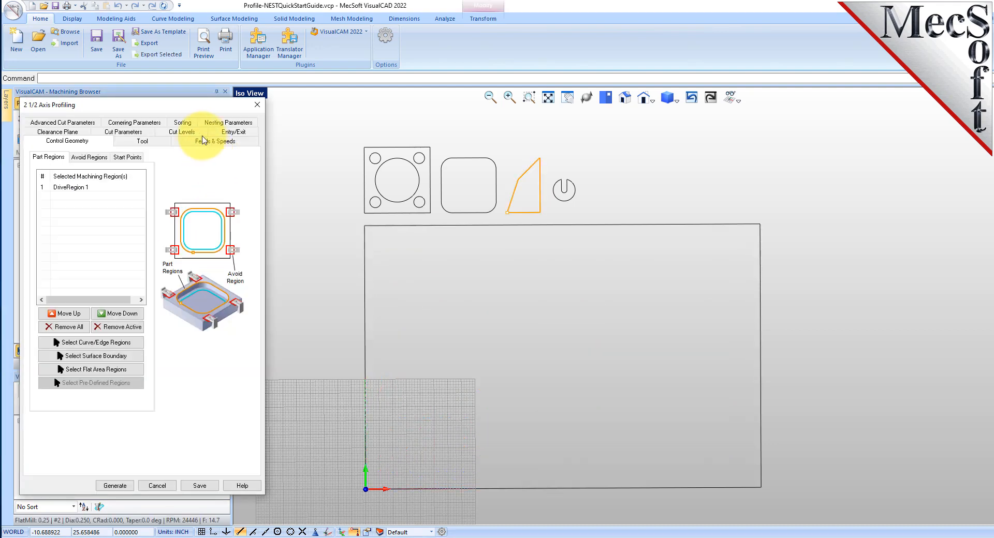
click(224, 140)
click(81, 193)
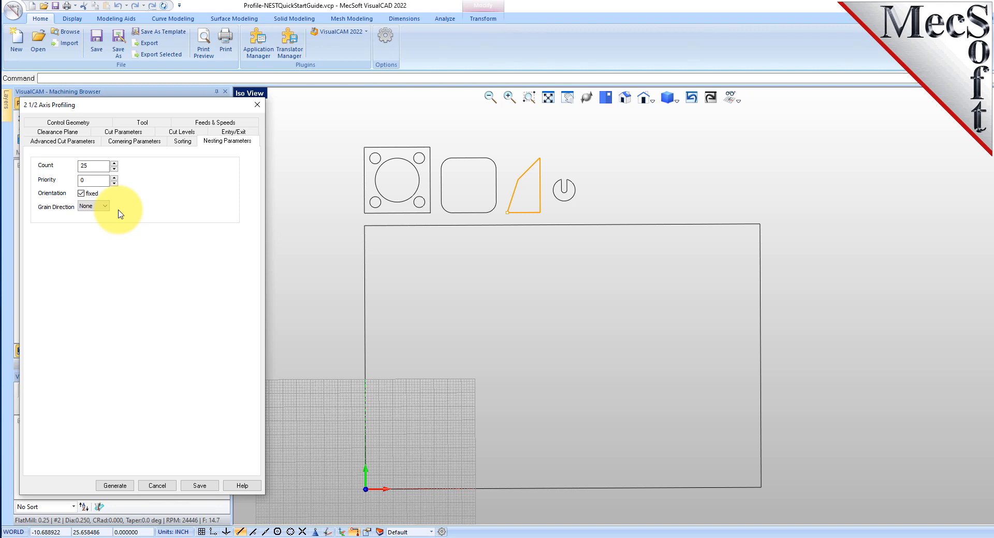
click(114, 486)
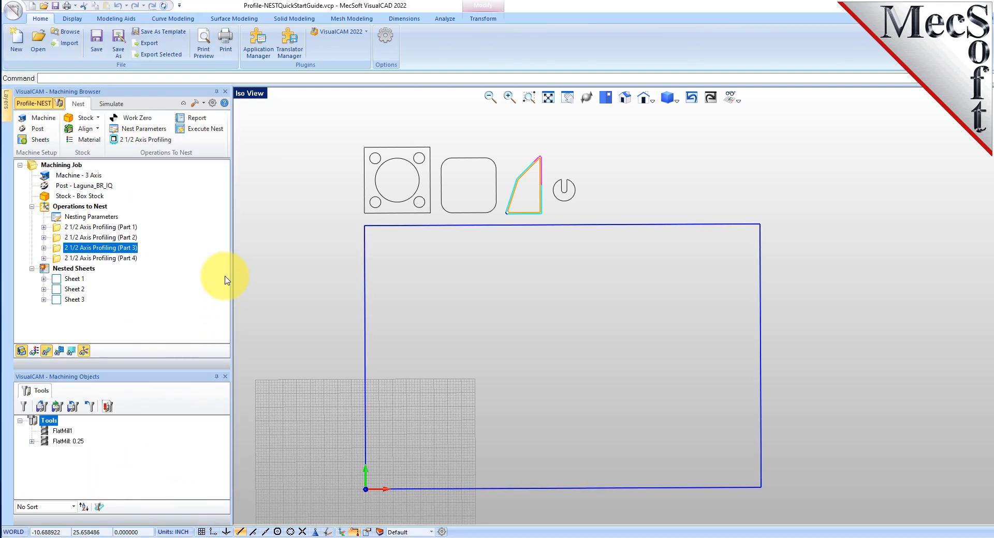
Step: Regenerate the outdated nested sheets with the changed Part 3 operation
click(47, 271)
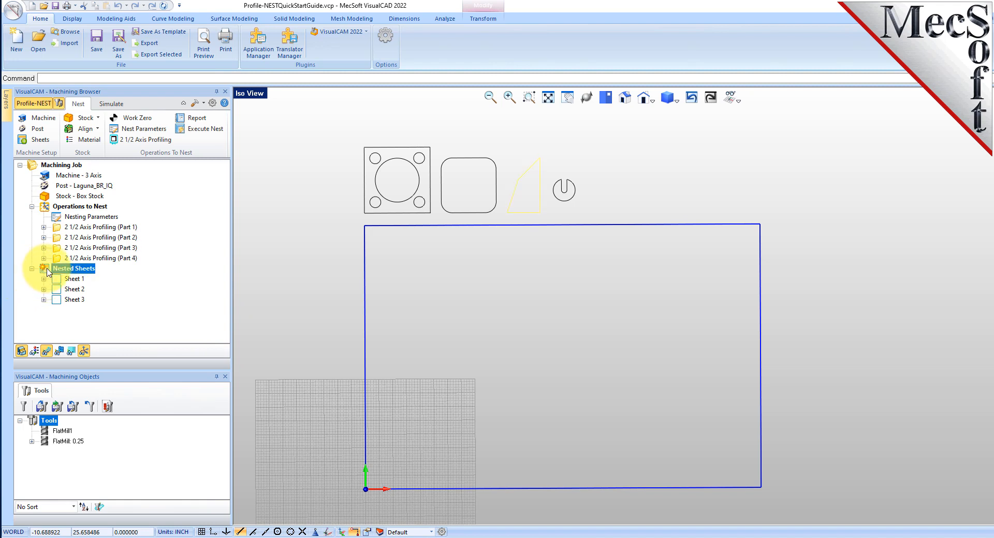
right_click(89, 271)
click(163, 282)
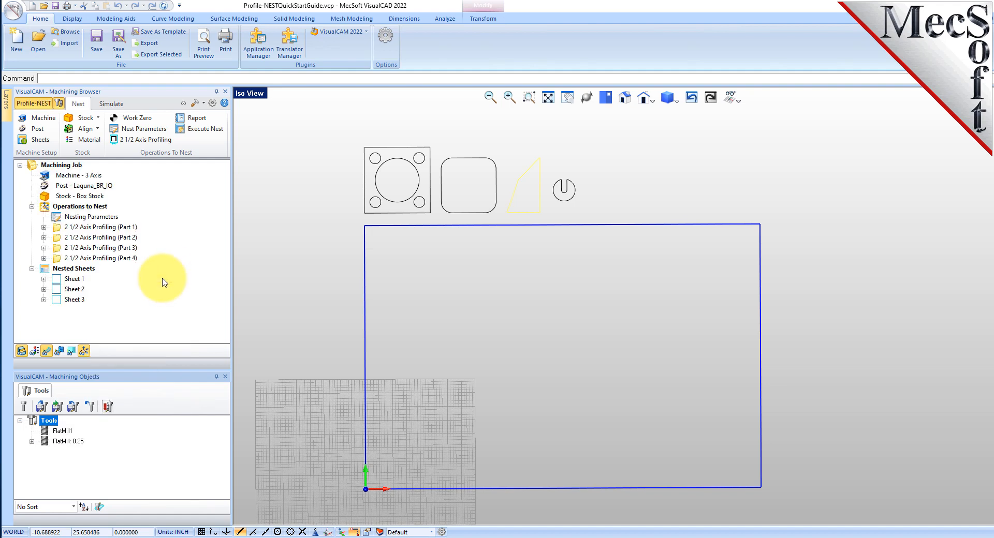
Step: Review the regenerated layouts on Sheet 1, Sheet 2 and Sheet 3, checking how the Part 3 shapes are oriented
click(57, 279)
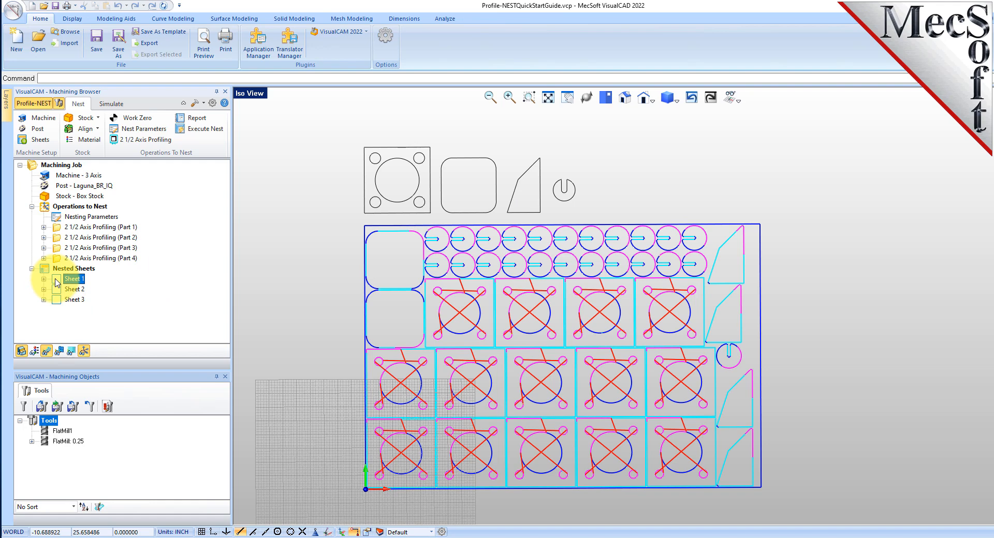
click(71, 290)
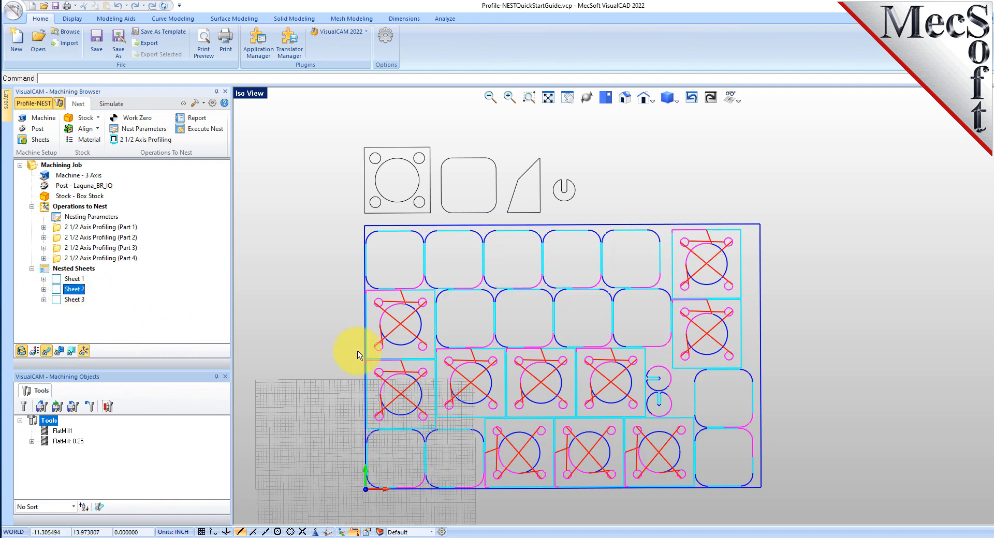
click(73, 300)
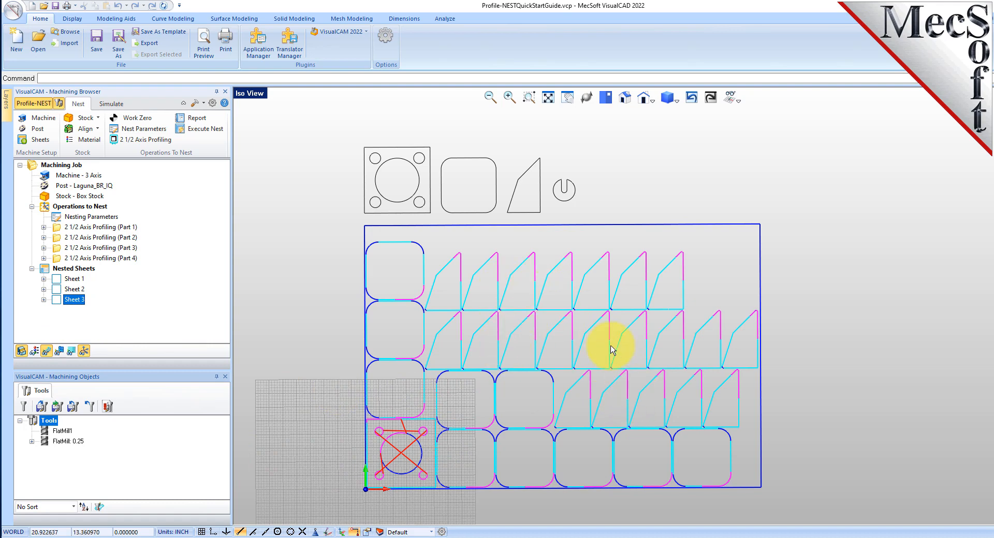
click(77, 280)
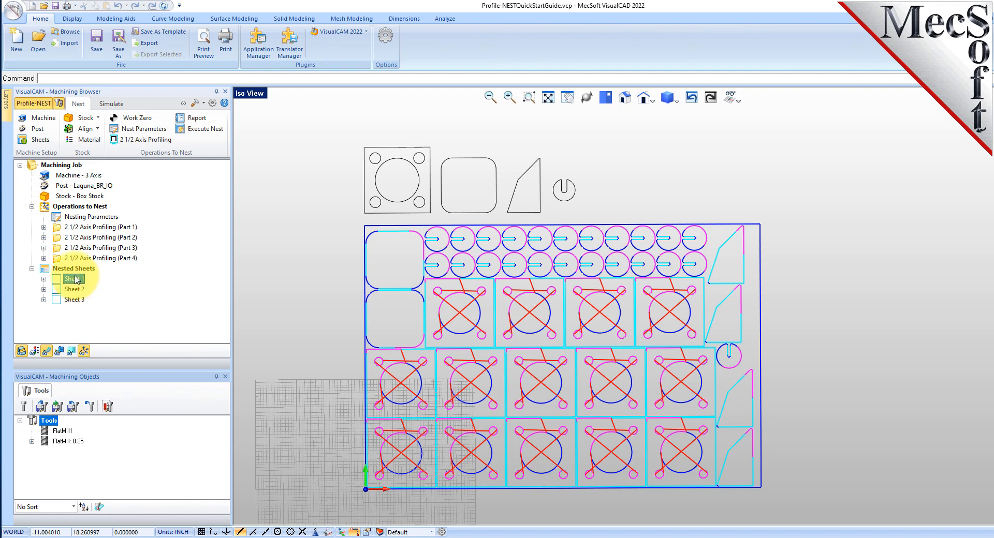
Step: Compare the nested toolpaths on Sheet 1 with the toolpath of the Part 1 profiling operation
click(61, 227)
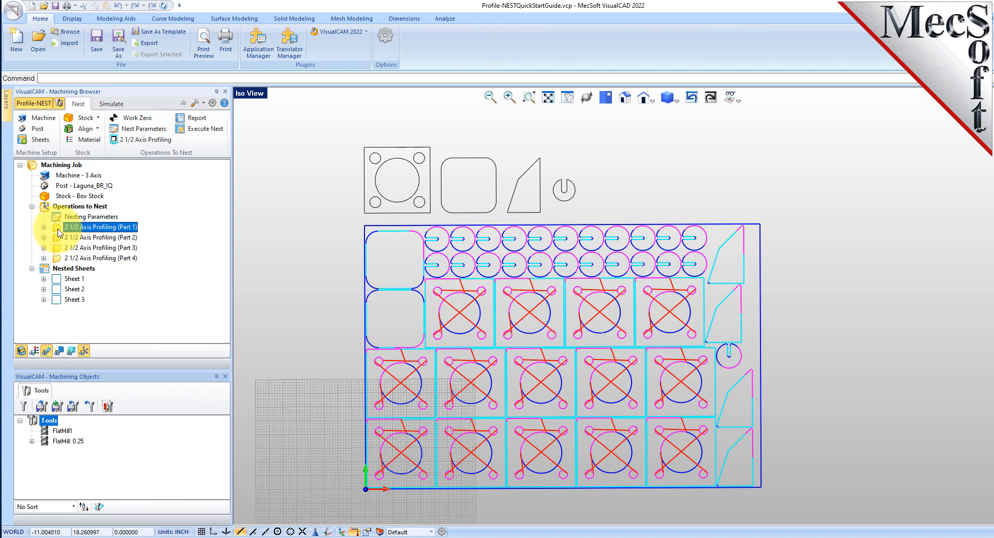
click(55, 282)
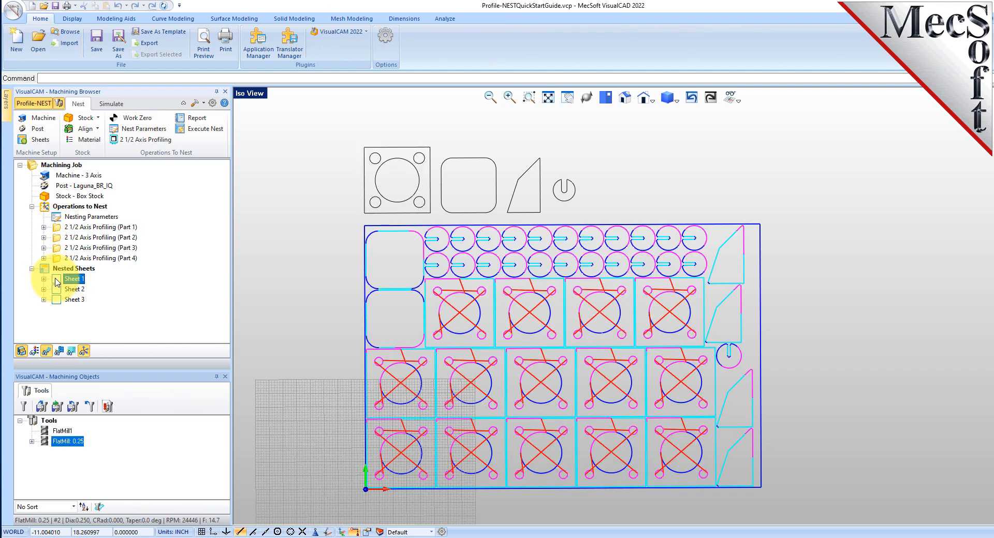
click(61, 228)
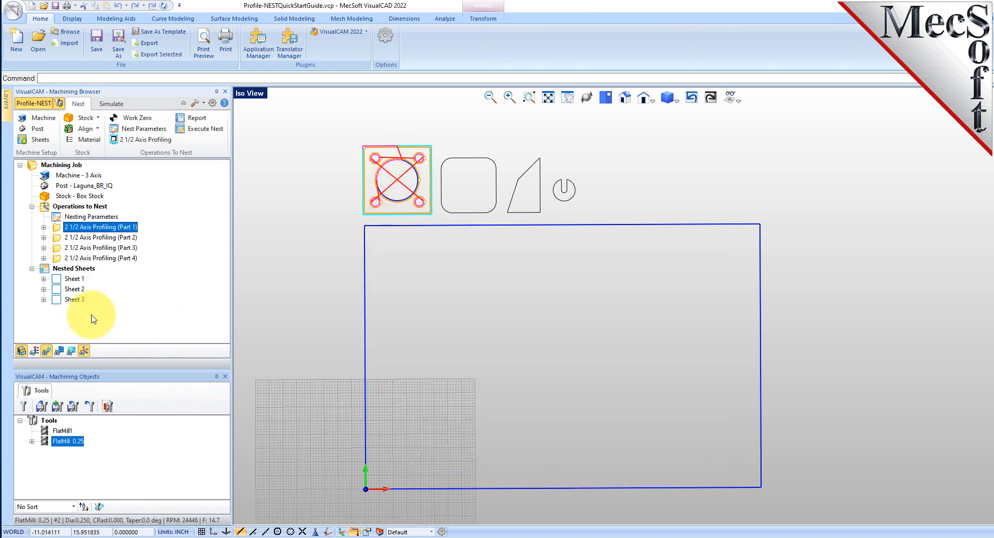
Step: Set the width of the box stock to 32 inches
click(45, 197)
double_click(46, 197)
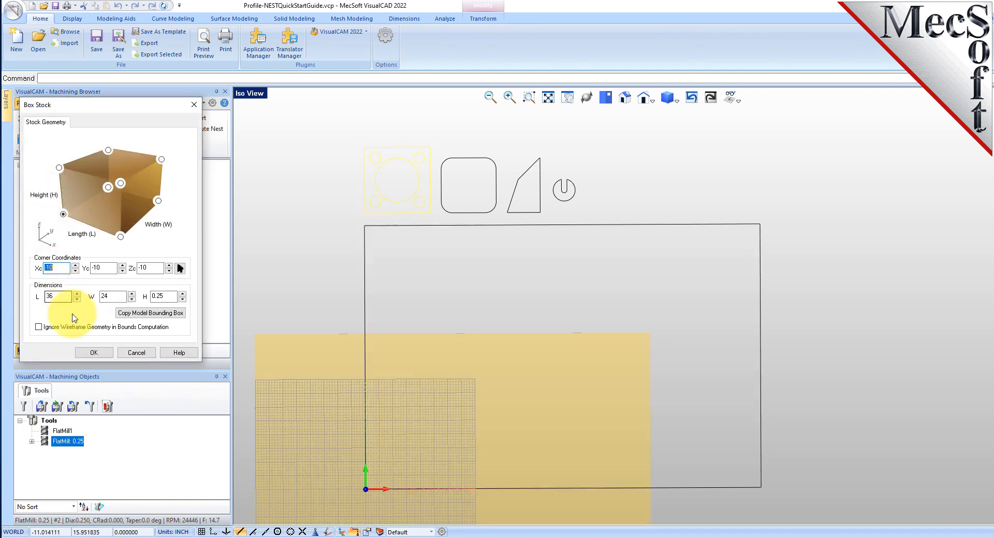
text(32)
click(96, 354)
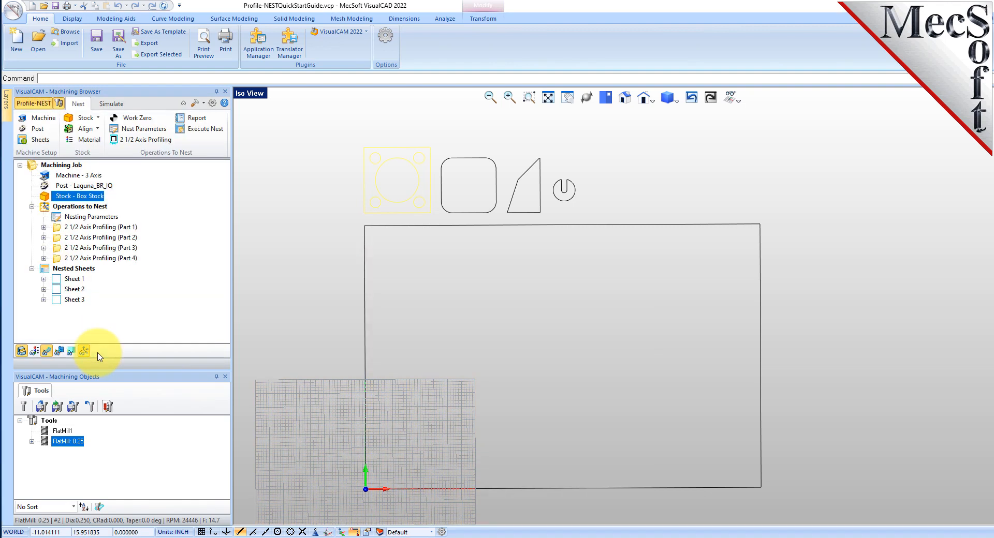
Step: Align the stock about the part with Z alignment Bottom and XY alignment South West
click(91, 131)
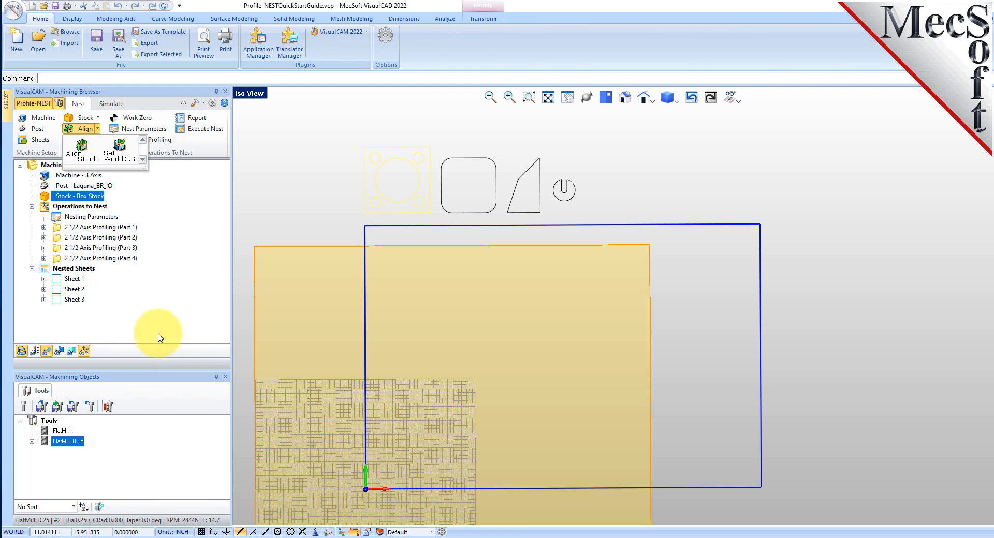
click(82, 149)
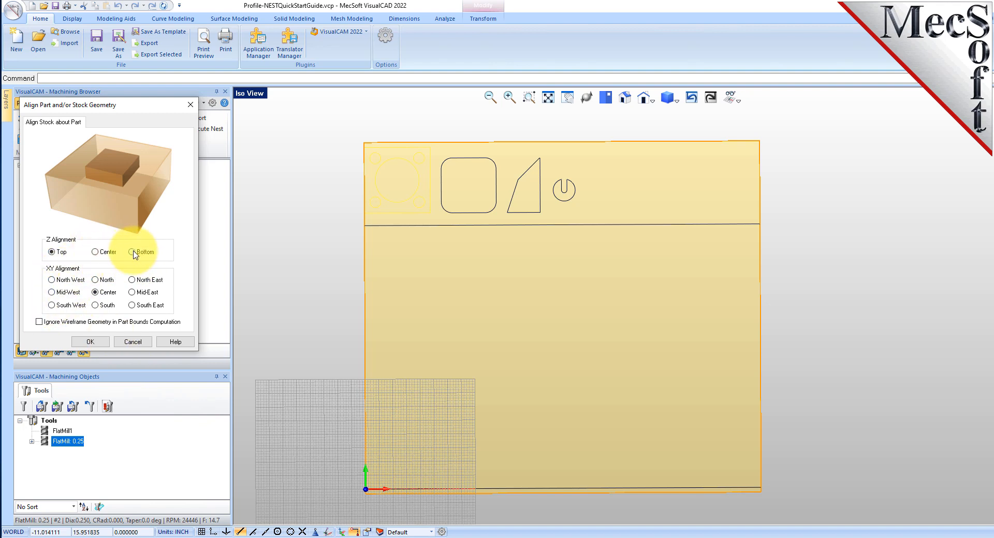
click(134, 252)
click(52, 305)
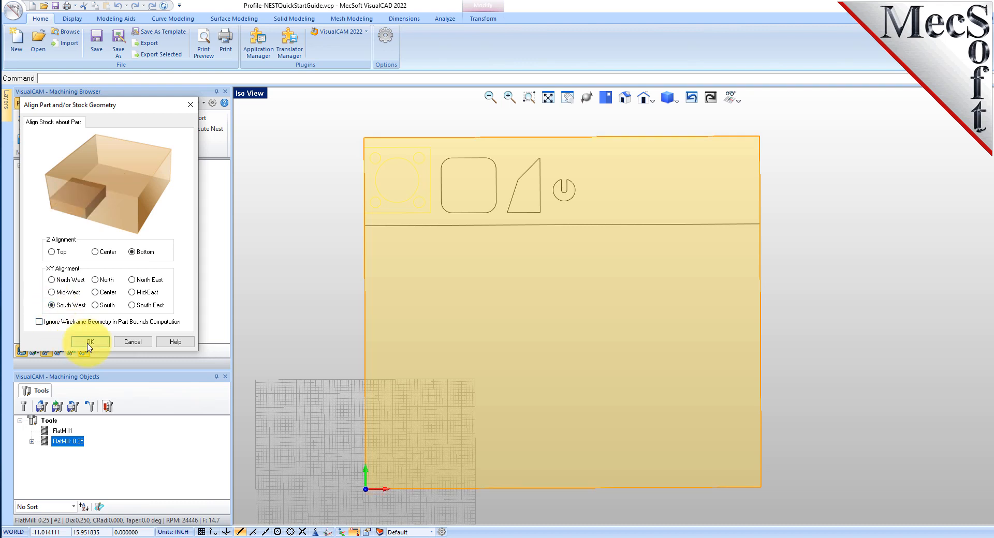
click(89, 342)
Step: Simulate the Part 1 profiling operation by moves at maximum speed and inspect the cut part up close
click(111, 104)
click(103, 226)
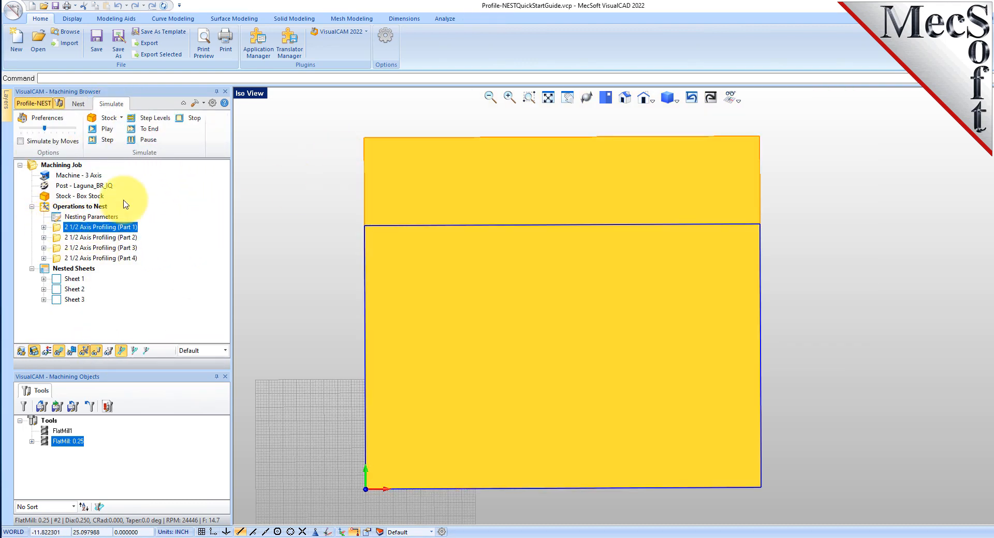
click(107, 130)
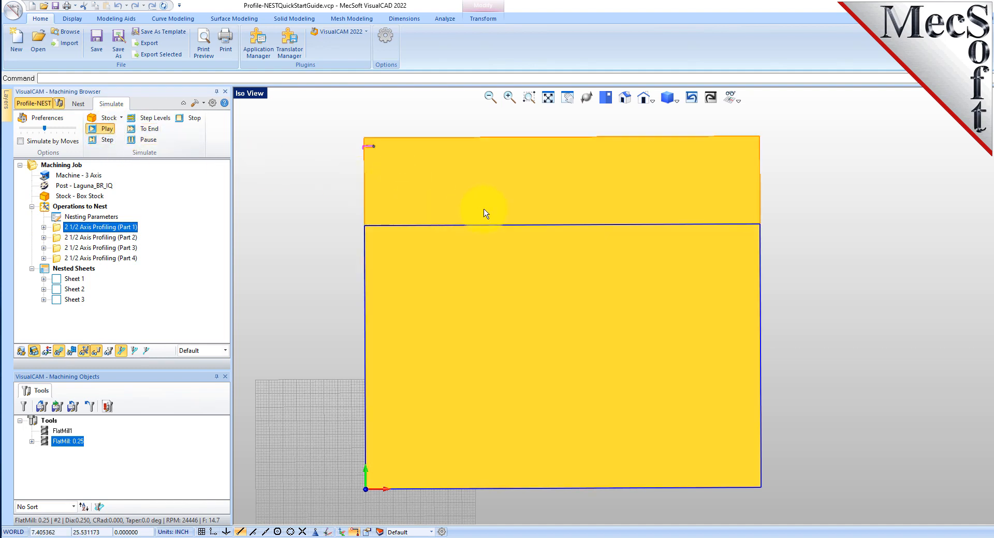
click(21, 141)
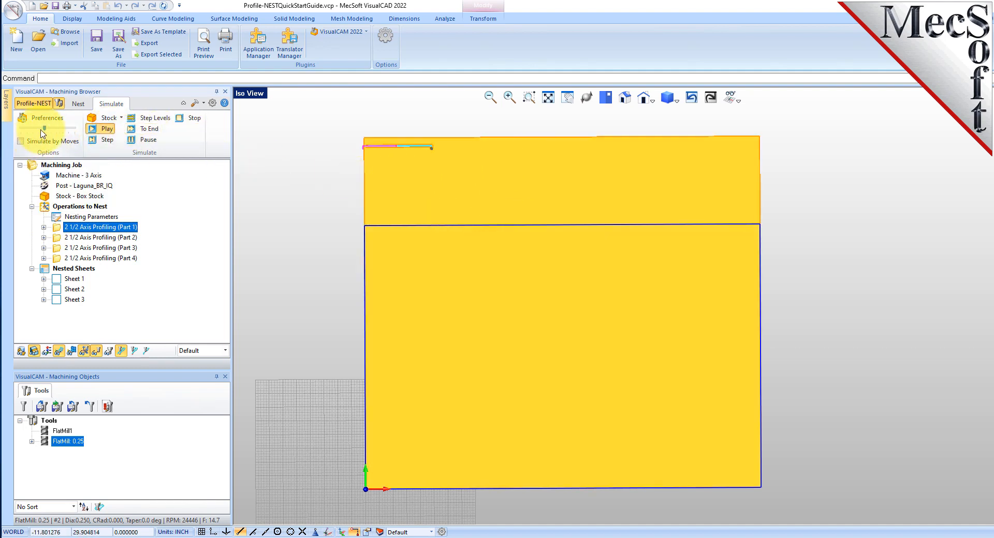
drag(45, 129, 74, 128)
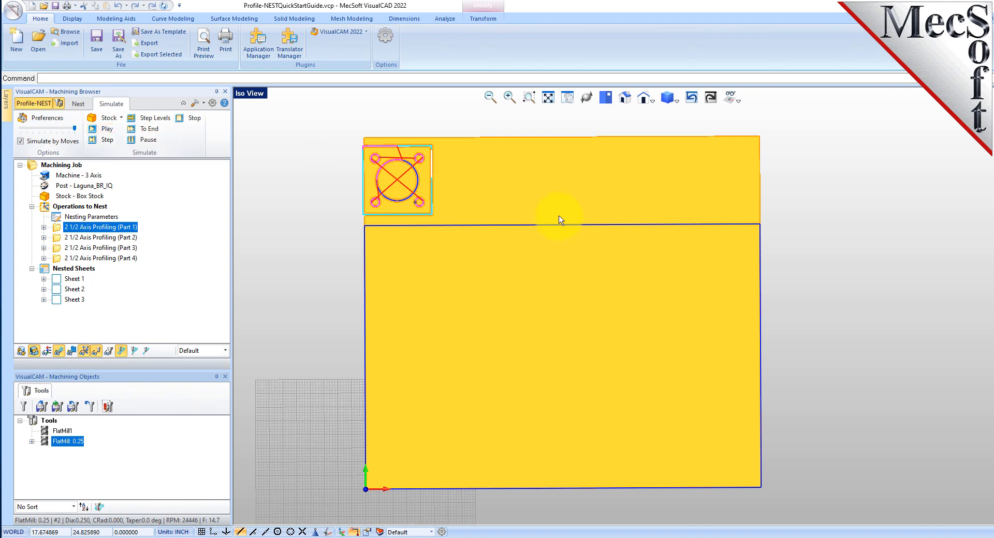
scroll(375, 157, up, 3)
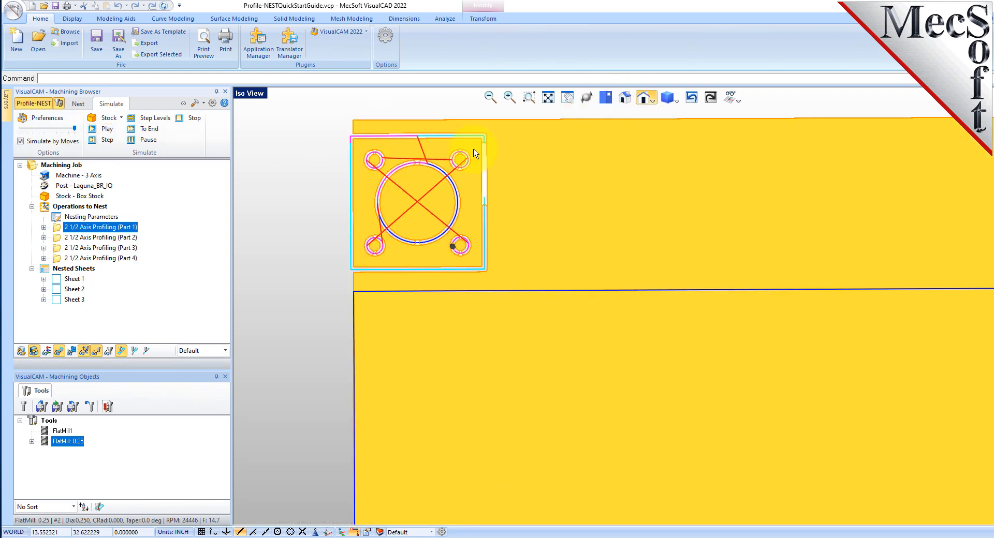
scroll(376, 135, up, 2)
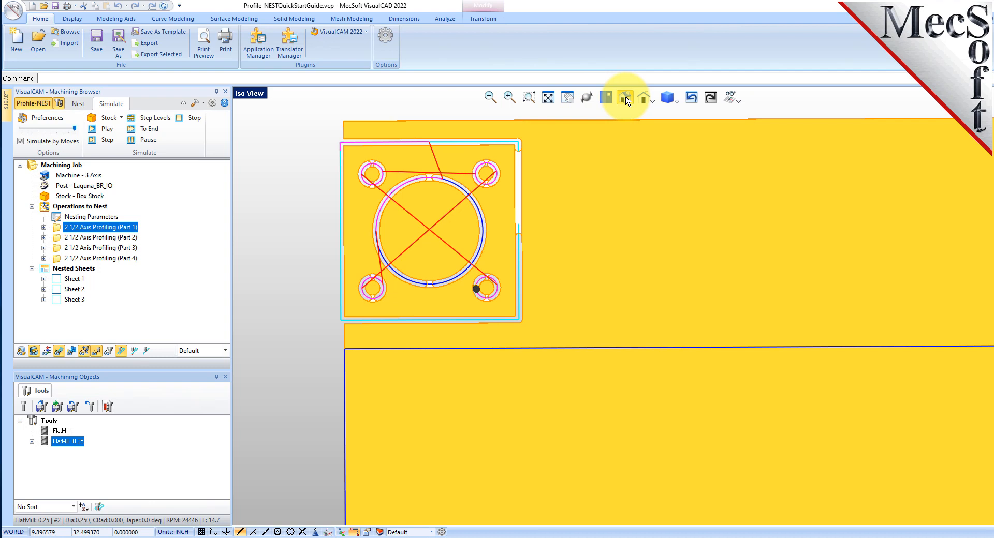
Step: Simulate the Part 2, Part 3 and Part 4 profiling operations in isometric view and inspect the cut parts in the stock
click(625, 97)
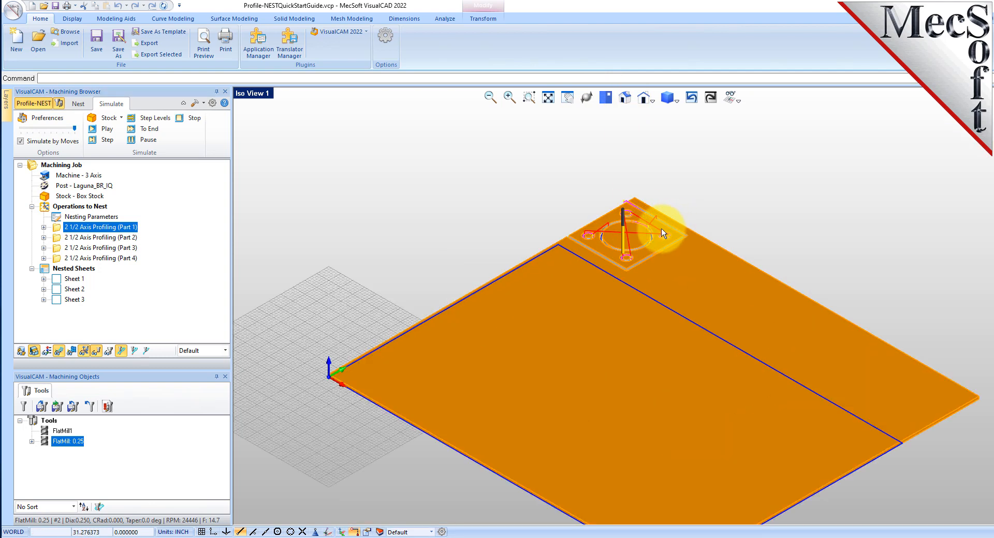
scroll(629, 228, up, 3)
scroll(629, 228, up, 2)
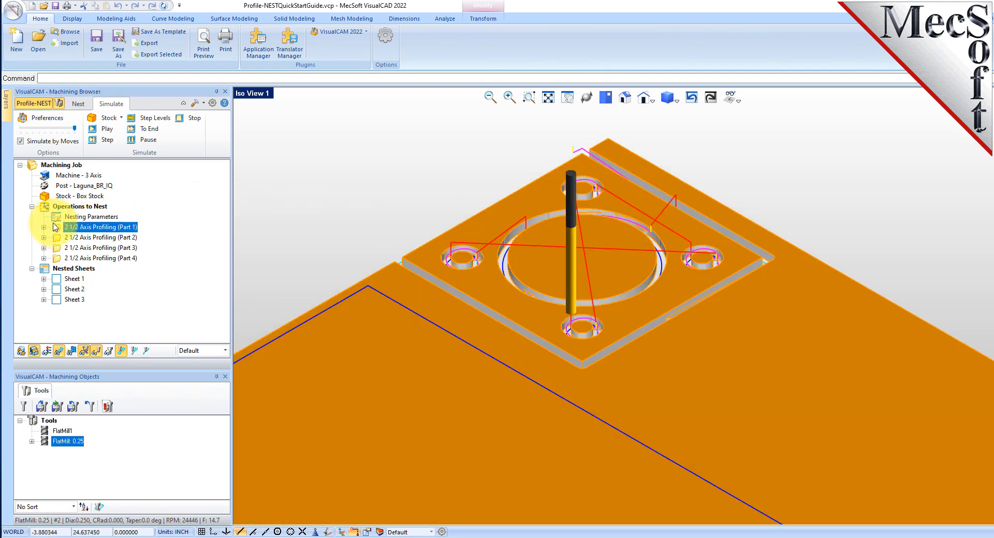
click(77, 237)
click(106, 129)
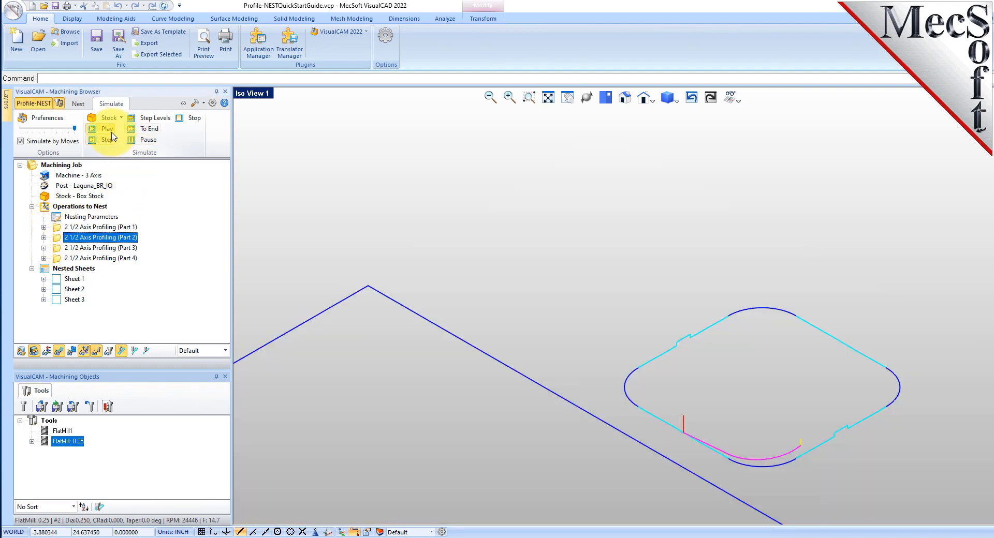
click(58, 249)
click(102, 129)
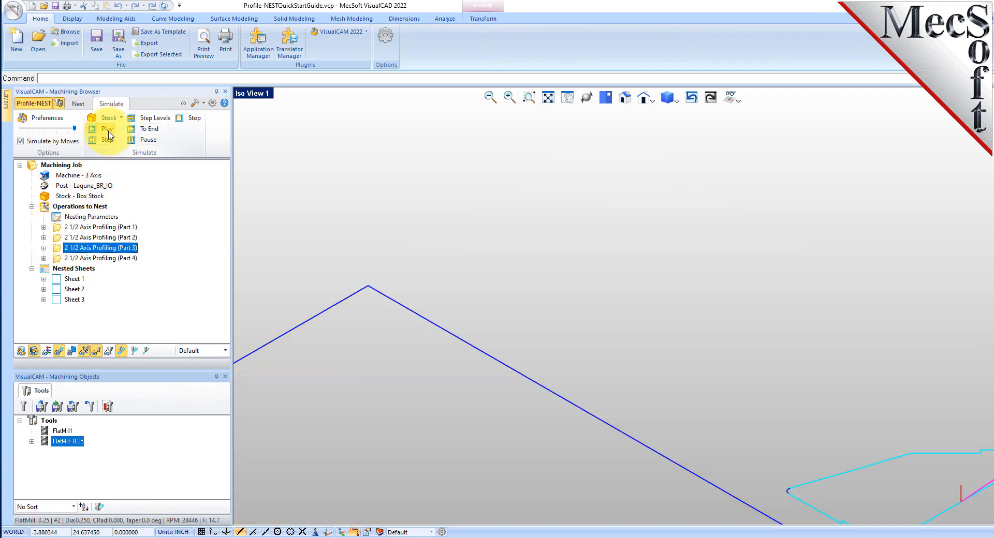
click(59, 259)
click(106, 128)
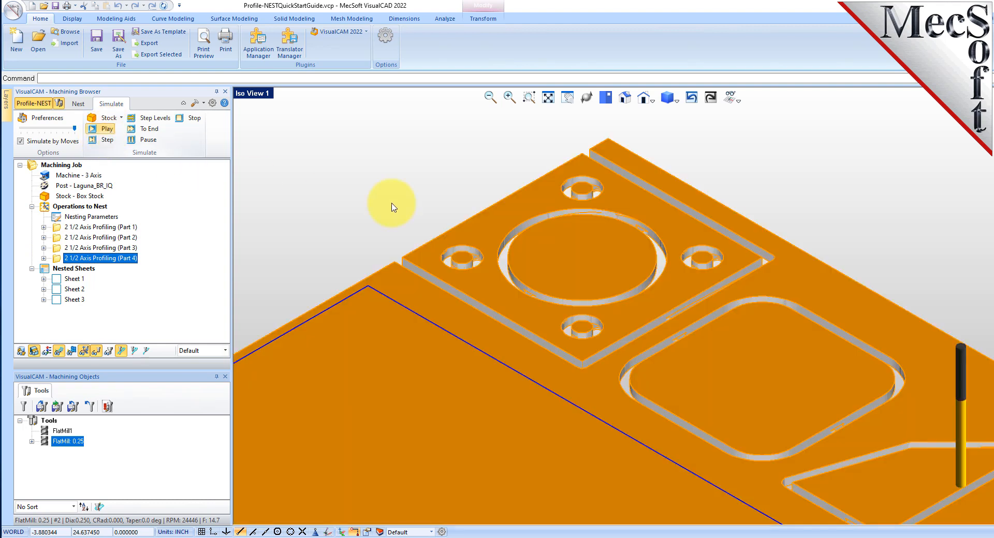
scroll(505, 215, down, 2)
scroll(462, 151, down, 4)
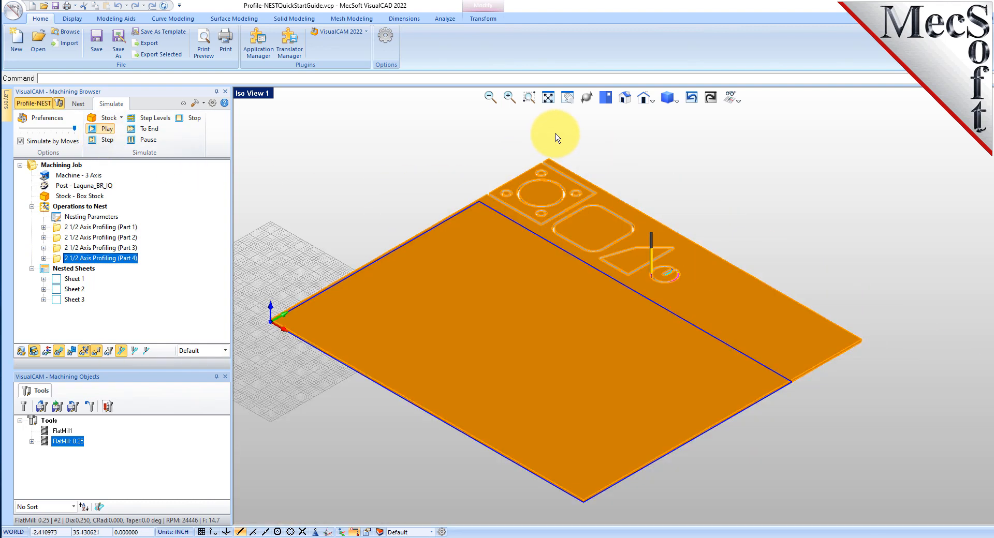
scroll(453, 202, up, 1)
Step: Set the maximum simulation display interval to 1000 moves and simulate cutting the nested parts on Sheet 1
click(73, 279)
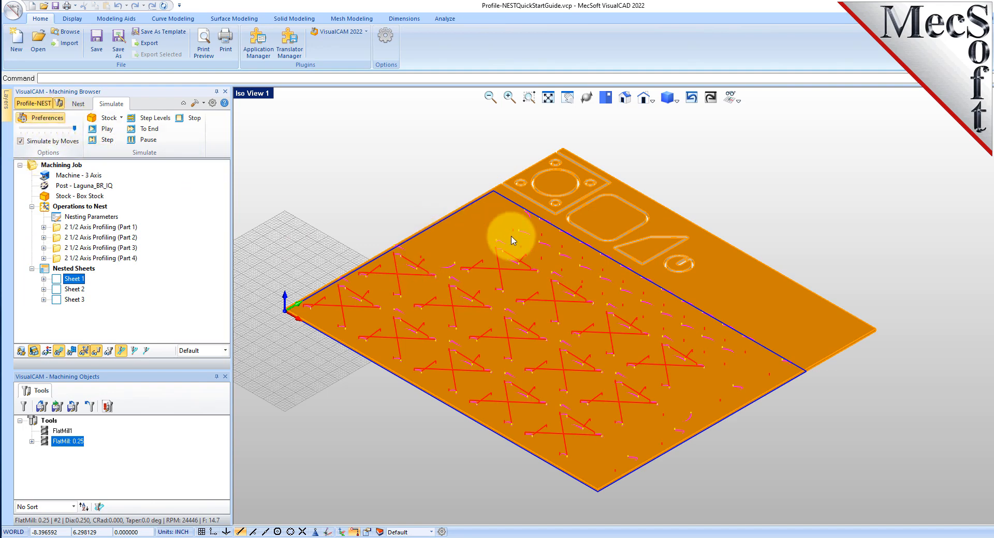
drag(570, 192, 529, 190)
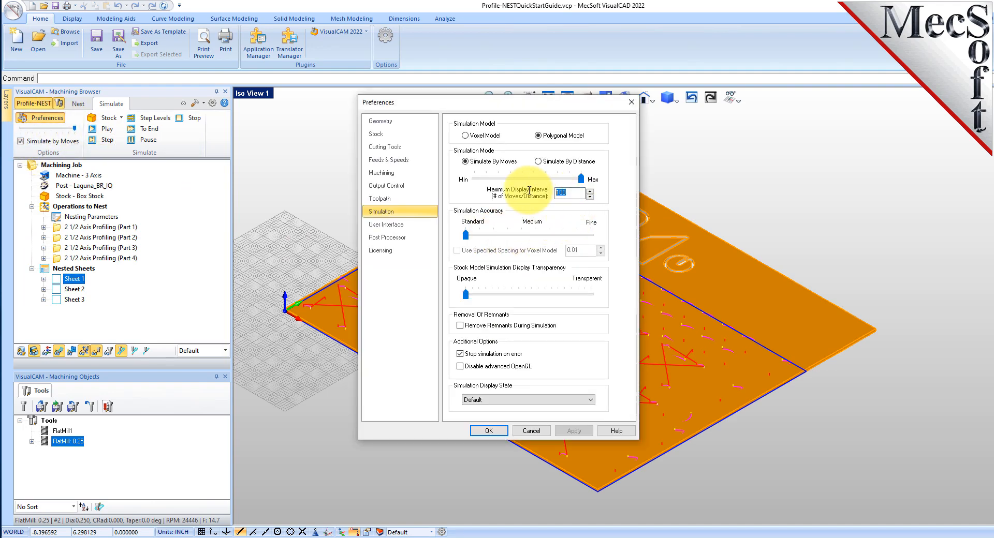
text(1000)
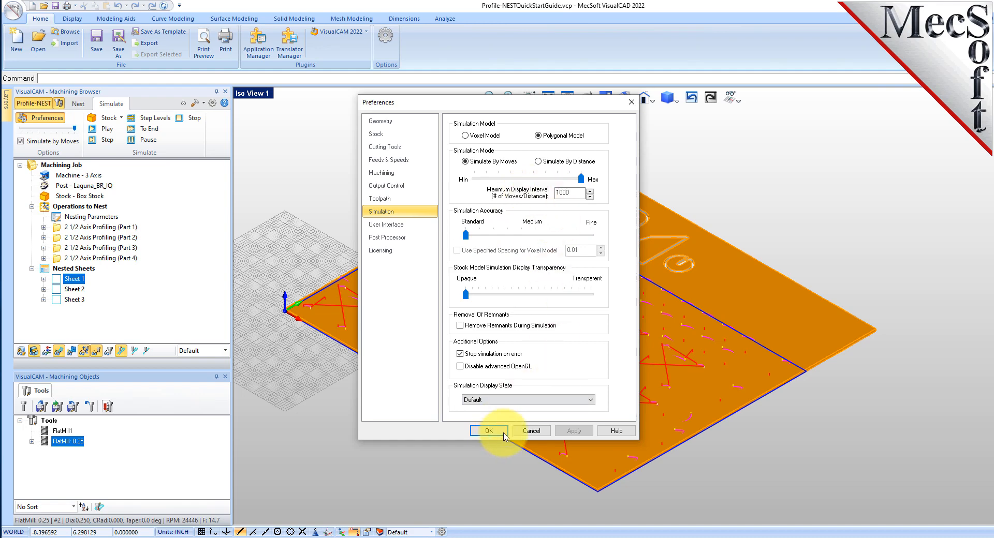
click(482, 430)
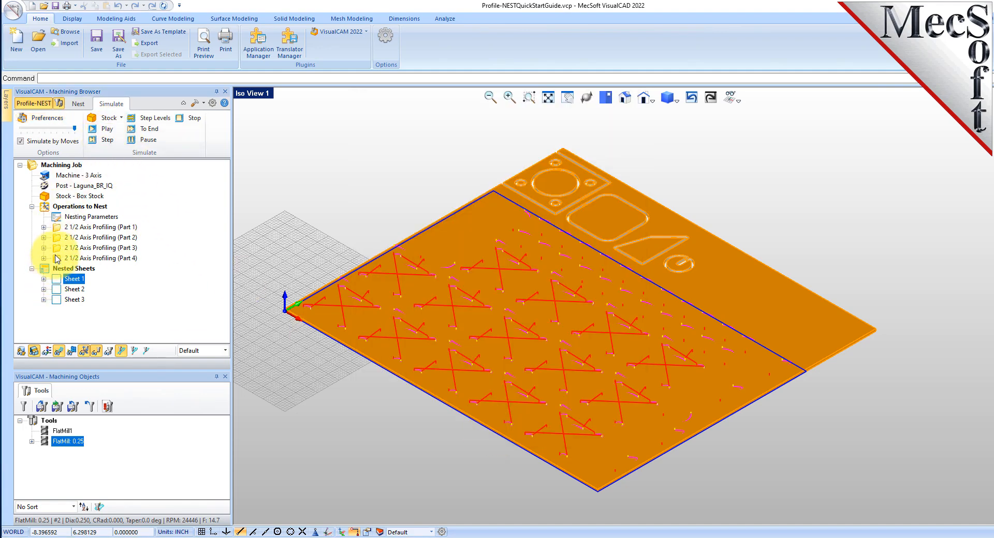
click(107, 130)
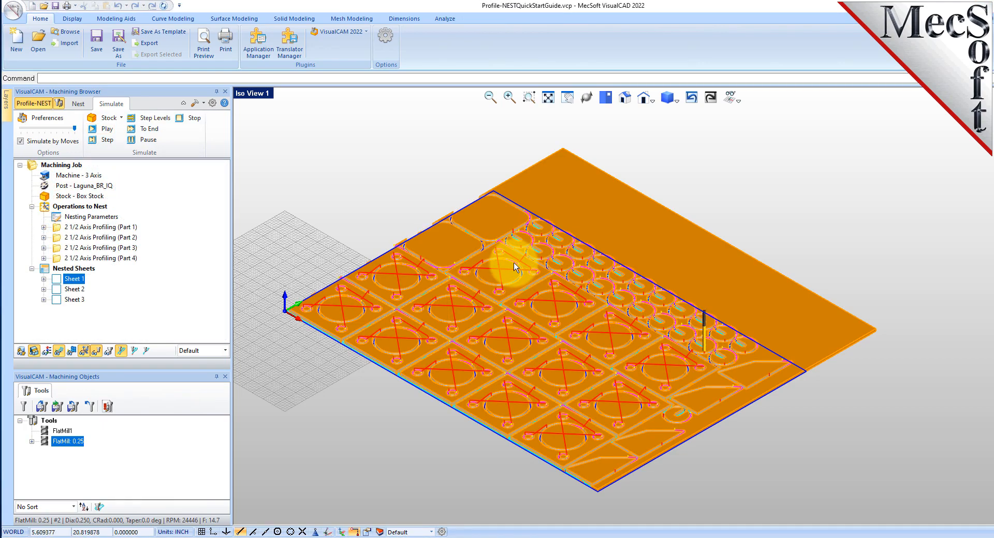
middle_drag(517, 268, 510, 239)
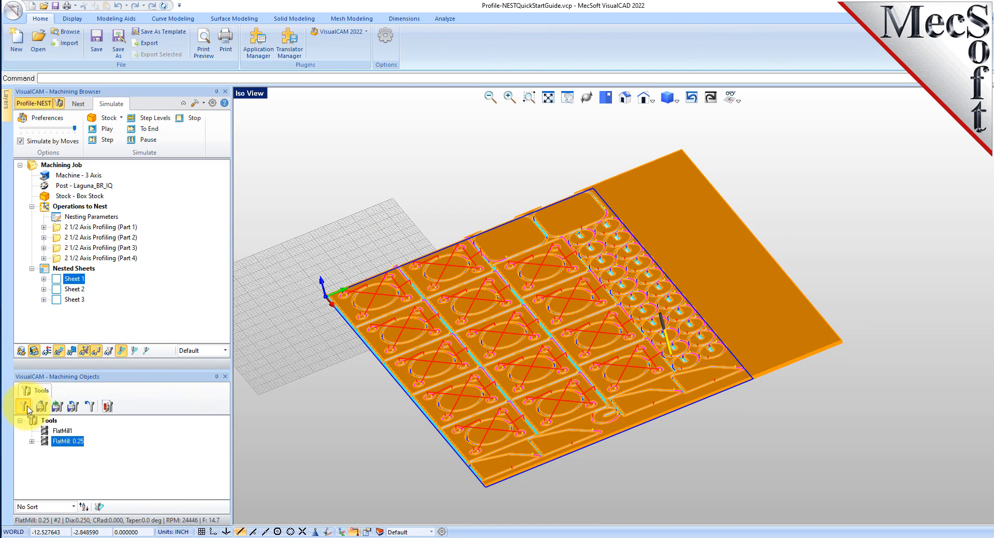
Step: Create a new flat mill named FlatMill: 0.125 with 0.125 shank and tool diameters, as tool number 3
click(28, 409)
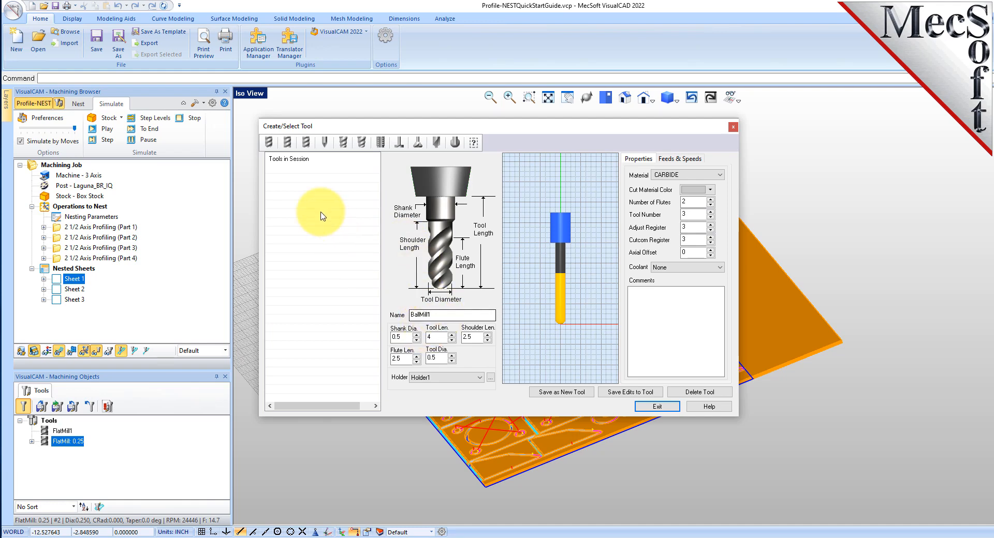
click(288, 144)
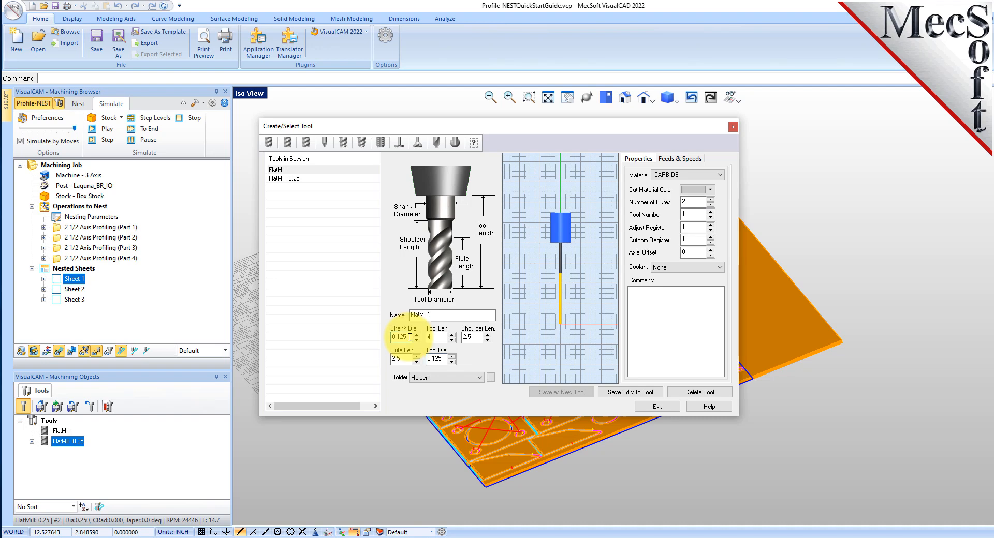
click(437, 314)
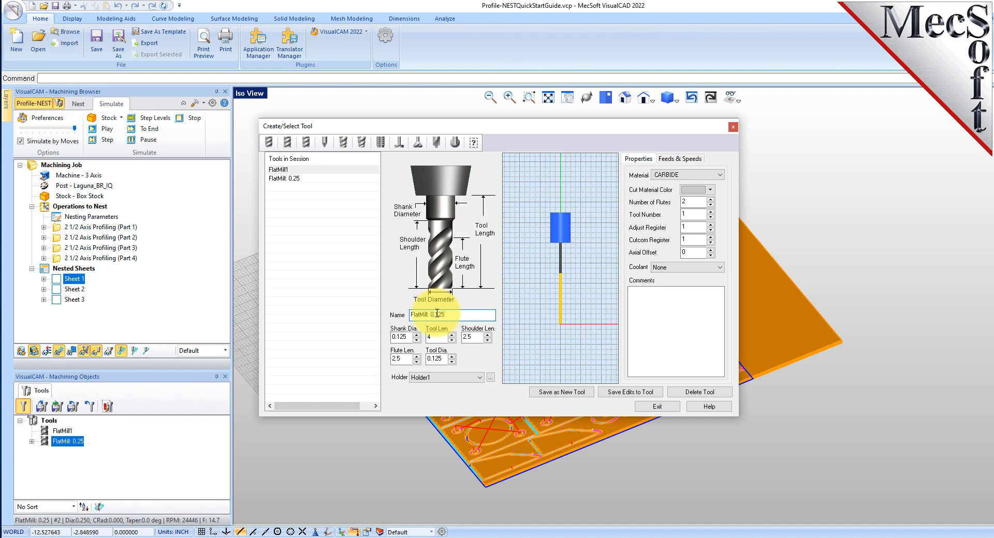
double_click(700, 216)
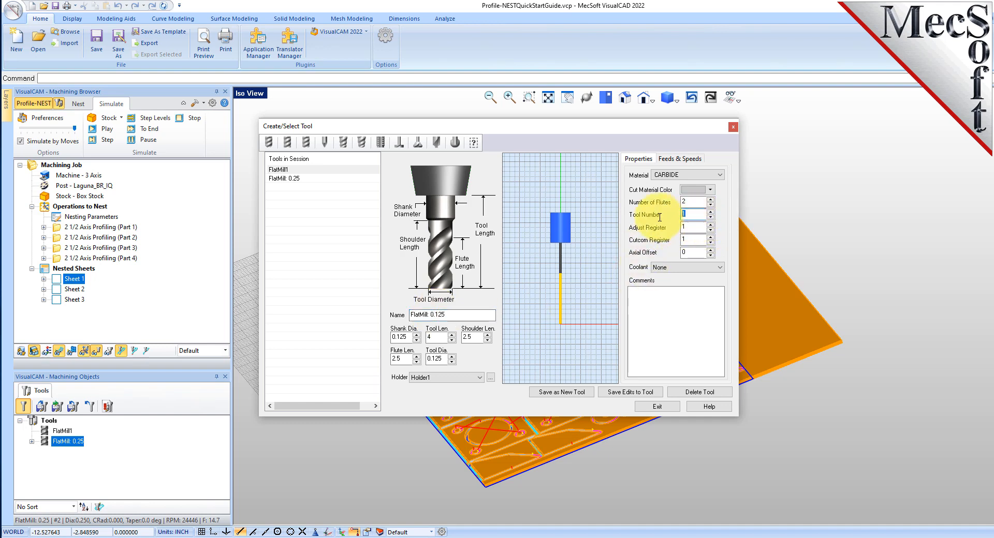
text(2)
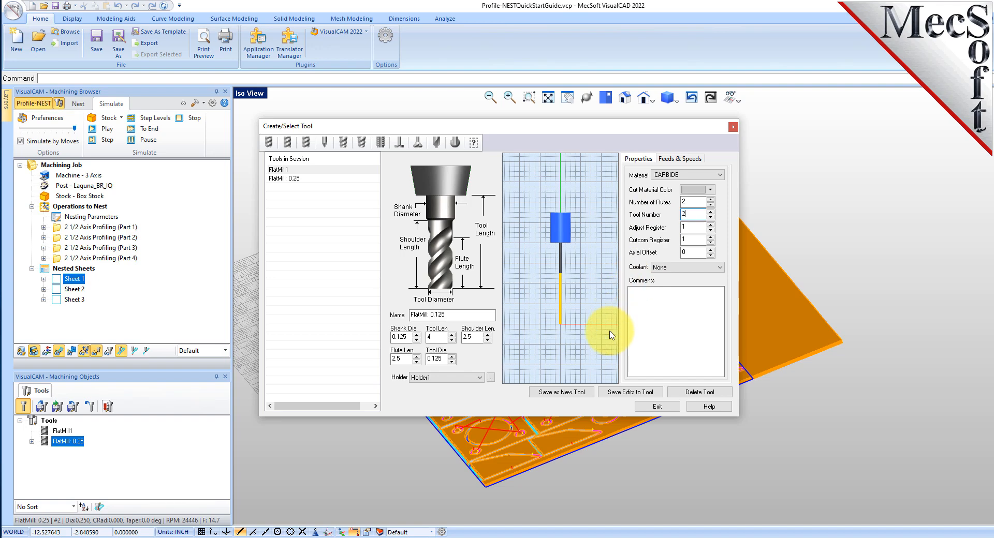
click(569, 393)
click(539, 312)
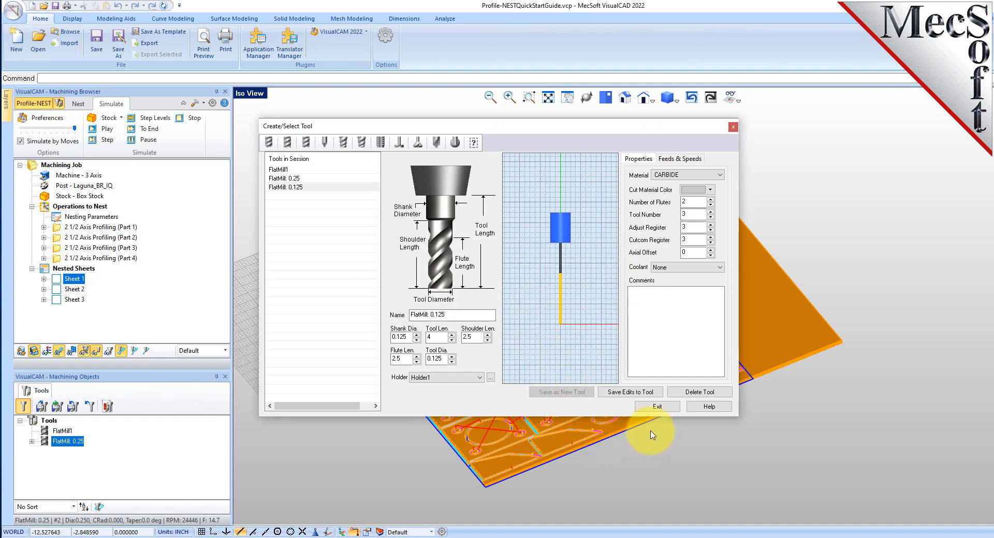
click(655, 407)
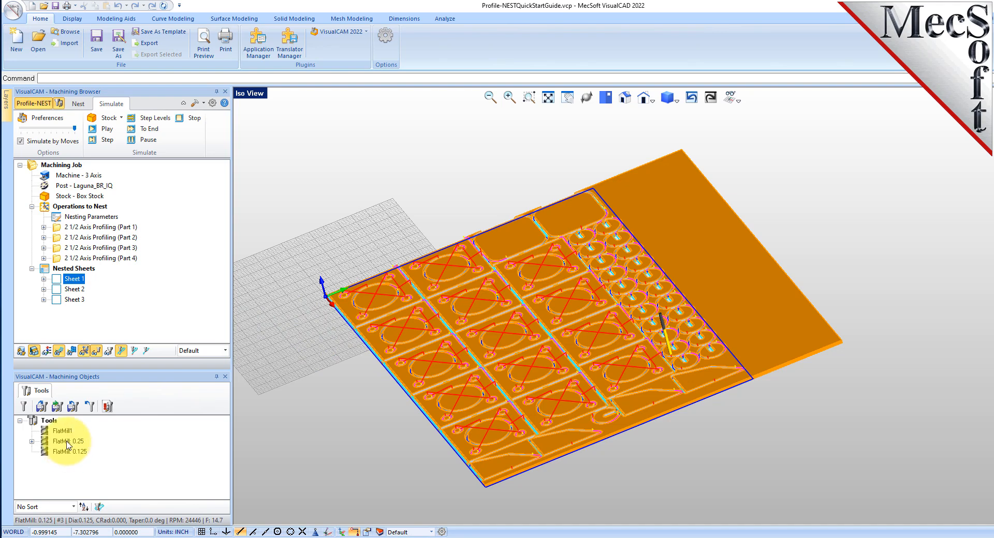
click(56, 454)
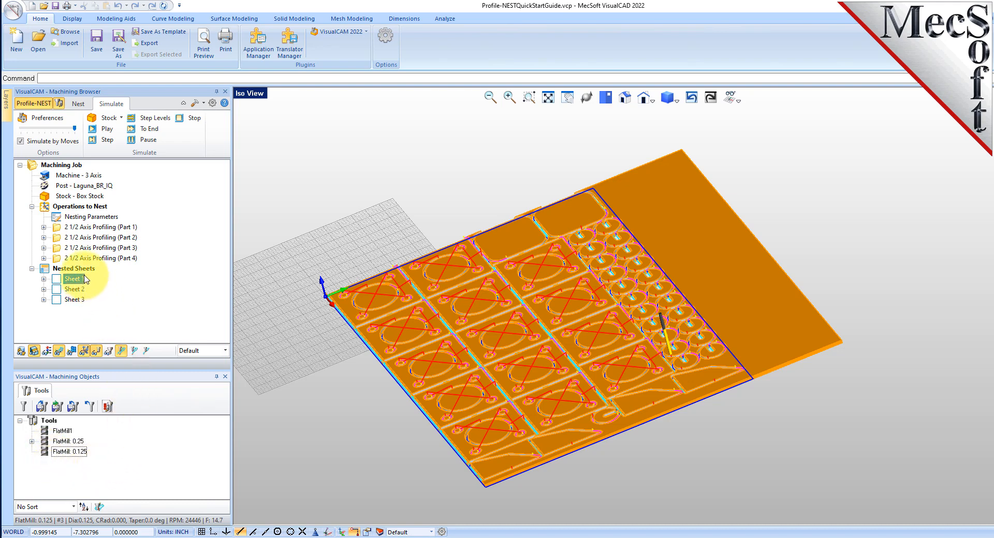
Step: Assign the FlatMill: 0.125 tool to the Part 2 profiling operation and regenerate its toolpath
click(58, 241)
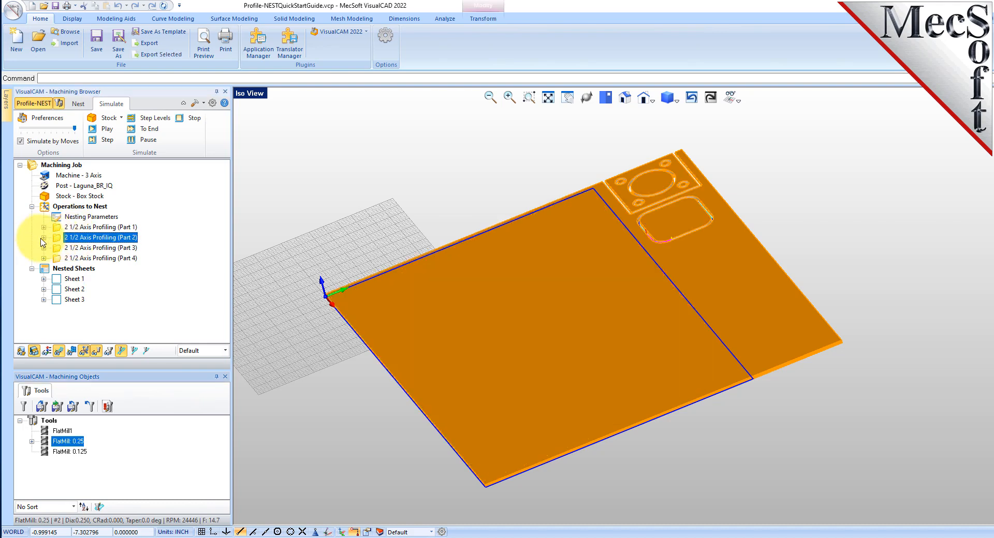
click(44, 237)
click(73, 258)
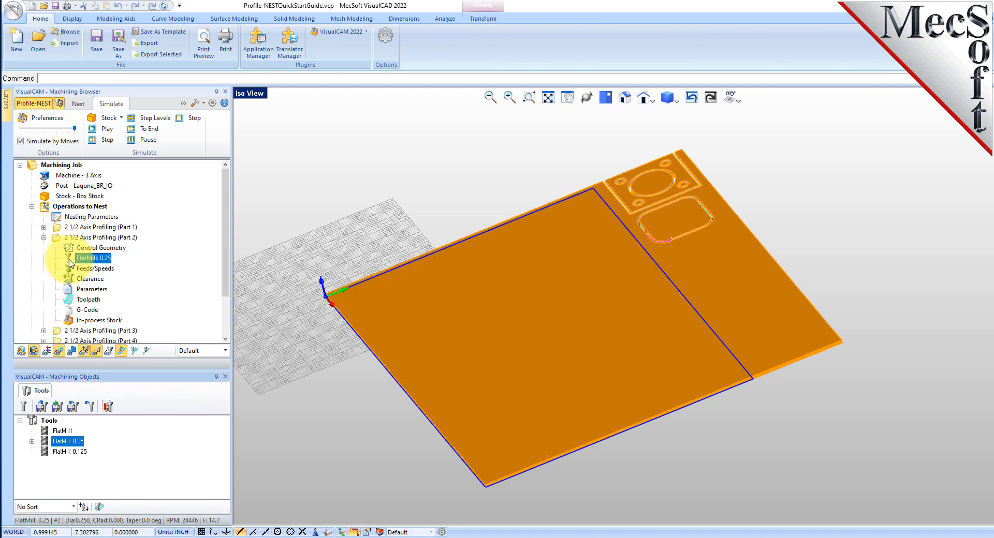
double_click(69, 260)
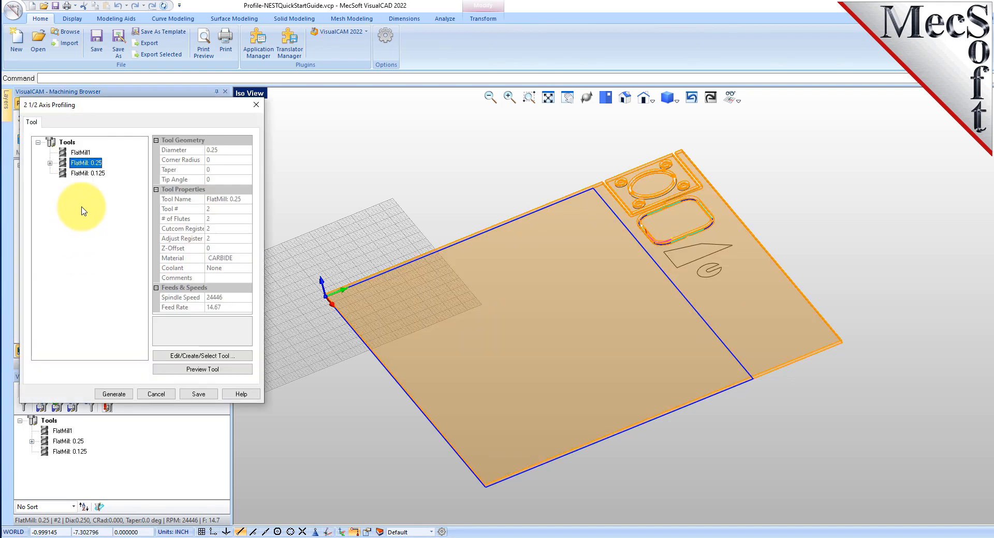
click(108, 394)
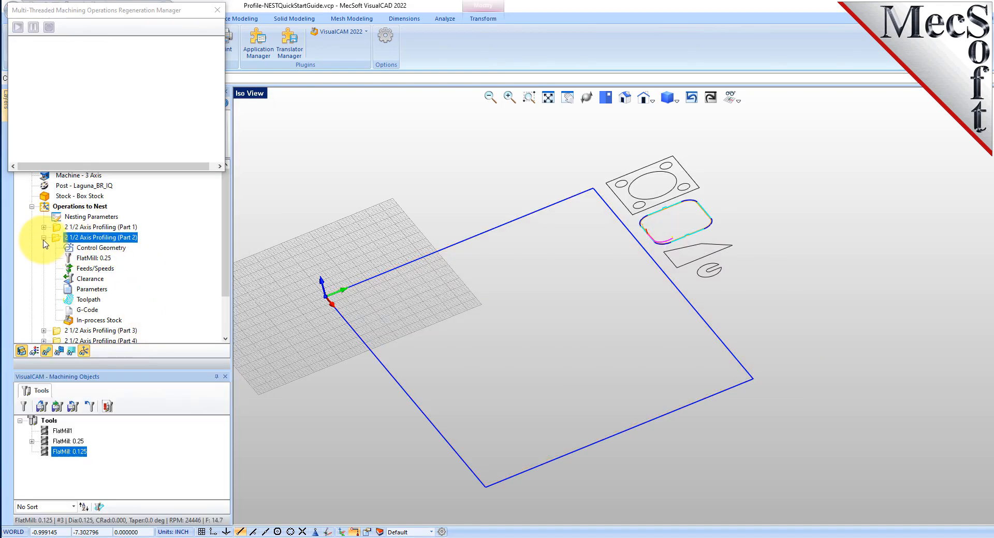
click(44, 238)
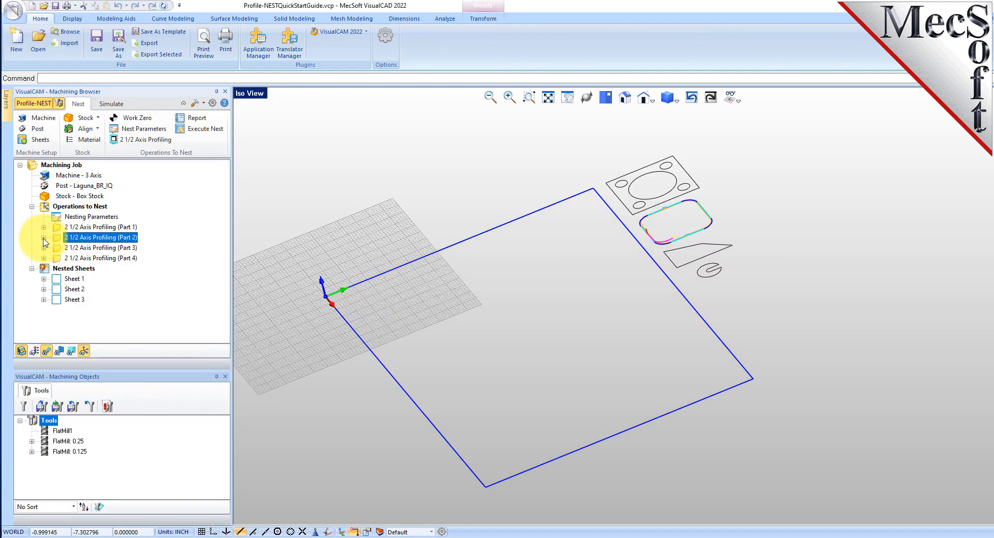
Step: Execute the nest again for the nested sheets
click(78, 270)
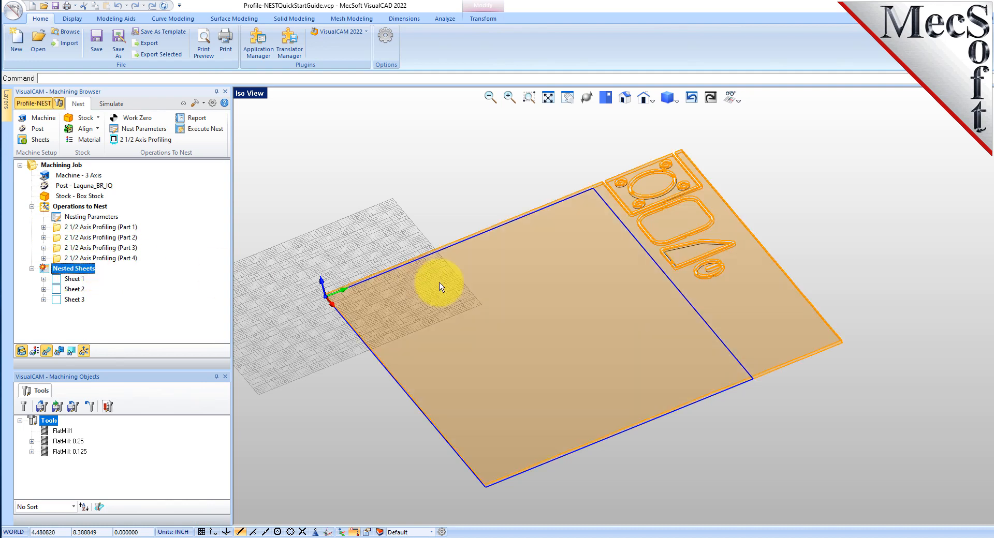
click(625, 98)
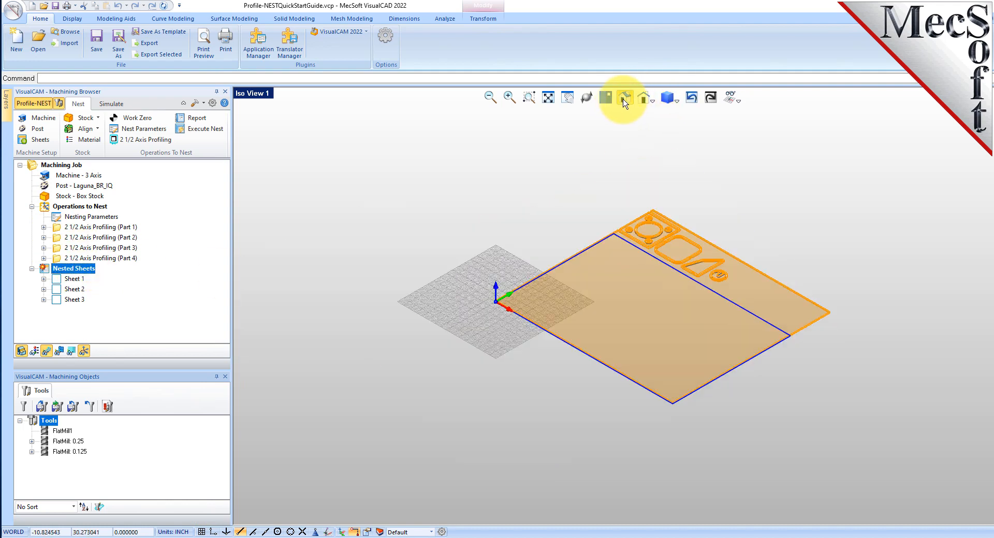
scroll(714, 267, up, 2)
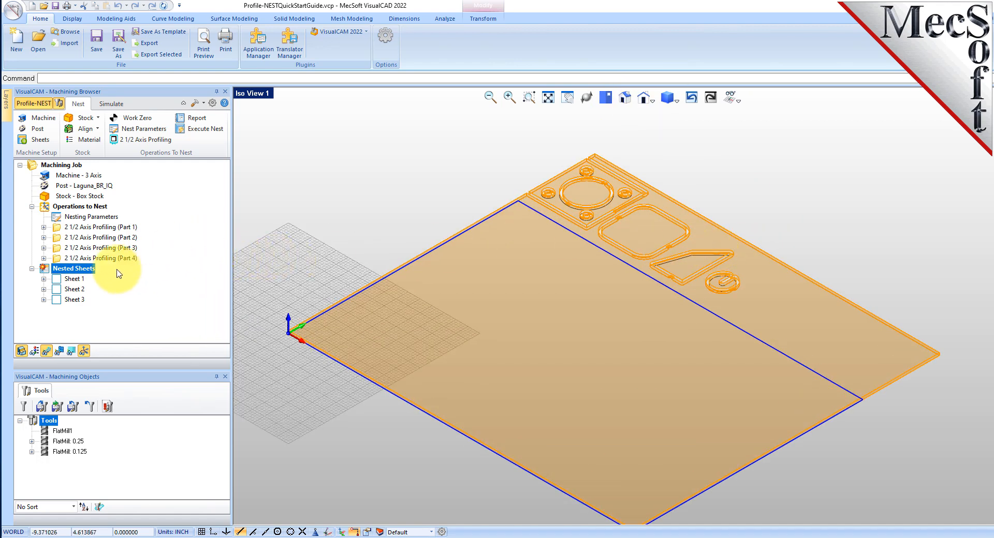
right_click(87, 273)
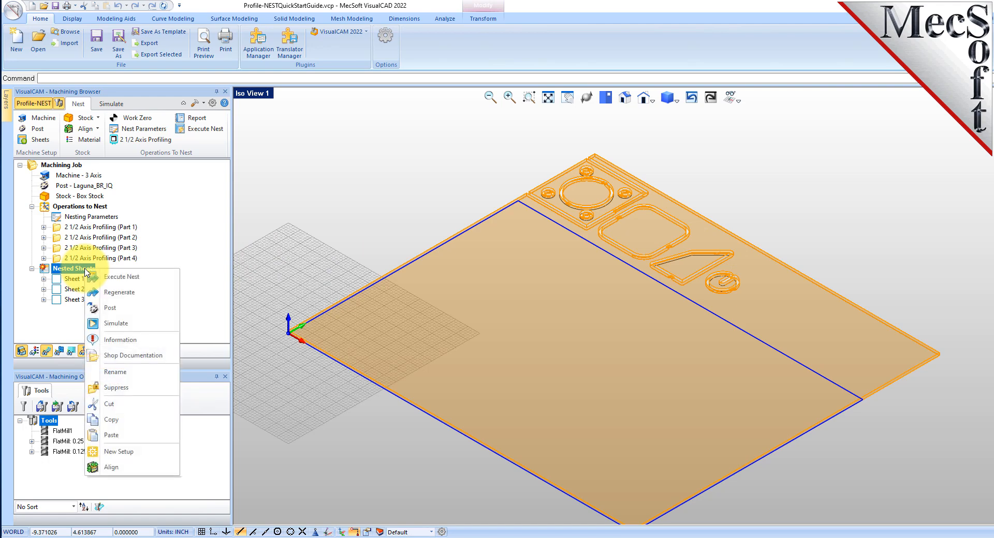
click(134, 279)
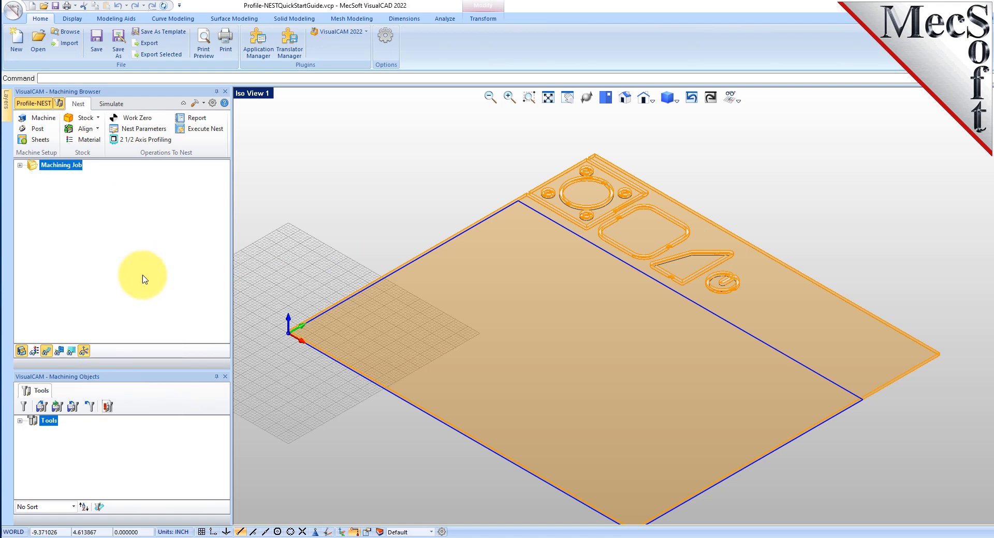
Step: Update the sheet count from the estimated number of sheets and execute the nest with the current nesting parameters
click(148, 133)
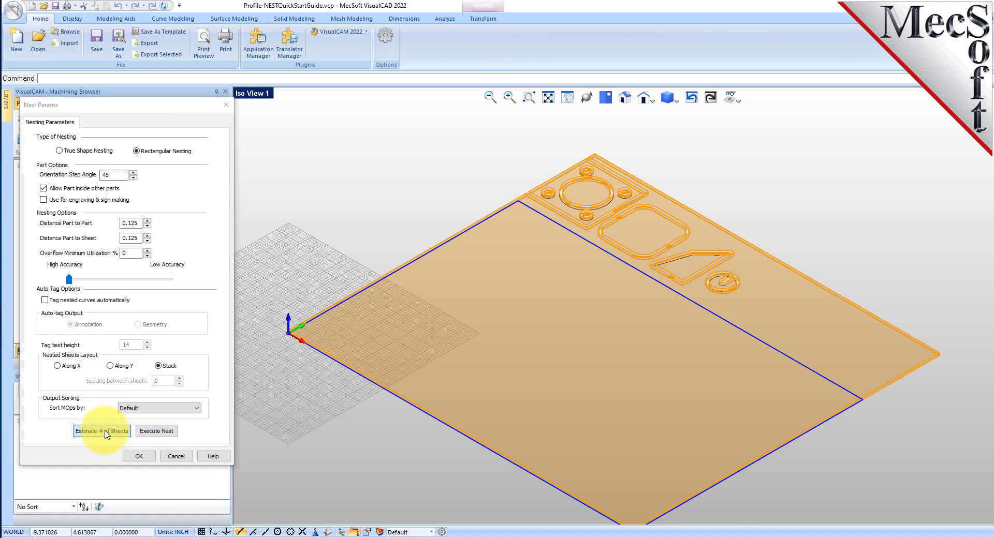
click(106, 432)
click(132, 335)
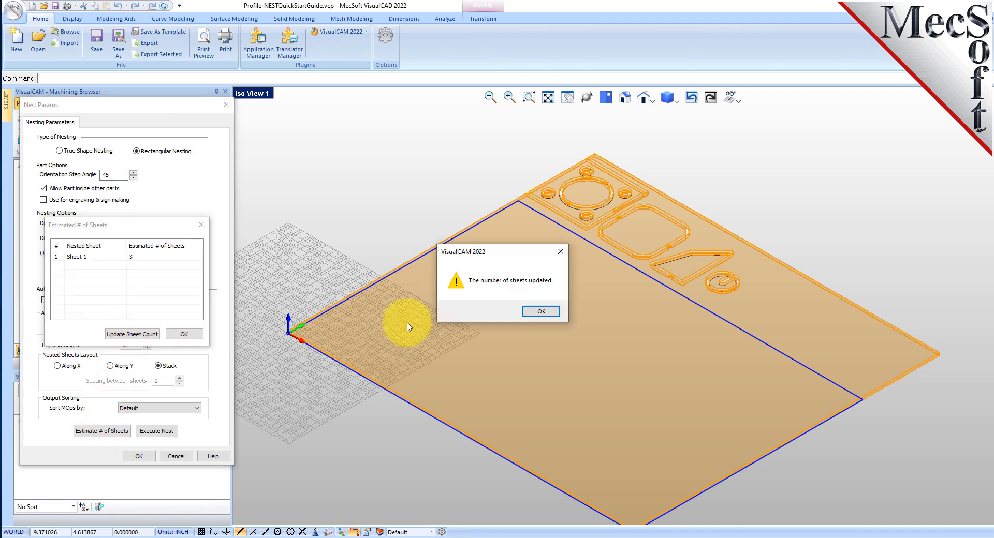
click(541, 311)
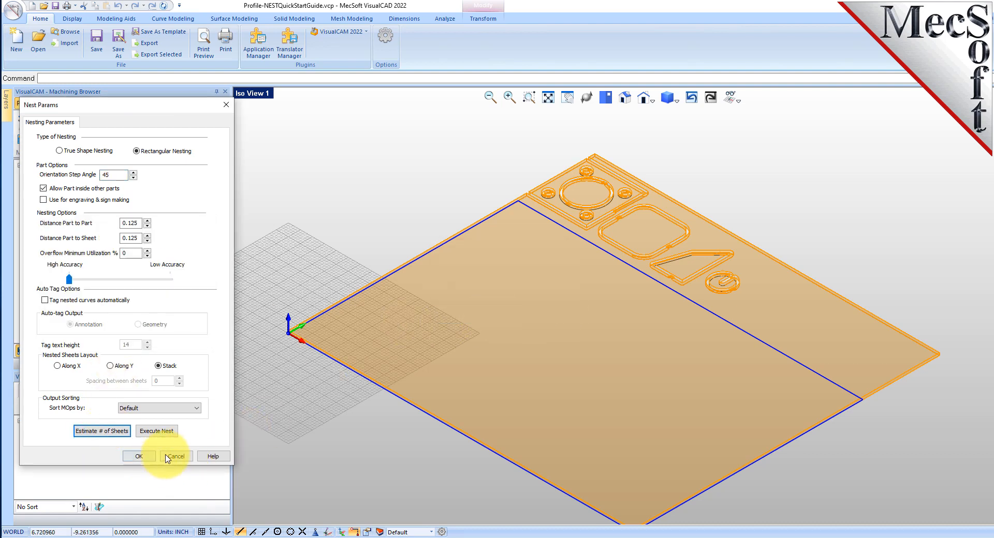
click(161, 434)
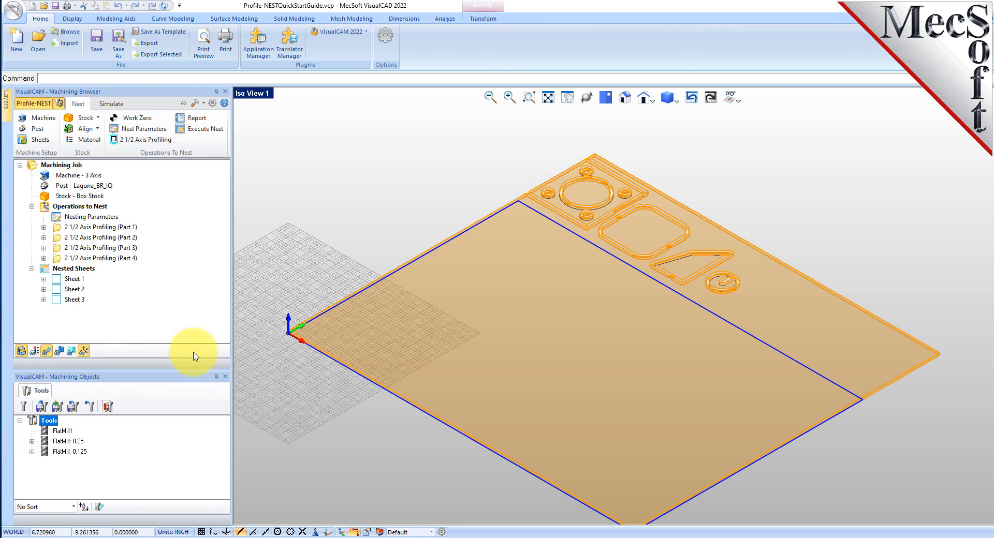
click(64, 269)
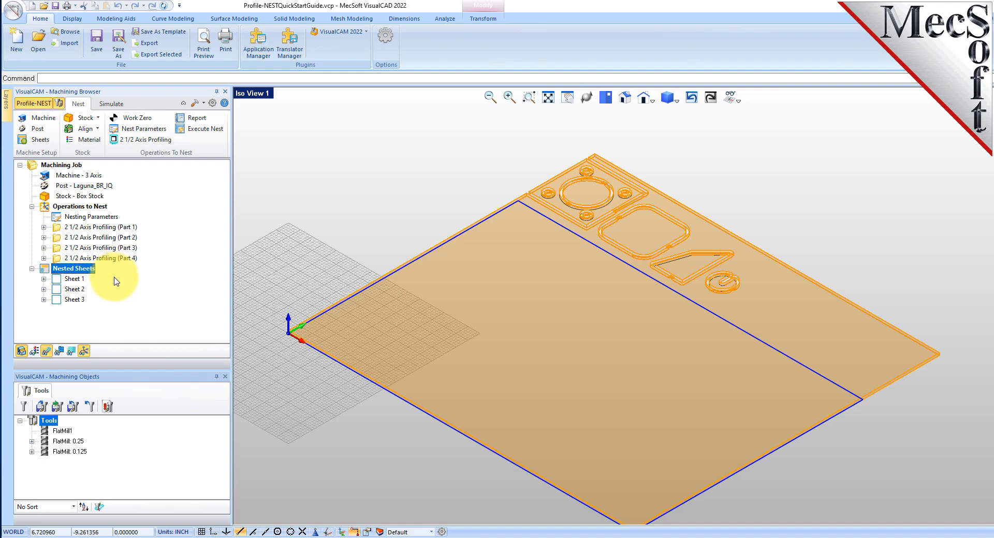
Step: Review the toolpaths on the nested sheets, then view the nesting parameters and close them without changes
click(74, 279)
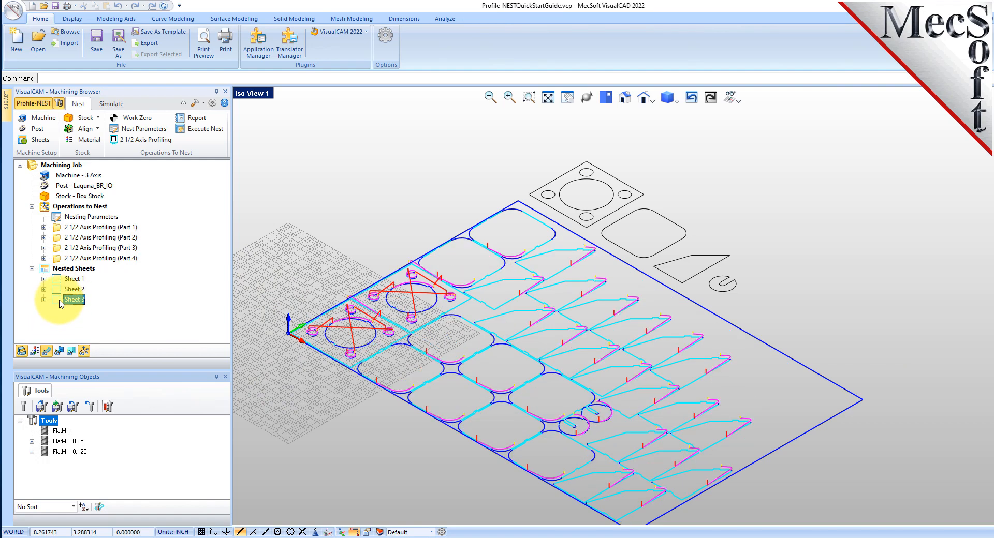
click(59, 279)
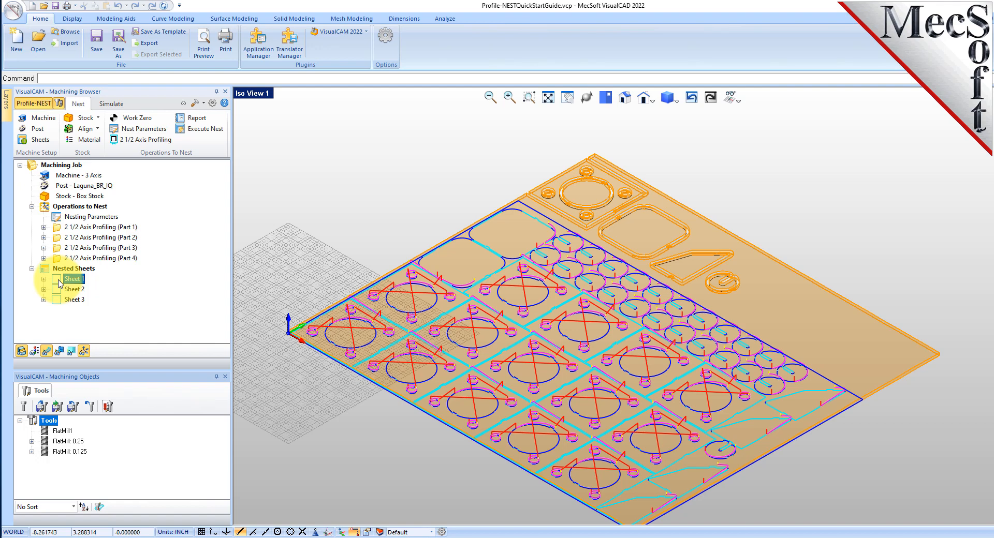
double_click(59, 219)
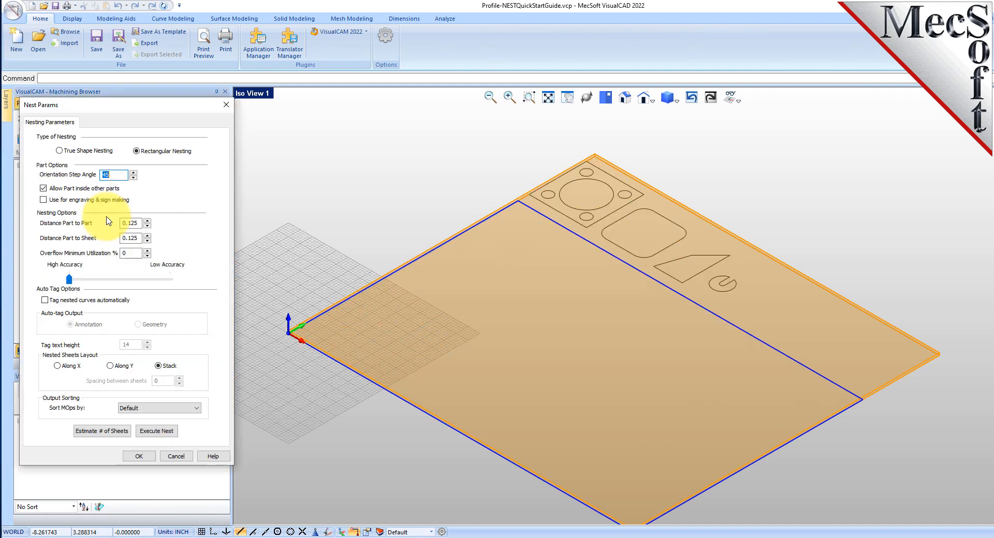
click(147, 432)
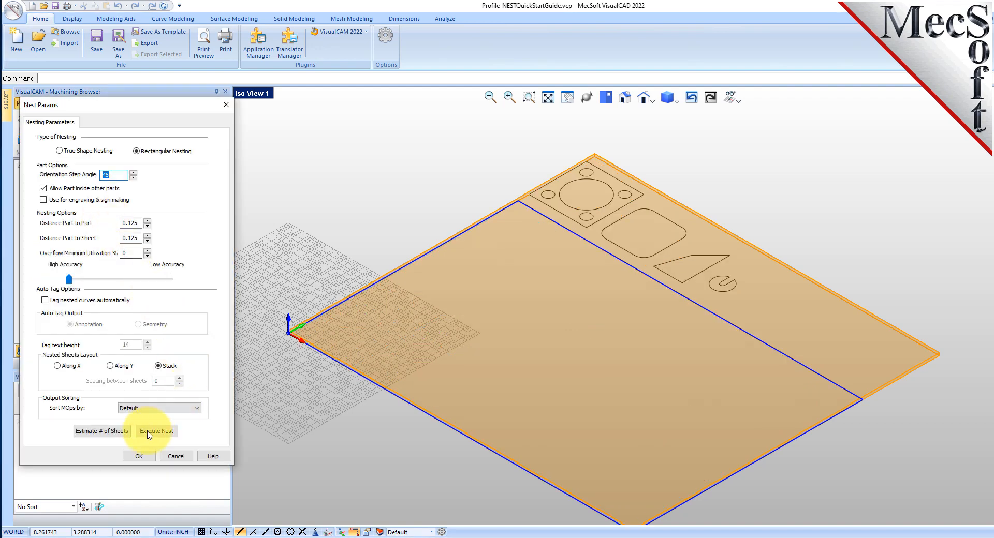
click(187, 457)
click(83, 269)
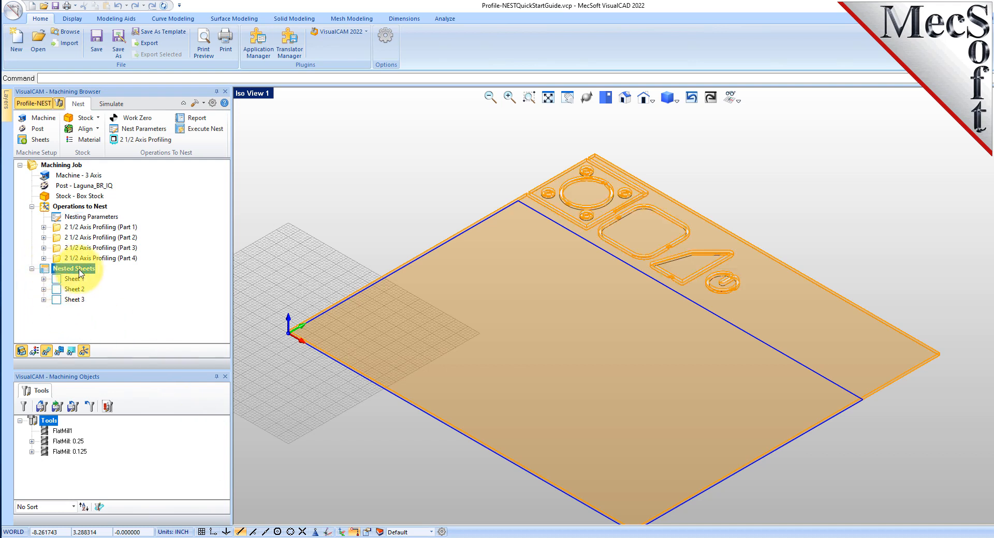
right_click(87, 270)
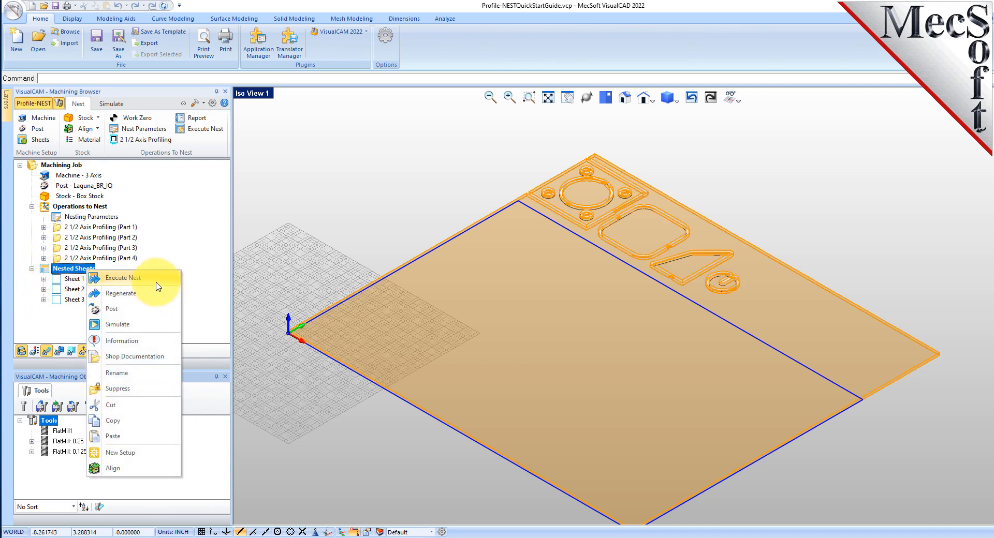
click(207, 253)
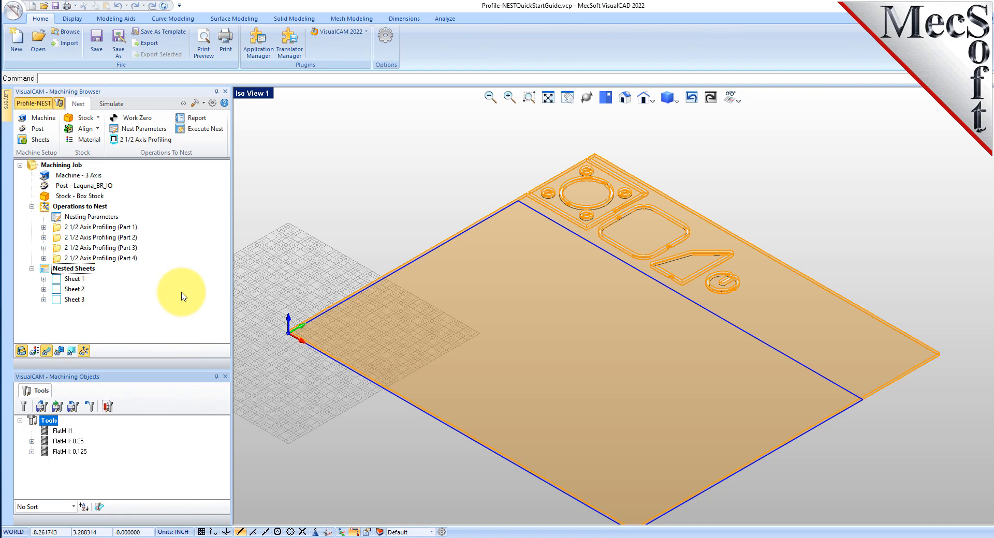
Step: Expand Sheet 1's list of profiling operations and hide the Machining Objects browser
click(43, 279)
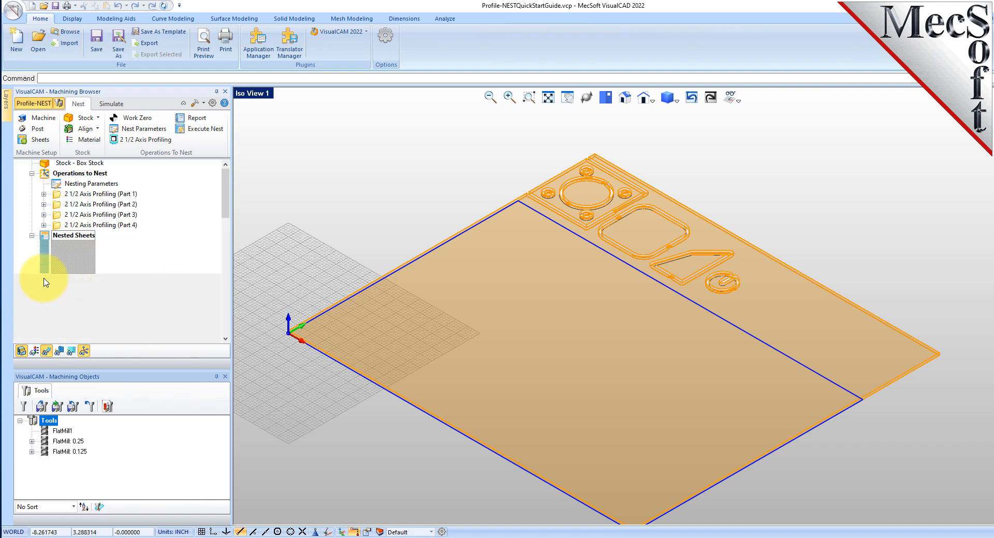
click(59, 104)
Step: Go through Part 1 profiling operations 1 to 10 on Sheet 1 one by one to examine each toolpath
click(104, 176)
click(103, 185)
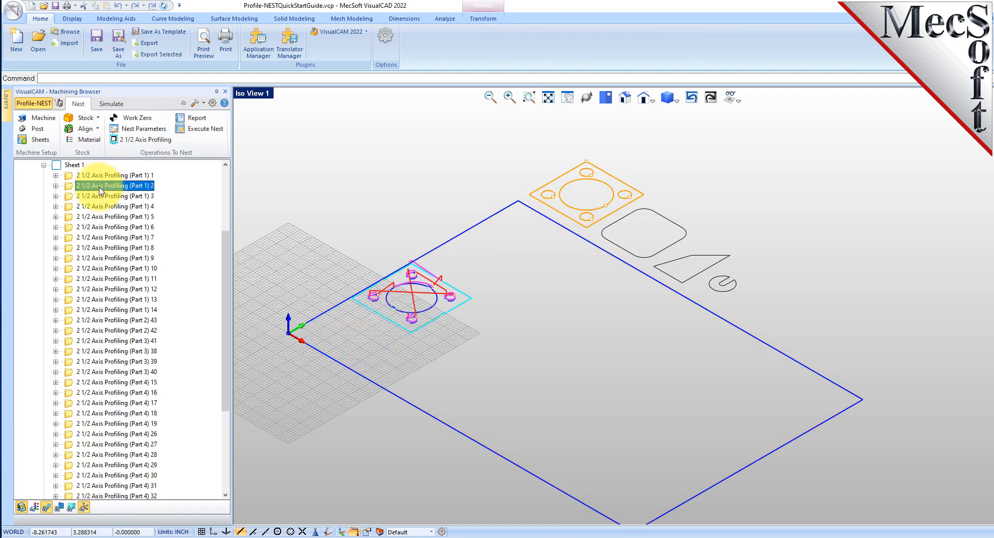
click(105, 198)
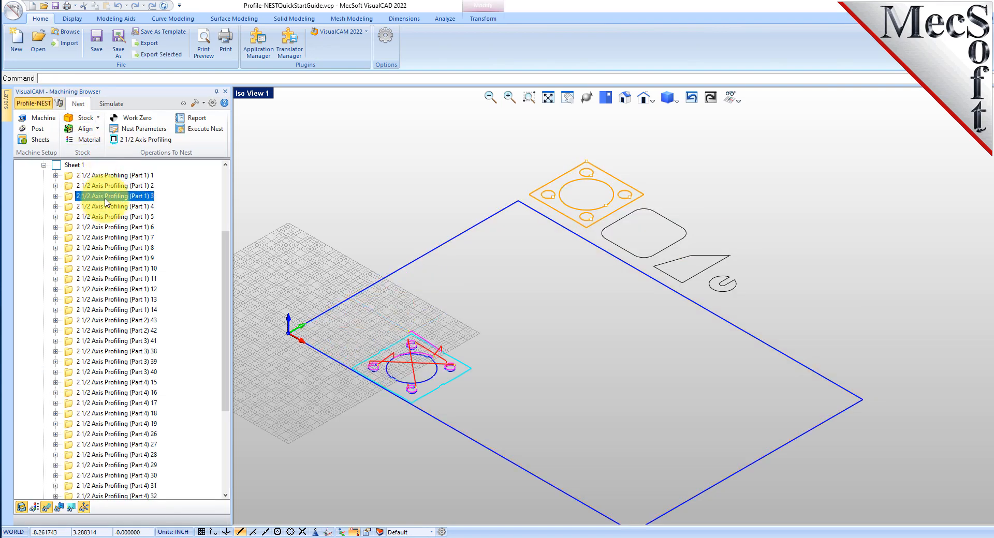
key(Down)
key(Down)
key(Down)
key(Down)
key(Down)
key(Down)
key(Down)
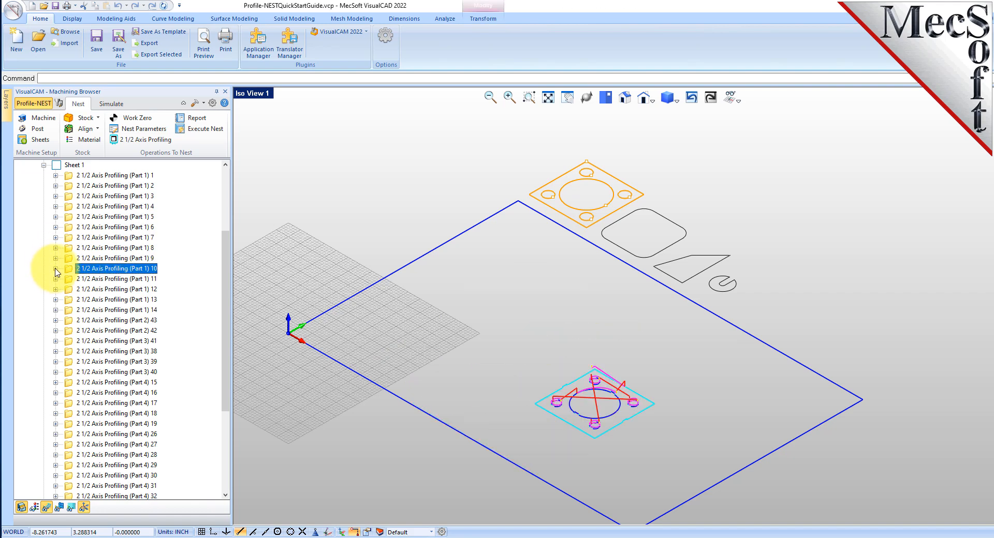
Step: Examine the contents and available commands of Part 1 profiling operation 10 on Sheet 1, and collapse it again
click(56, 269)
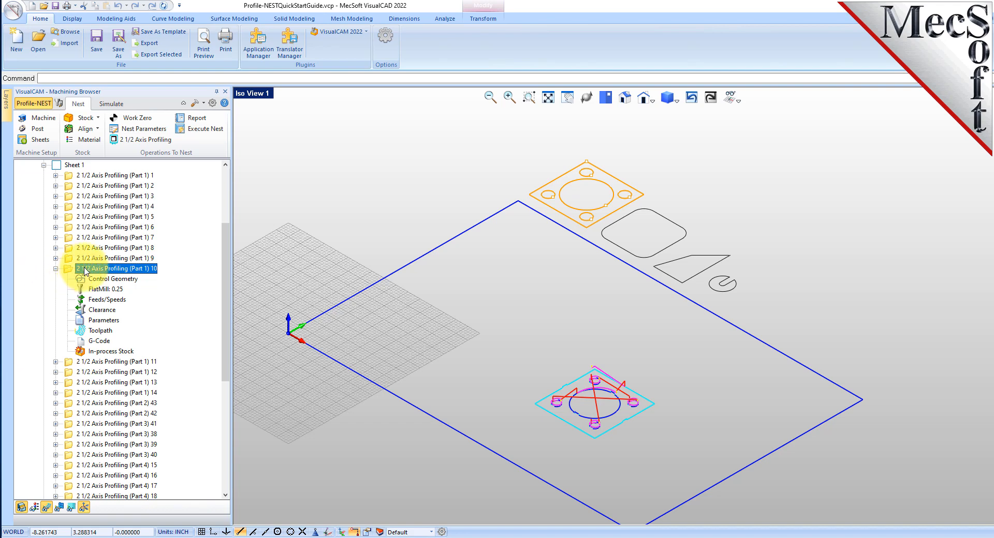
right_click(83, 269)
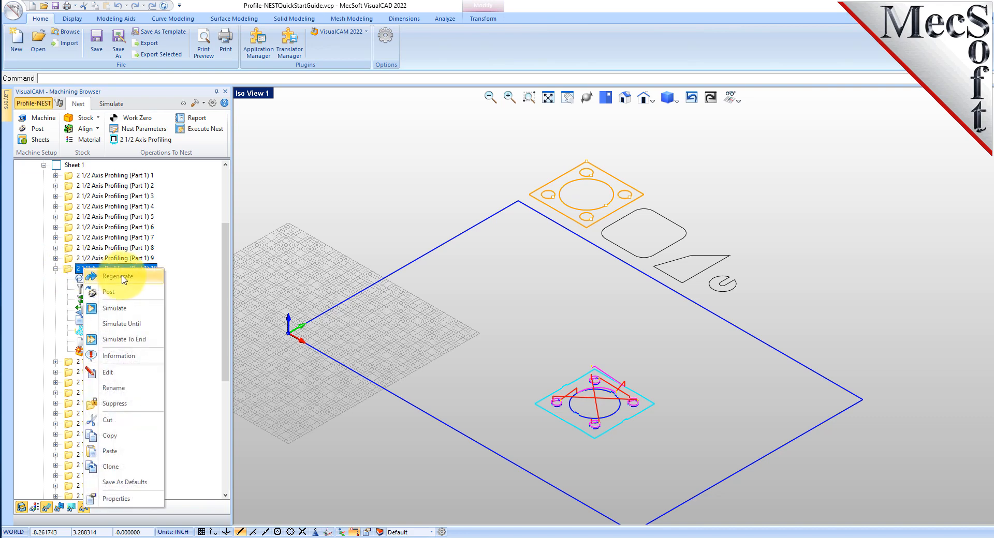
click(122, 277)
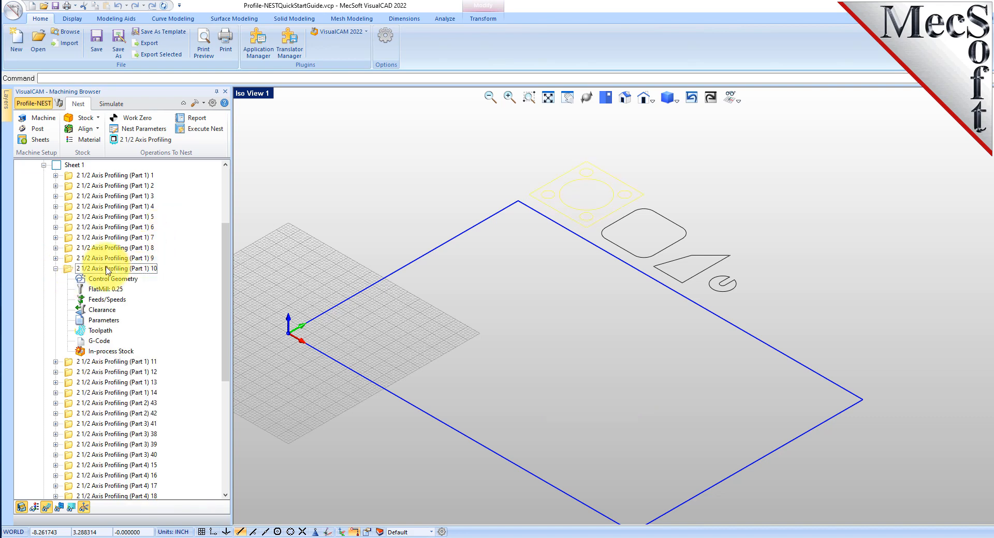
click(56, 269)
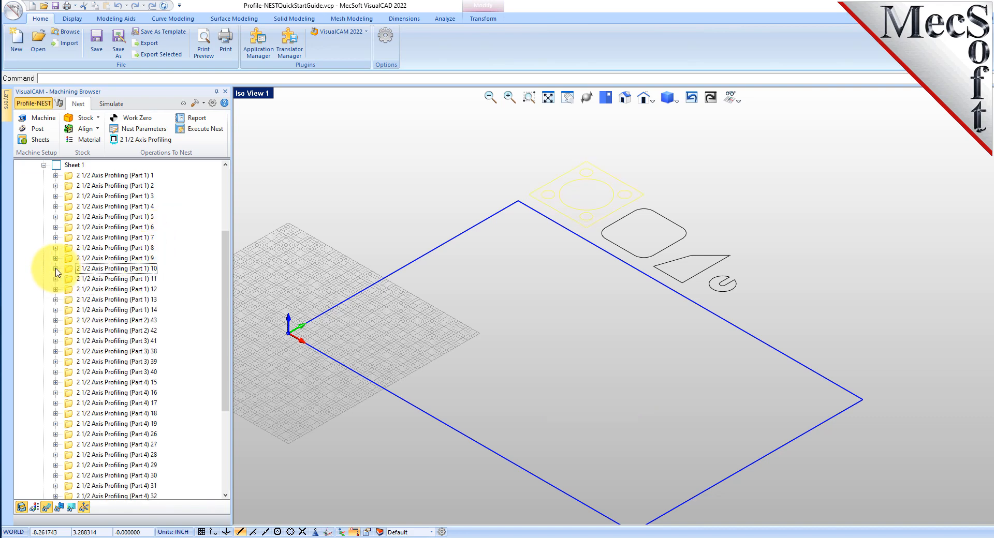
Step: Look through Sheet 1's full list of operations, collapse it, and display all toolpaths on the sheet
scroll(103, 285, up, 4)
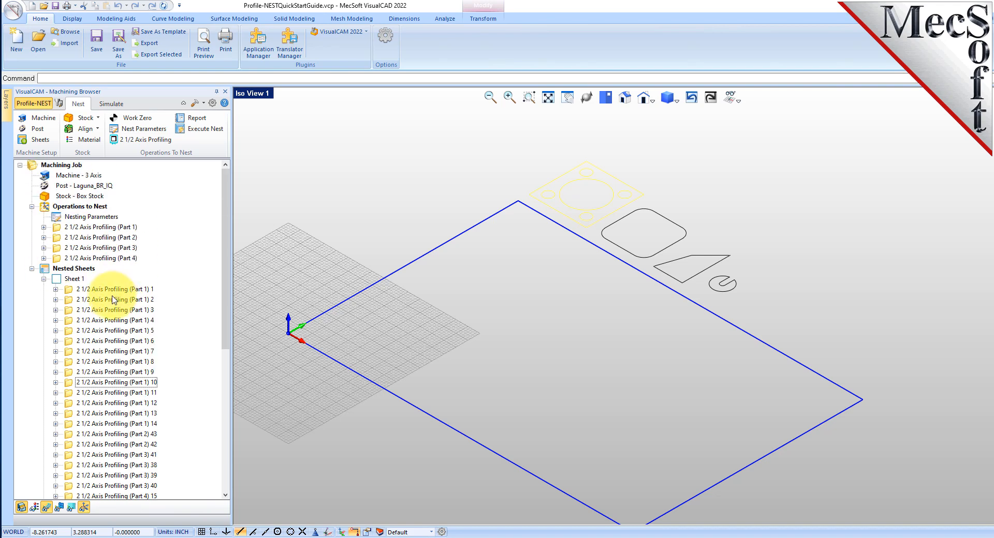
scroll(103, 295, down, 8)
scroll(101, 296, up, 7)
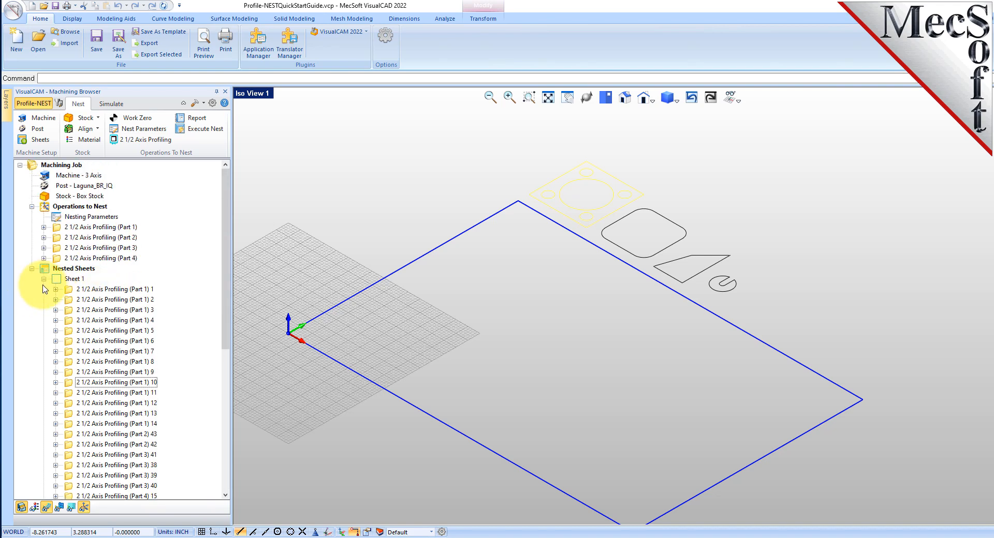
click(43, 279)
click(73, 279)
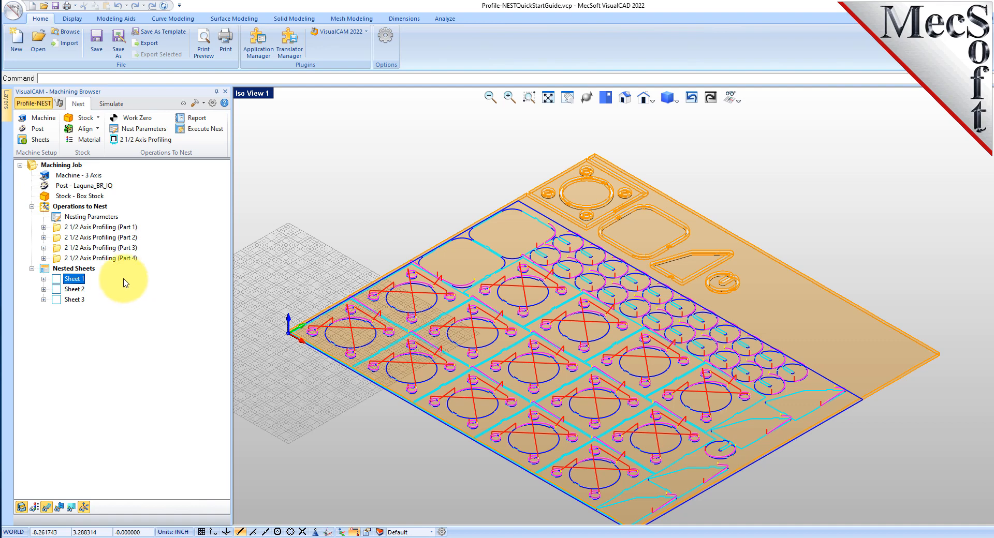
Step: Show the machining operations information for the whole Machining Job, enlarge the dialog to review the tools and machining times, and close it
click(75, 166)
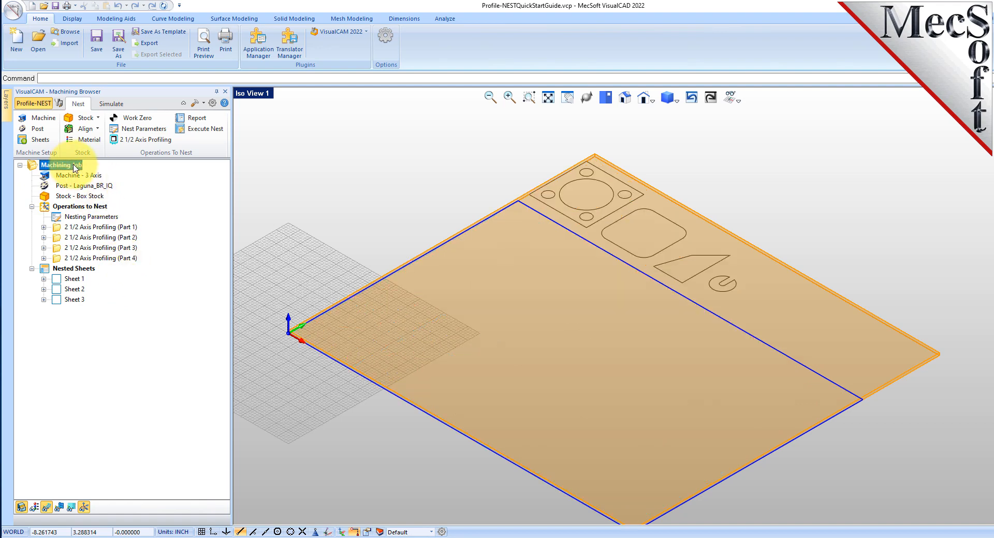
right_click(75, 167)
click(263, 240)
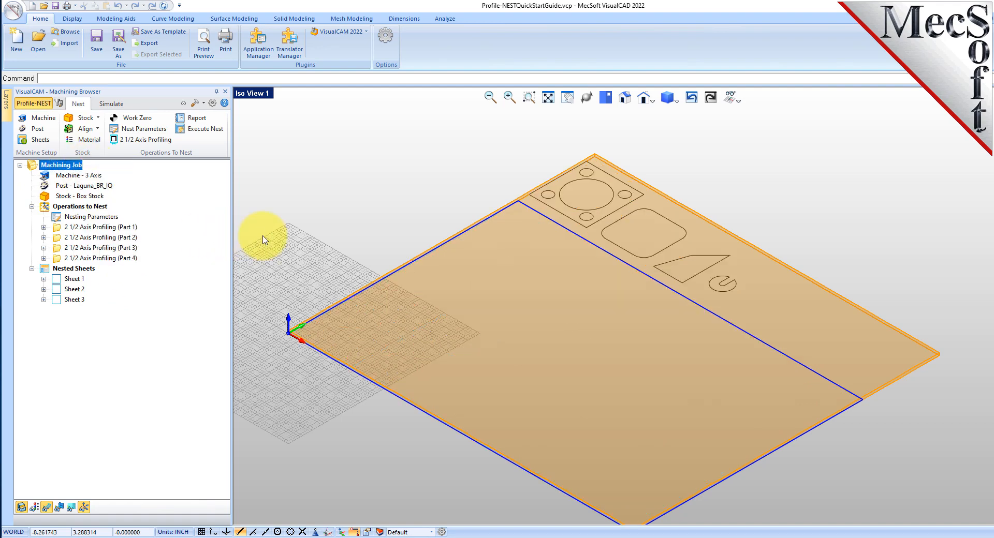
drag(205, 14, 341, 84)
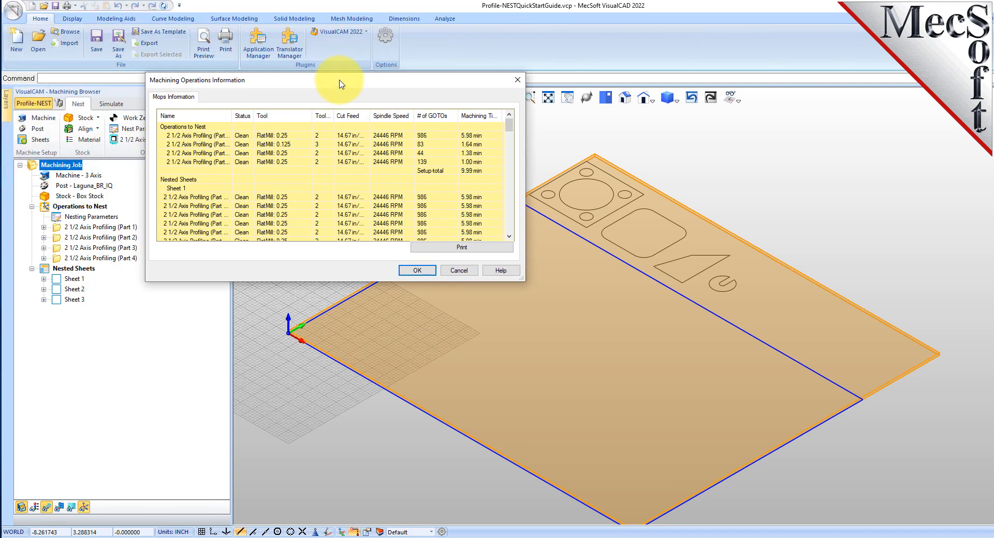
drag(346, 283, 341, 495)
drag(508, 181, 508, 31)
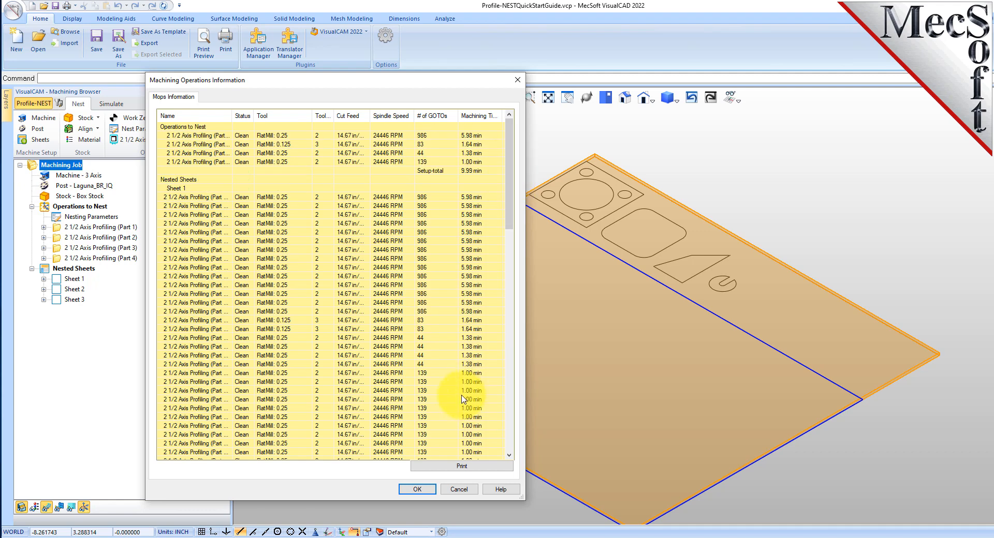
click(459, 490)
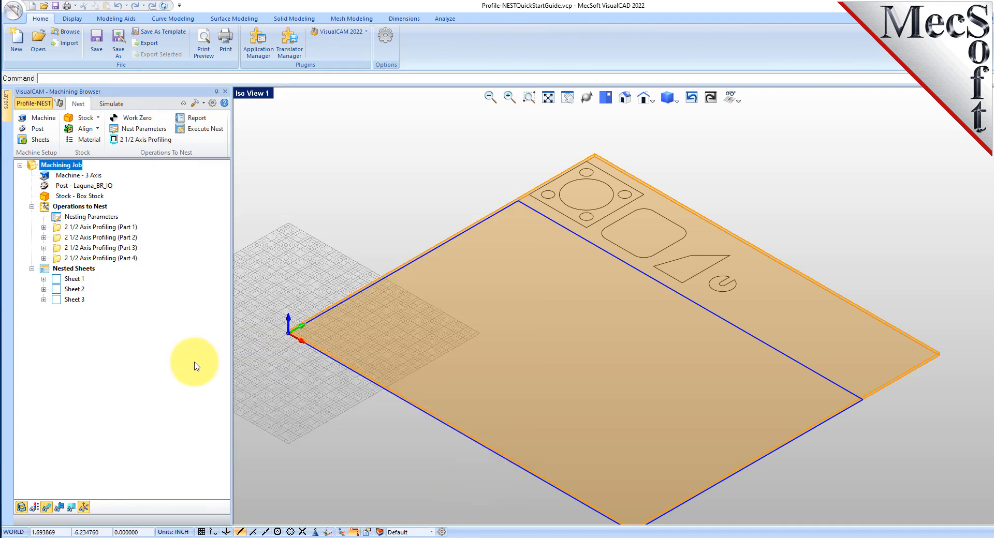
Step: Display the Part 1 profiling operation's toolpath and look over the commands available for Operations to Nest
click(58, 228)
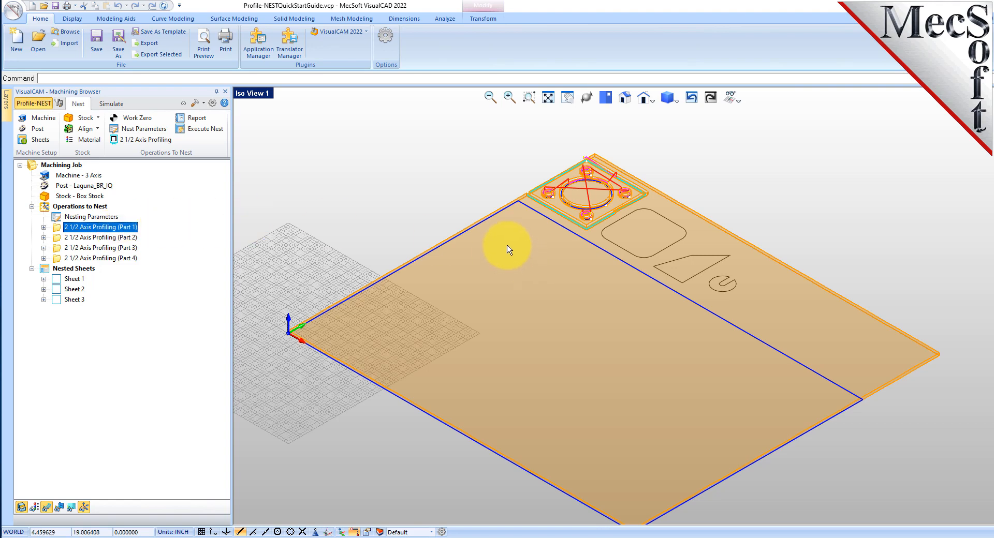
scroll(589, 116, down, 2)
scroll(615, 249, up, 2)
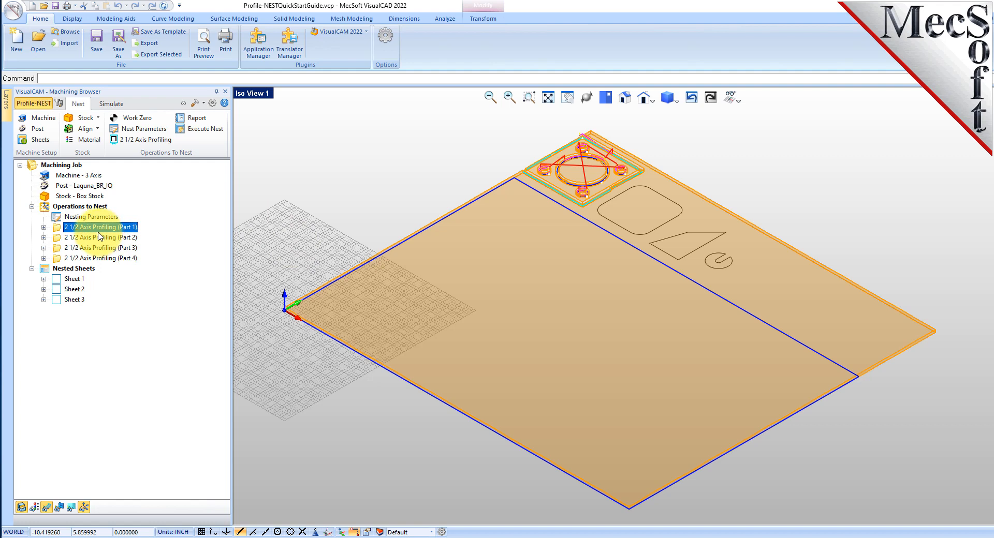
click(102, 206)
right_click(102, 207)
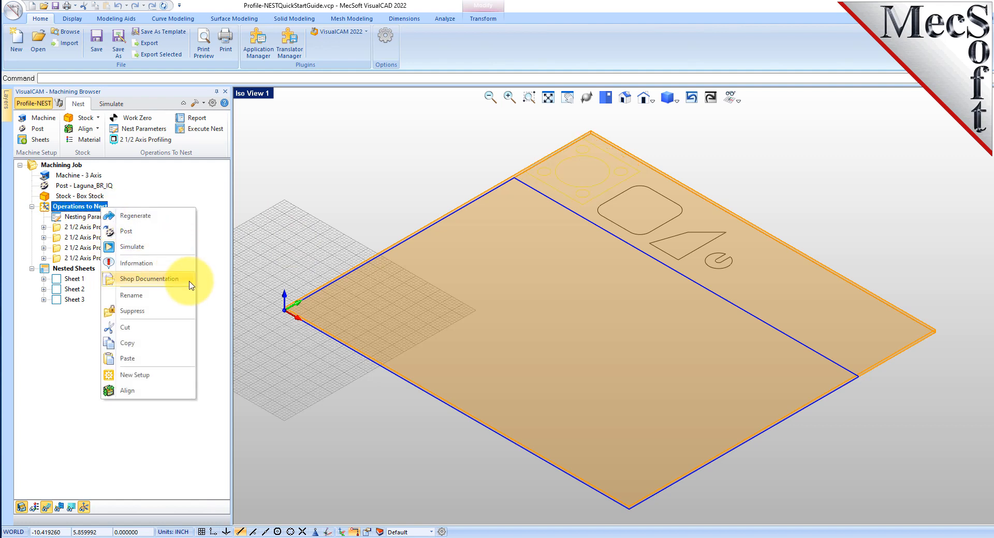
click(373, 167)
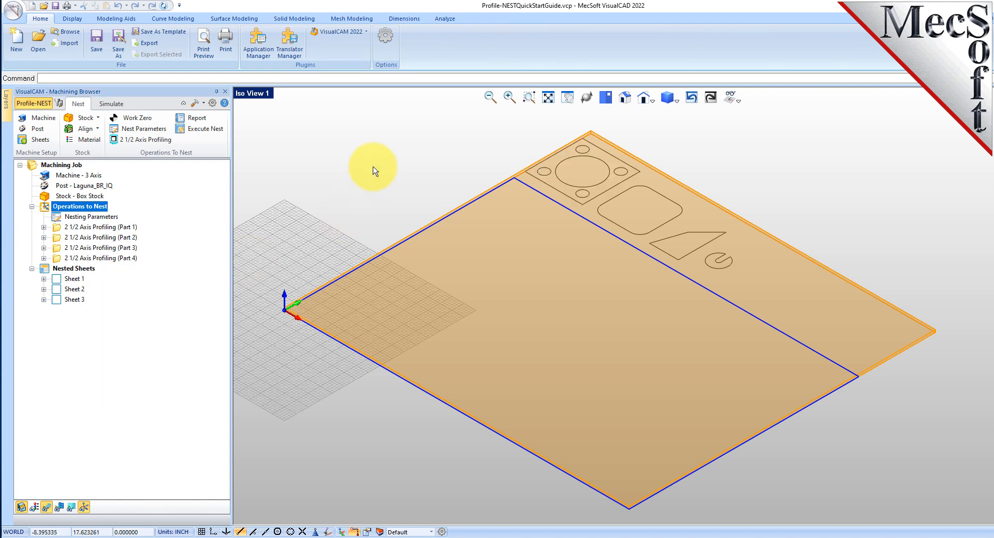
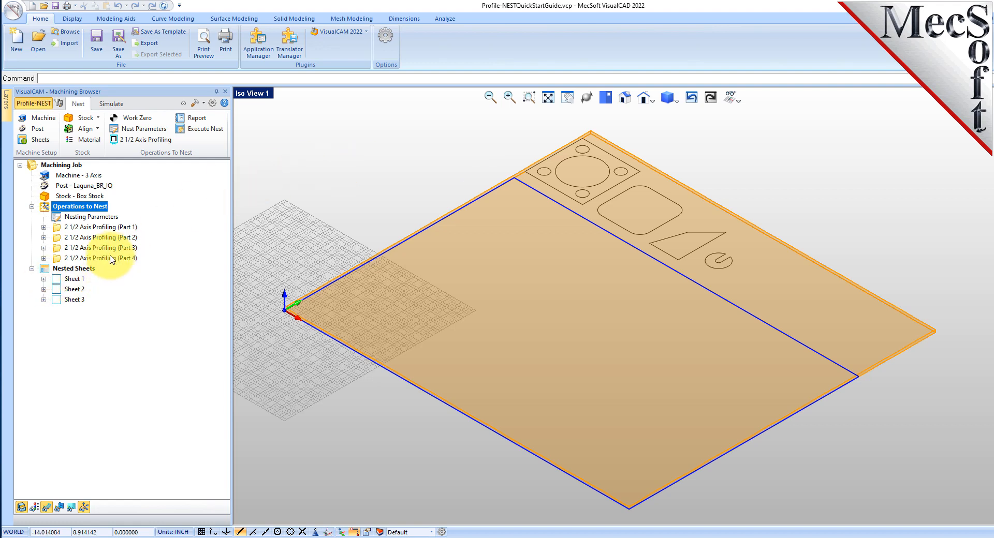
Step: Display the toolpaths of the Part 1 and Part 2 profiling operations and those nested on Sheet 1
click(102, 227)
click(104, 238)
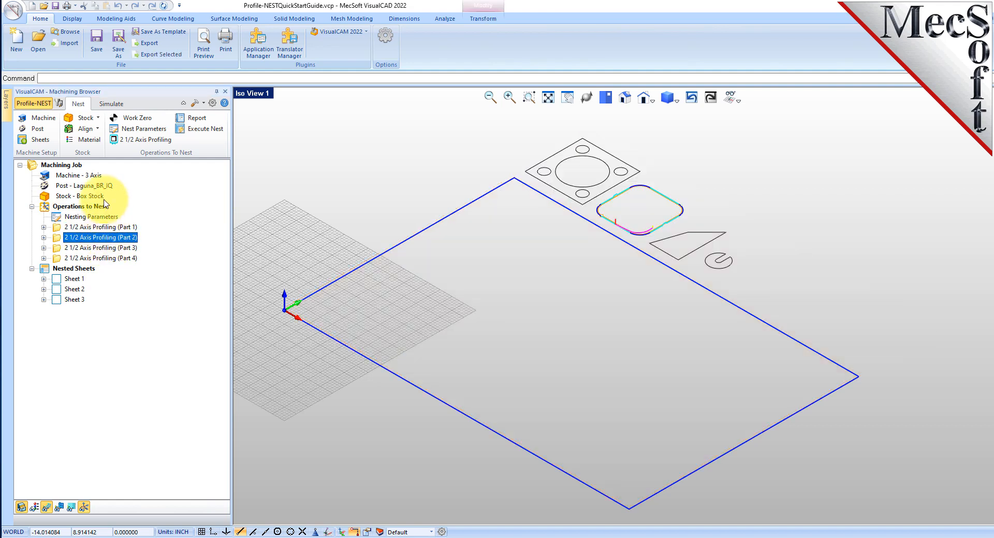
click(103, 203)
right_click(101, 206)
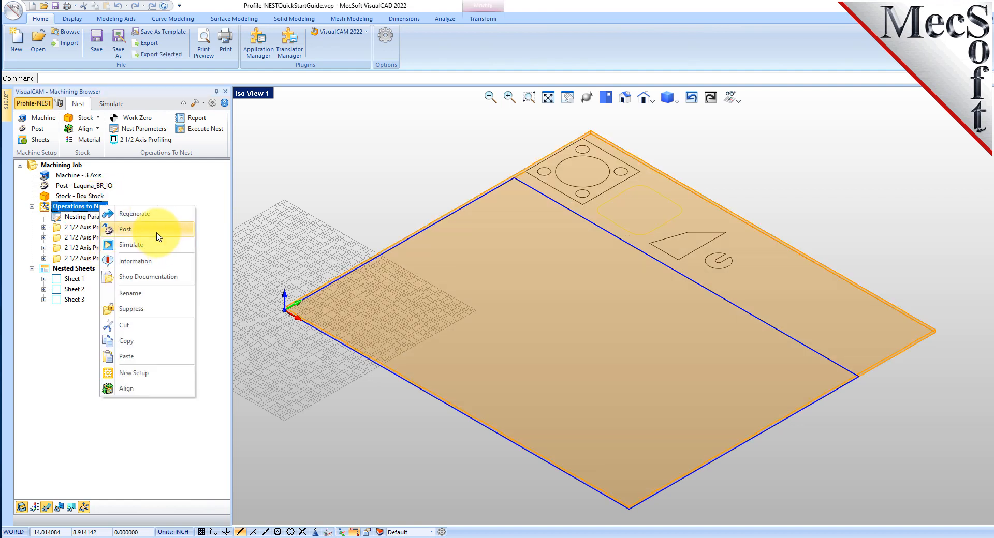
click(321, 187)
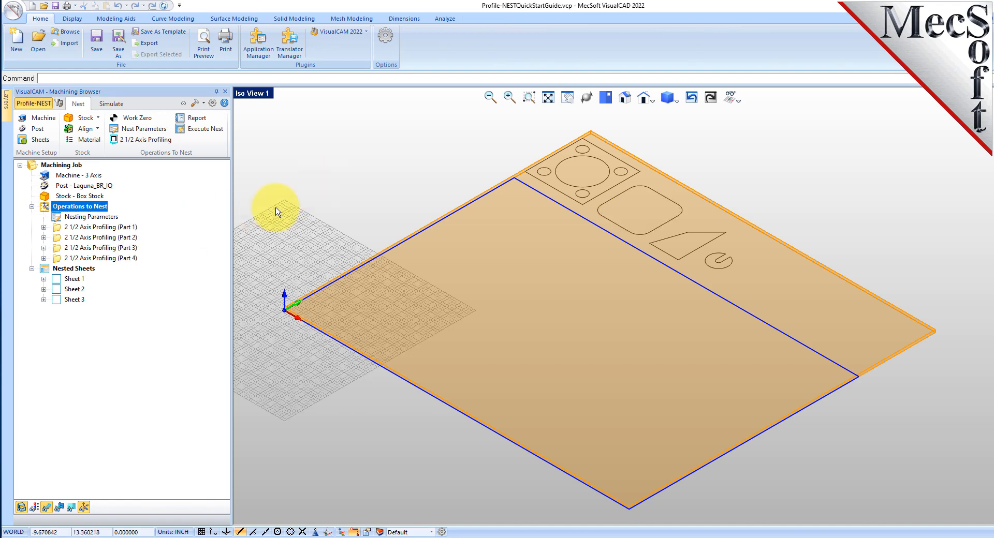
click(65, 281)
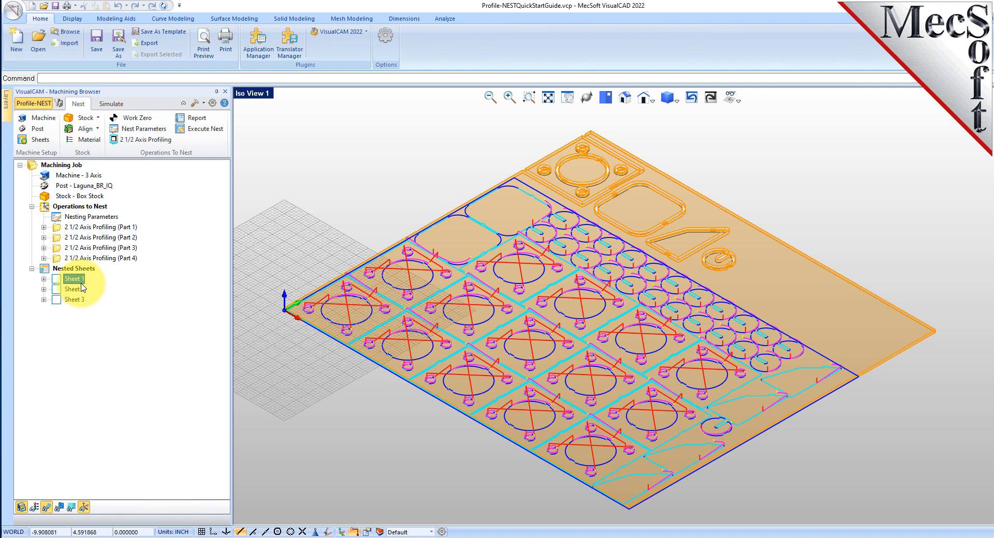
Step: Post Operations to Nest as an .nc file in the QuickStart folder using the Laguna_BR_IQ post and the proposed file name
click(99, 208)
right_click(98, 207)
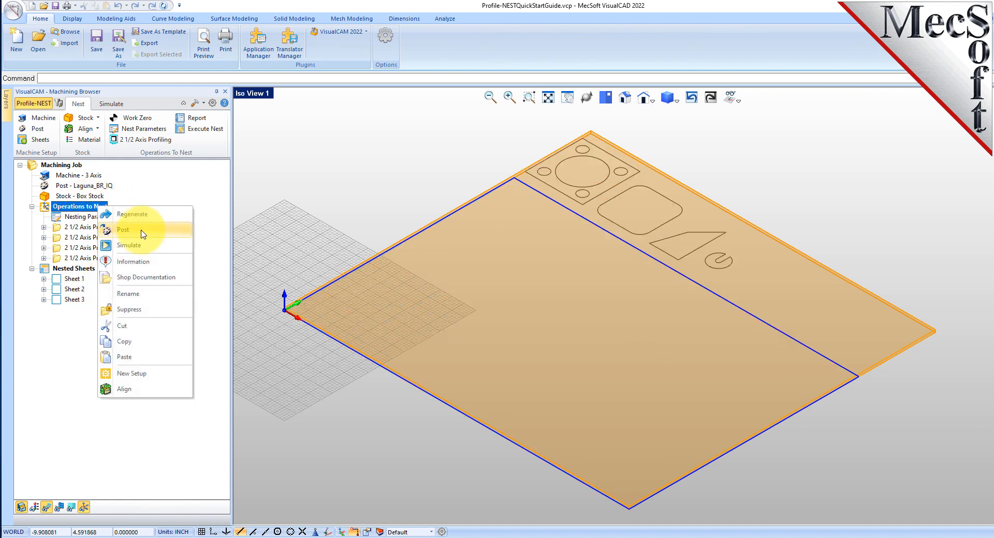
click(142, 231)
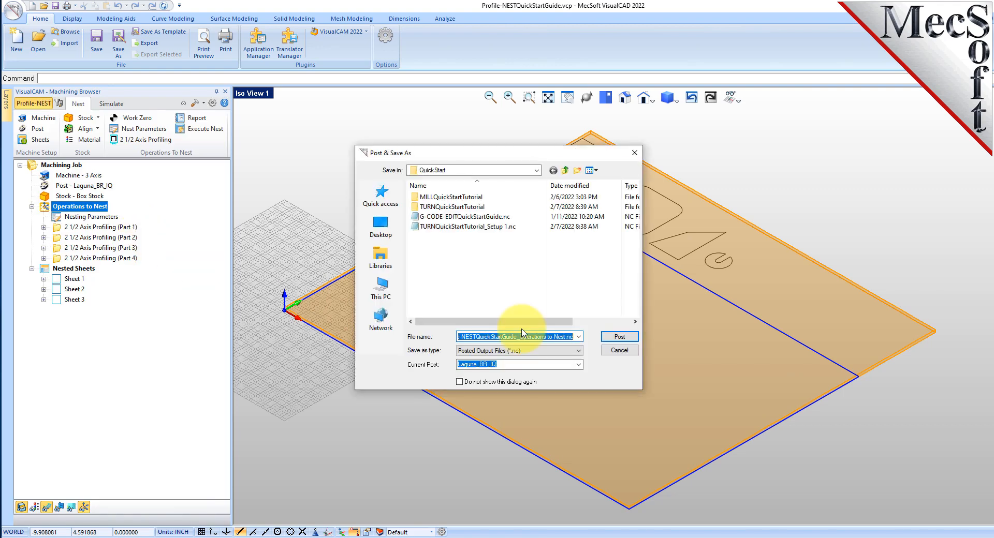
click(607, 338)
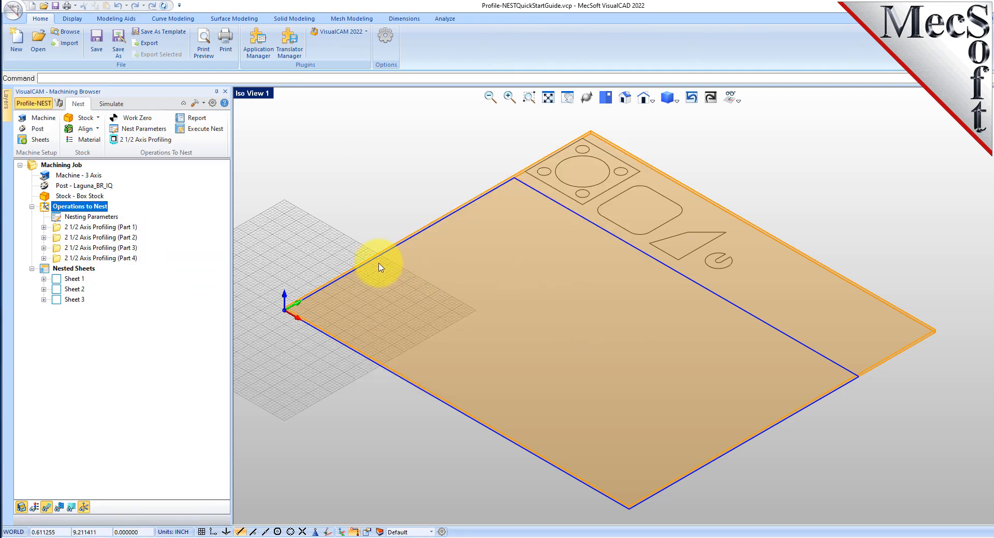
Step: Read through the posted G-code for Operations to Nest from start to end, and close the file
drag(663, 134, 657, 366)
key(ctrl+Home)
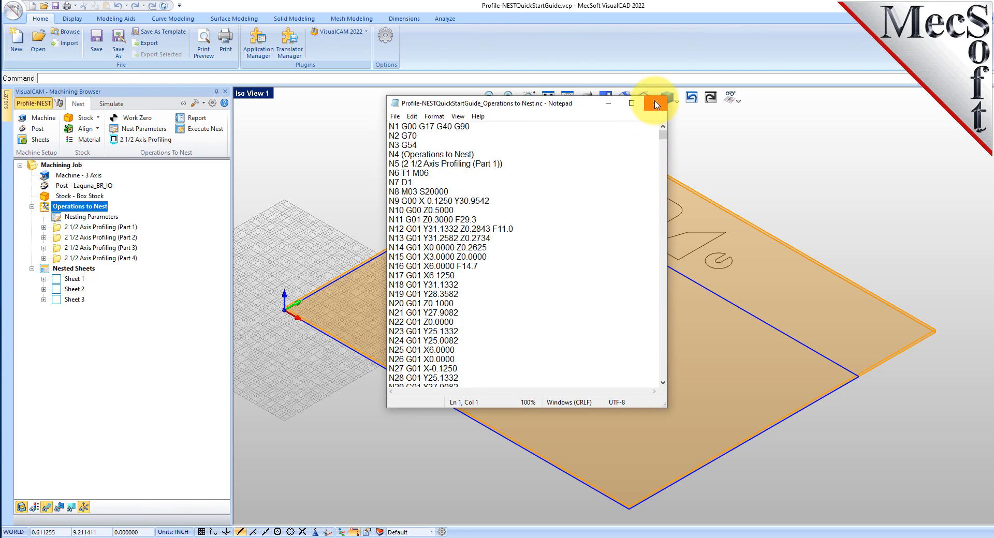
click(656, 105)
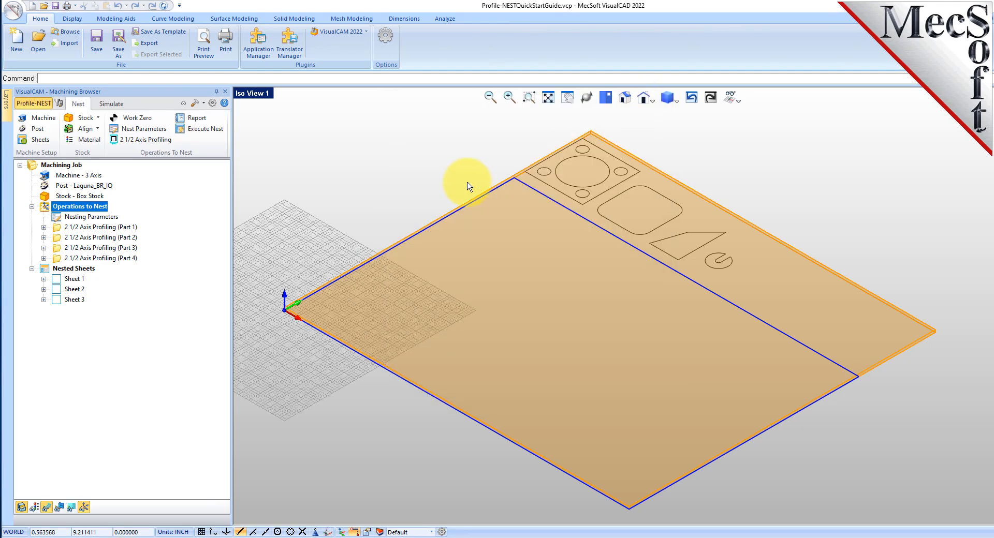
Step: Post Sheet 1 to the QuickStart folder with the Laguna_BR_IQ post and the proposed .nc file name, review the G-code and close it
click(77, 279)
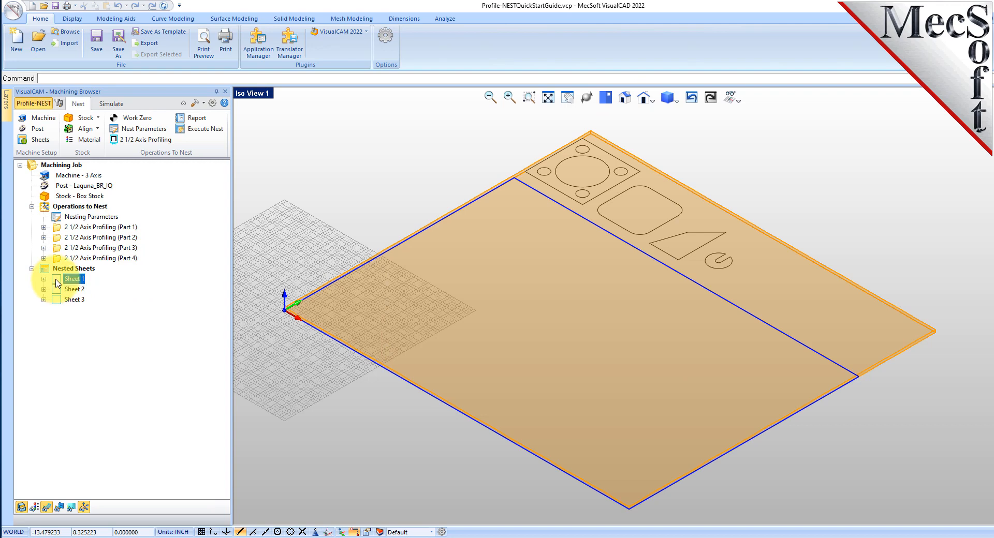
right_click(81, 282)
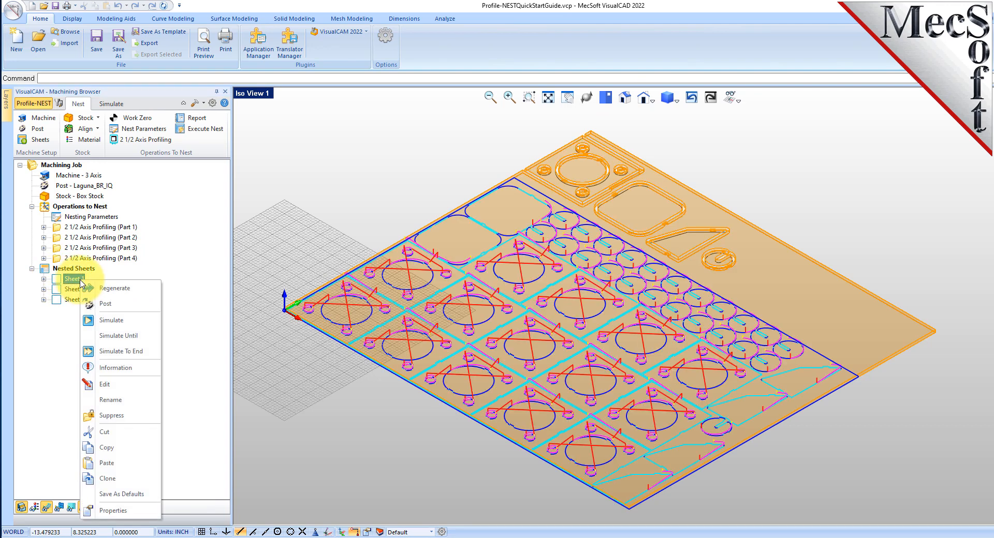
click(115, 289)
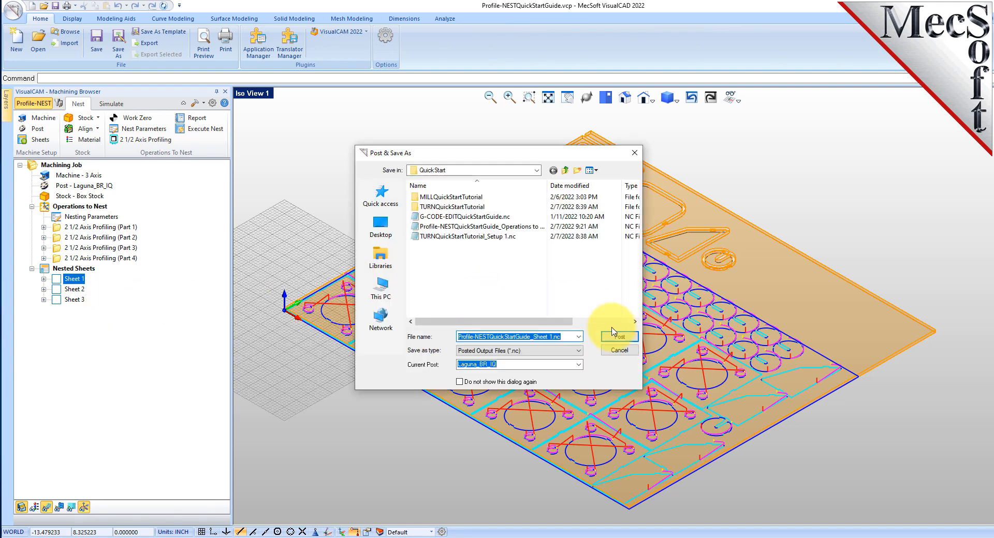
click(617, 336)
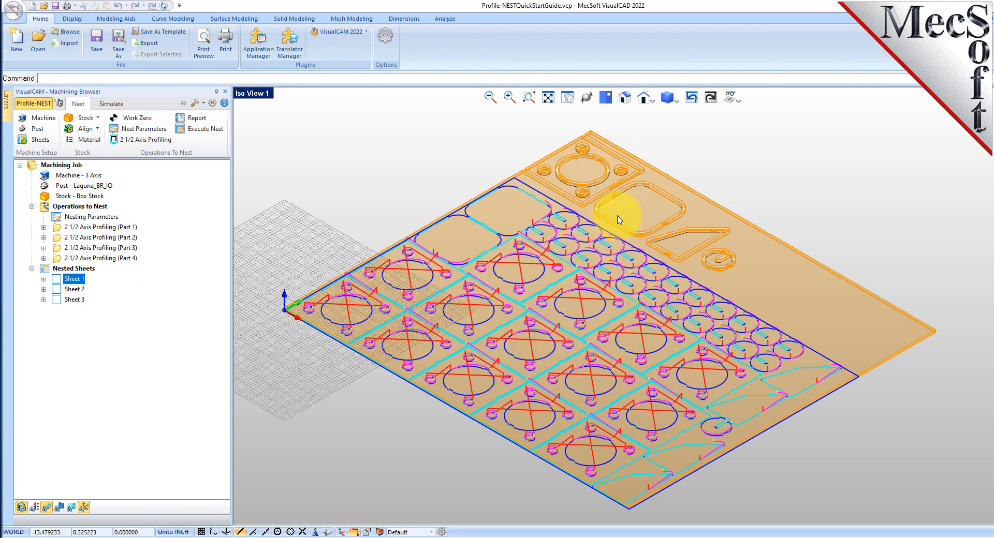
drag(663, 130, 653, 70)
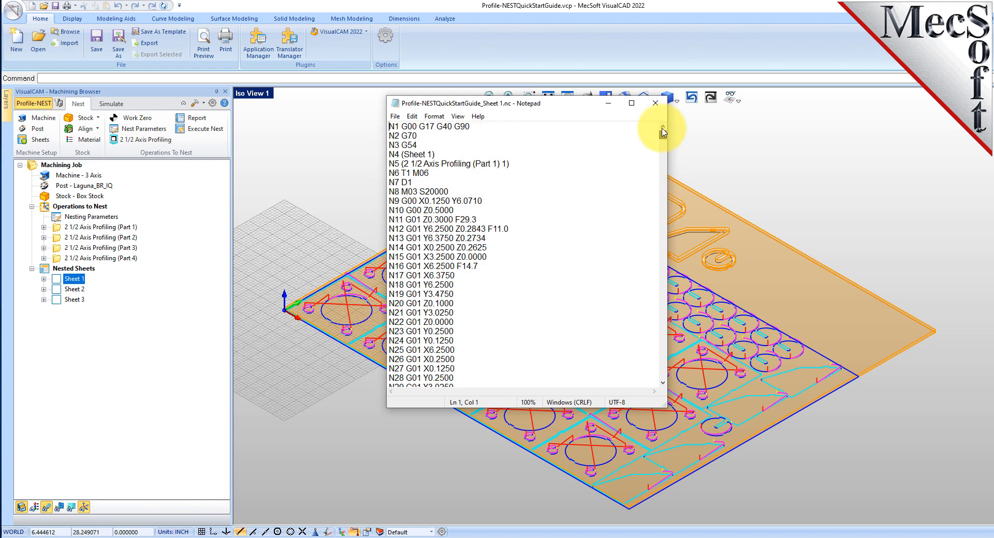
click(655, 104)
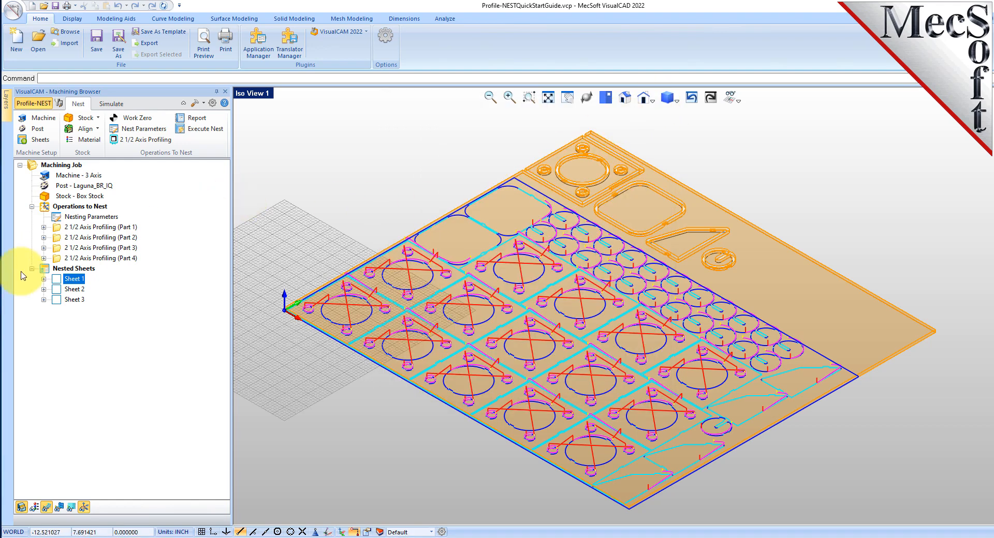
Step: Expand Sheet 1, display the eighth nested Part 1 profiling operation and the commands available for it, and collapse the sheet again
click(44, 279)
click(69, 248)
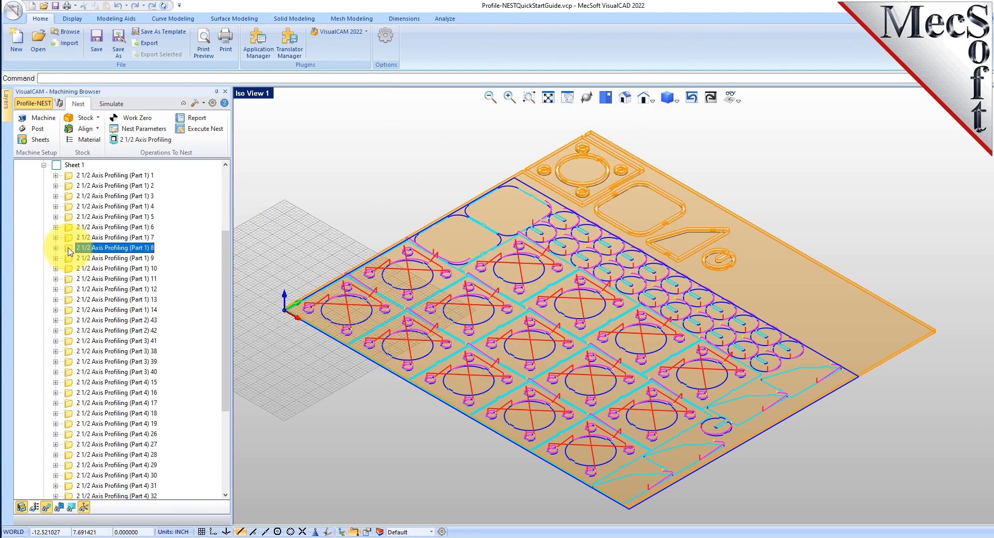
right_click(70, 250)
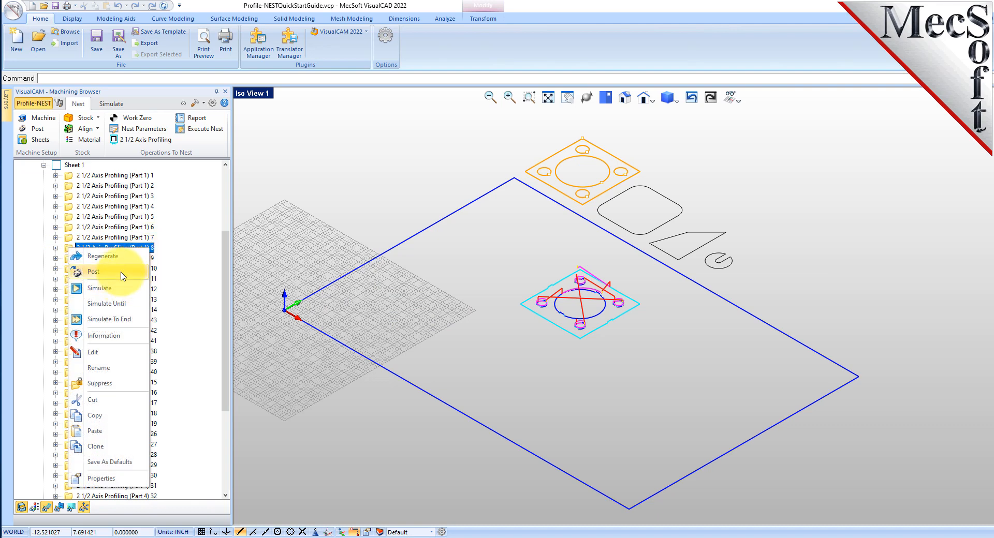
click(202, 241)
scroll(48, 261, up, 3)
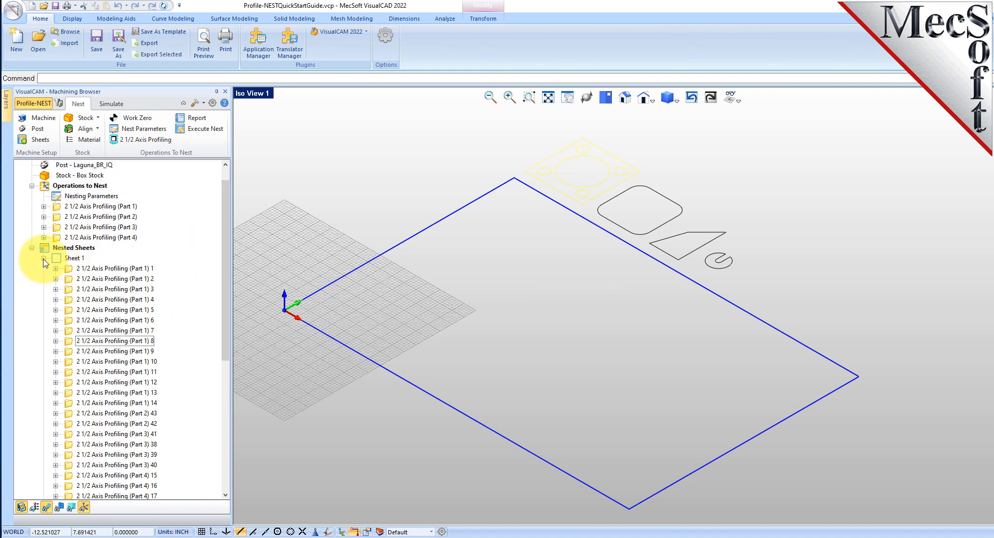
click(43, 259)
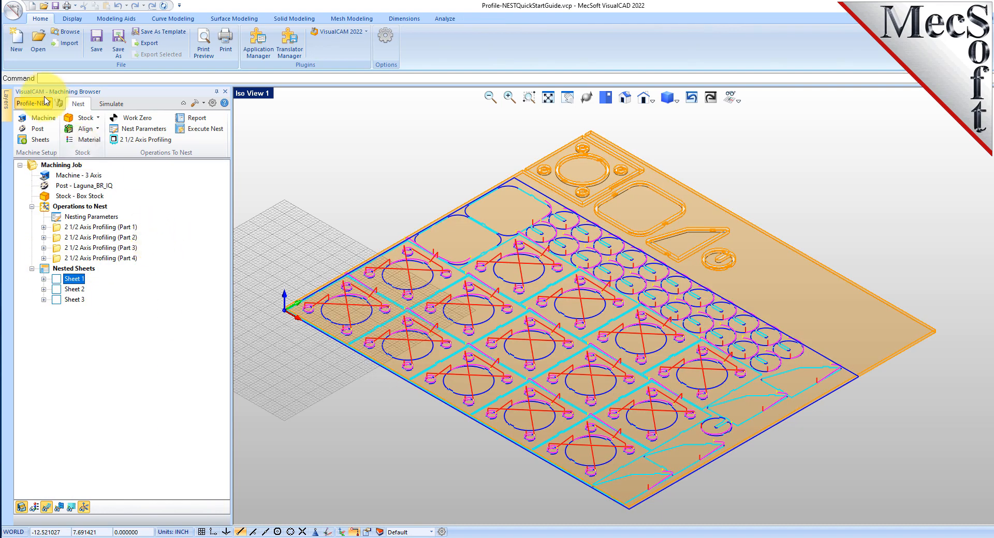
Step: Show the list of tools in the Machining Objects browser and open the Profile-NEST online help in a shortened window
click(60, 104)
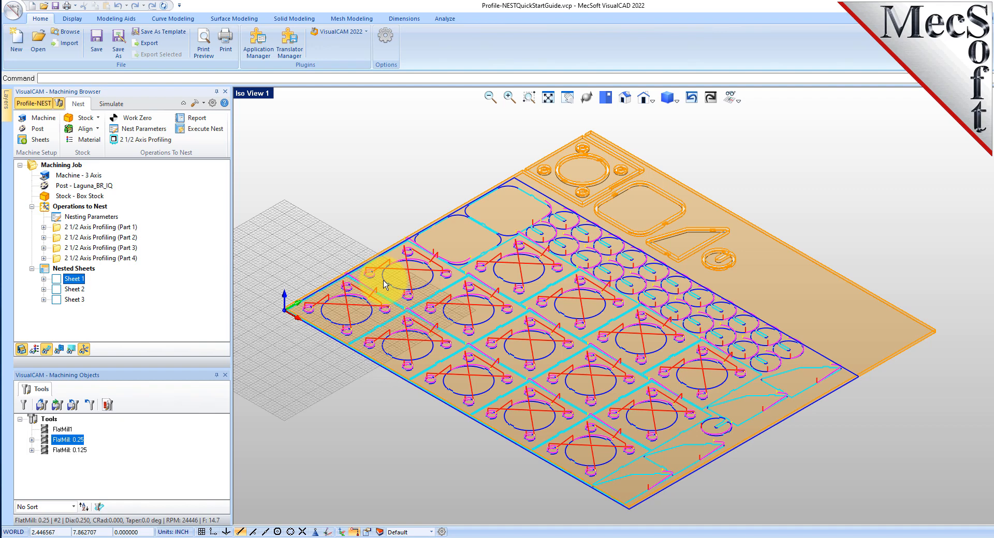
click(224, 103)
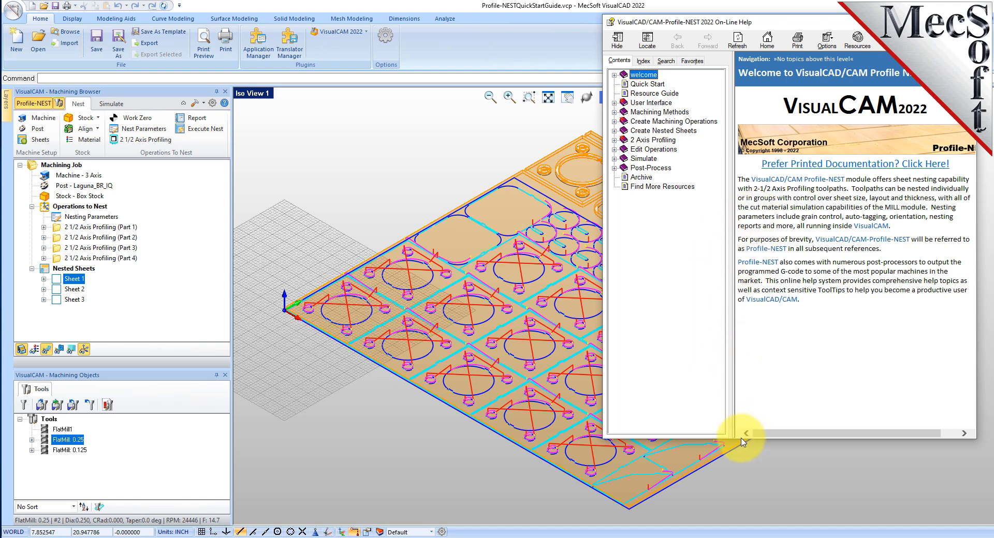
click(754, 379)
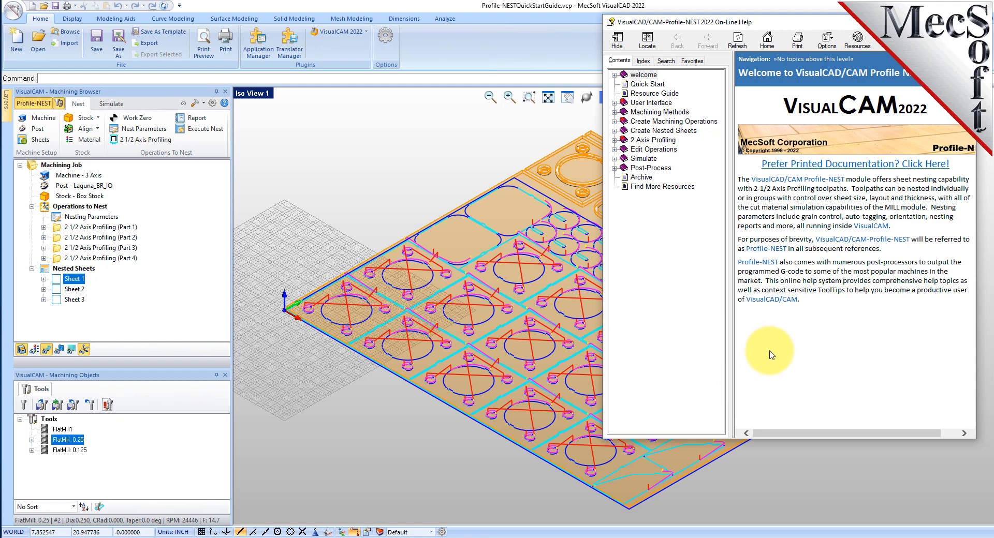
drag(766, 440, 771, 334)
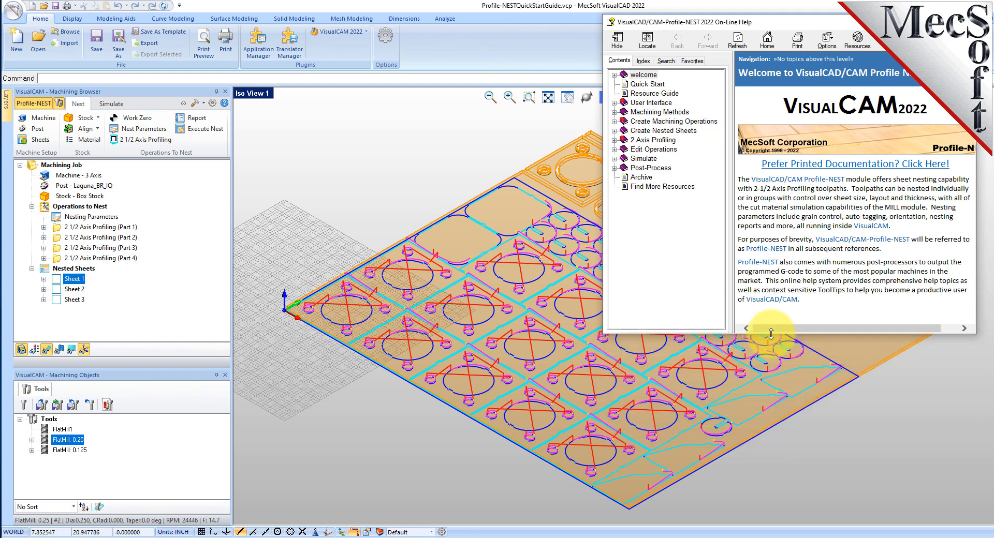
Step: Open the 2022 Resource Guide from the help's printed documentation link and open the Quick Start Guide of the Profile NEST module
click(856, 164)
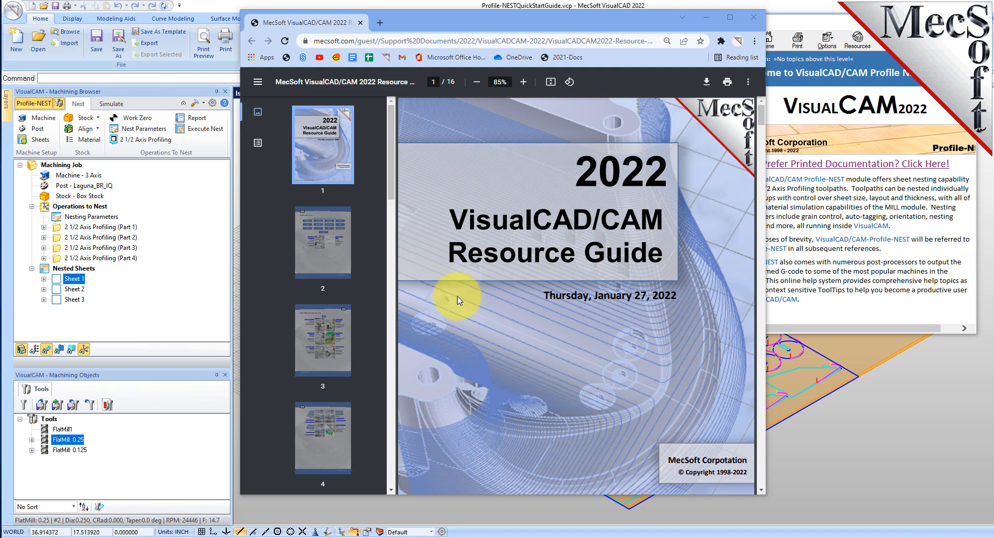
scroll(594, 214, down, 1)
scroll(595, 214, down, 8)
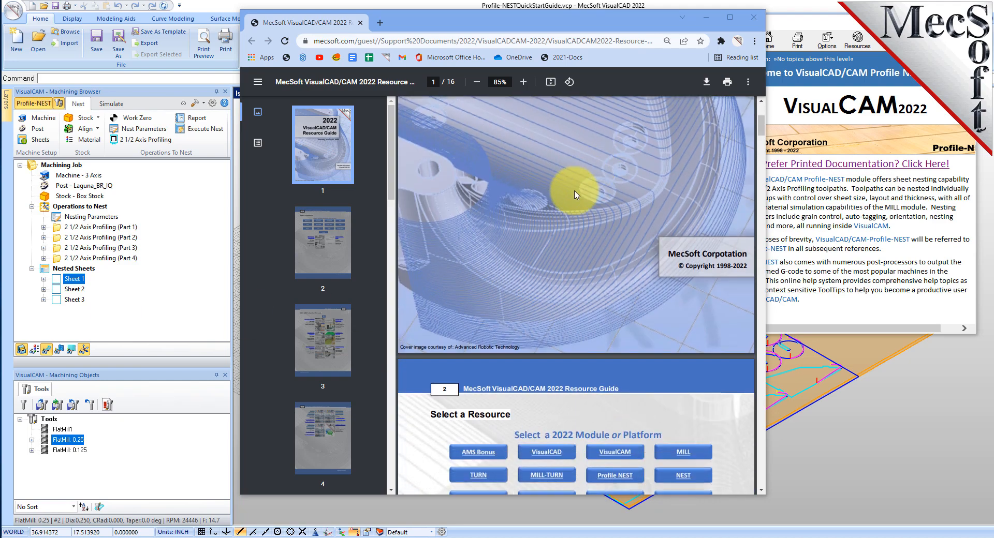
scroll(578, 171, down, 1)
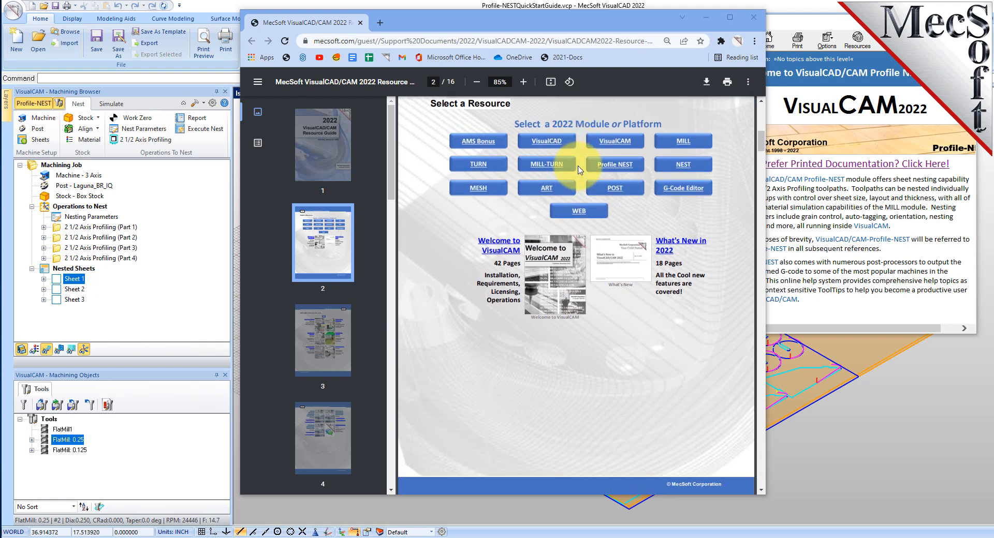
click(609, 164)
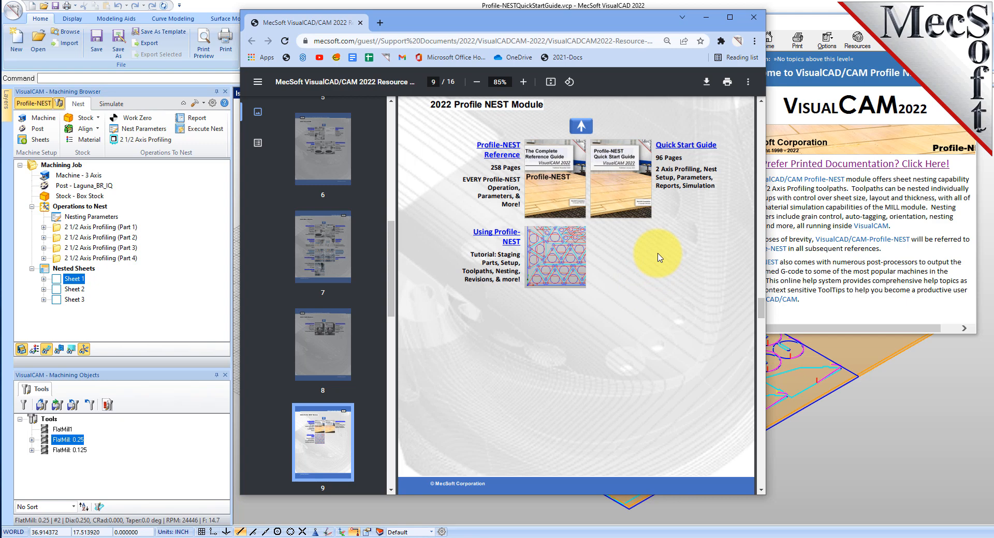
click(688, 146)
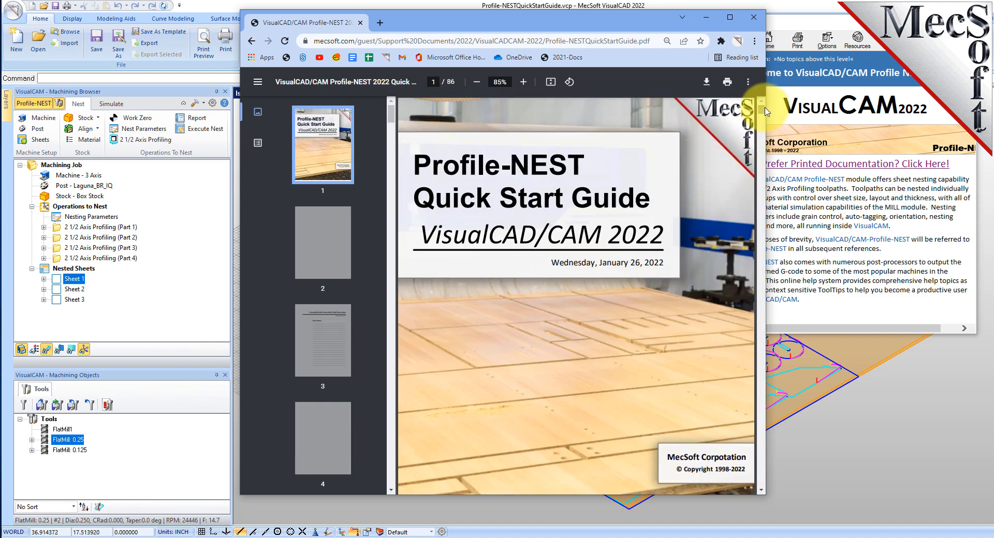
Step: Skim the Profile-NEST Quick Start Guide from page 70 on re-executing the nest through to page 77 on simulation
drag(766, 110, 758, 410)
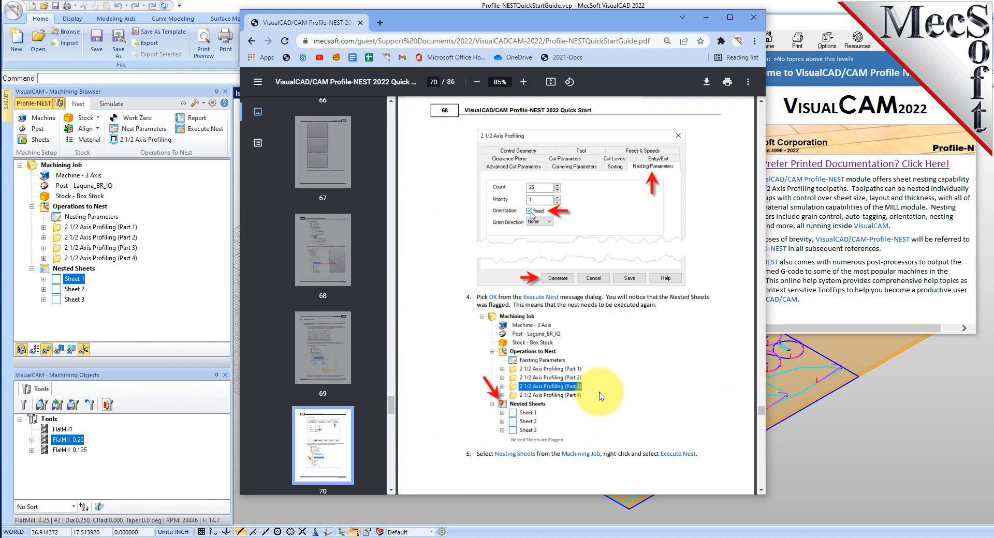
scroll(636, 408, down, 20)
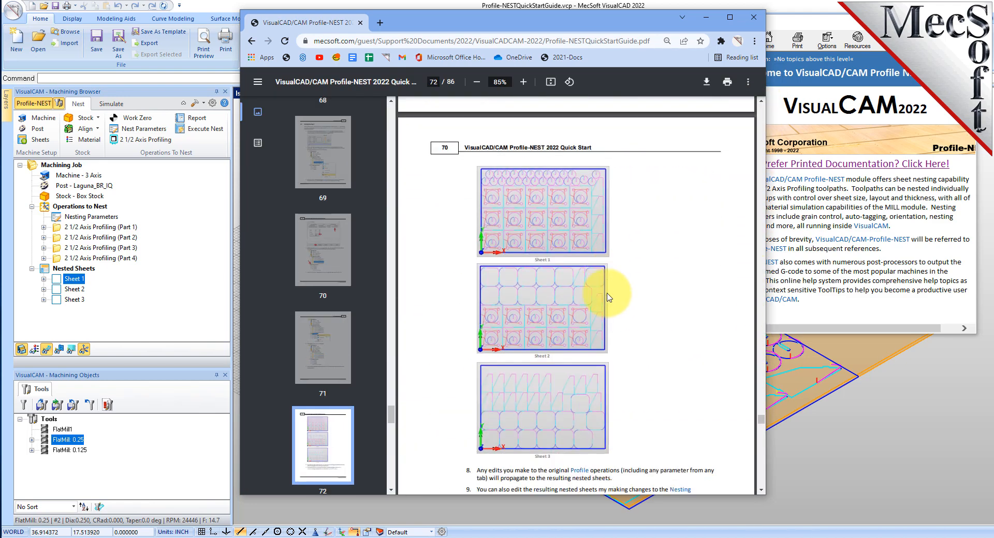
scroll(608, 297, down, 20)
scroll(603, 290, down, 20)
scroll(603, 294, down, 10)
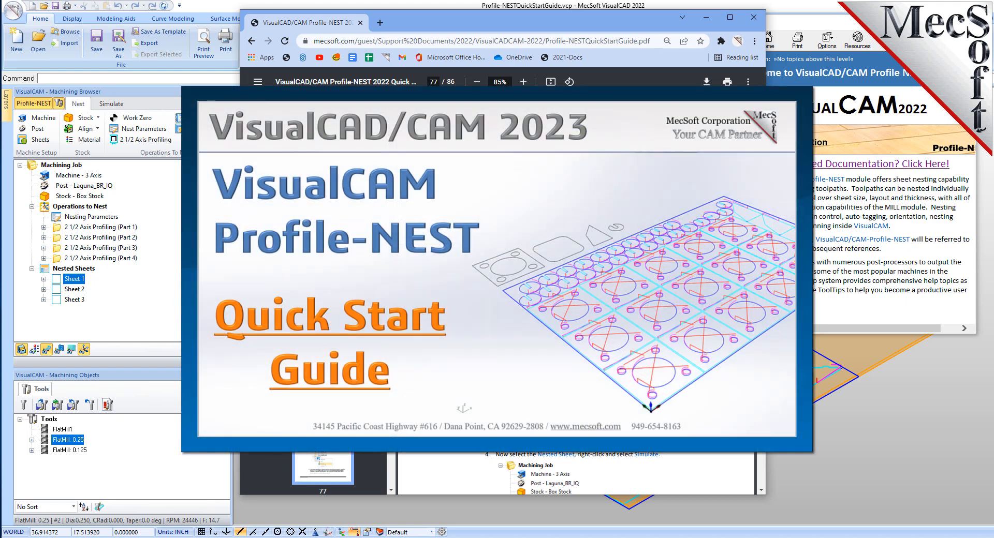